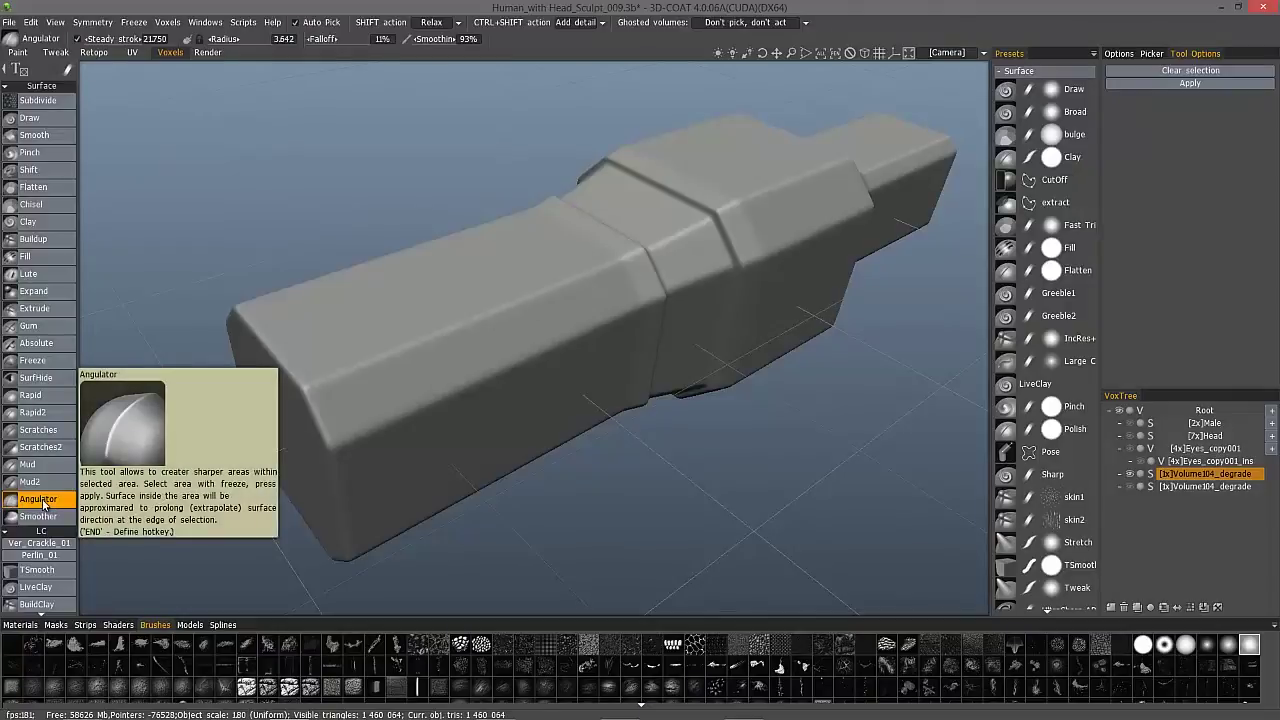
- Mark a broad area along the long upper edge of the block's narrow end with the Angulator at radius 9.407
{"action": "mouse_move", "coordinate": [38, 505]}
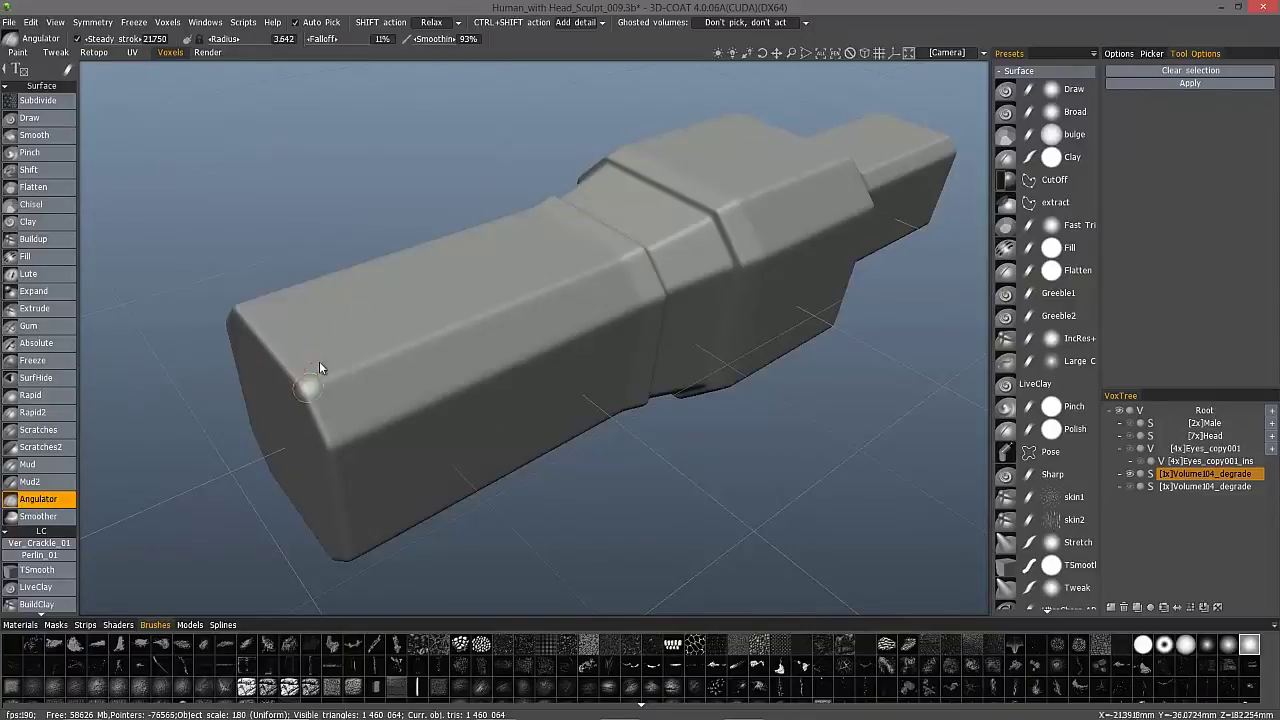
{"action": "left_click_drag", "start_coordinate": [319, 361], "coordinate": [628, 267], "text": "alt"}
{"action": "mouse_move", "coordinate": [321, 378]}
{"action": "left_mouse_down", "text": "alt"}
{"action": "mouse_move", "coordinate": [299, 348]}
{"action": "mouse_move", "coordinate": [655, 287]}
{"action": "mouse_move", "coordinate": [434, 377]}
{"action": "mouse_move", "coordinate": [297, 380]}
{"action": "mouse_move", "coordinate": [318, 342]}
{"action": "mouse_move", "coordinate": [306, 336]}
{"action": "left_mouse_up", "text": "alt"}
{"action": "mouse_move", "coordinate": [731, 343]}
{"action": "left_mouse_down", "text": "alt"}
{"action": "mouse_move", "coordinate": [309, 334]}
{"action": "mouse_move", "coordinate": [334, 331]}
{"action": "mouse_move", "coordinate": [323, 350]}
{"action": "mouse_move", "coordinate": [343, 243]}
{"action": "mouse_move", "coordinate": [314, 334]}
{"action": "left_mouse_up", "text": "alt"}
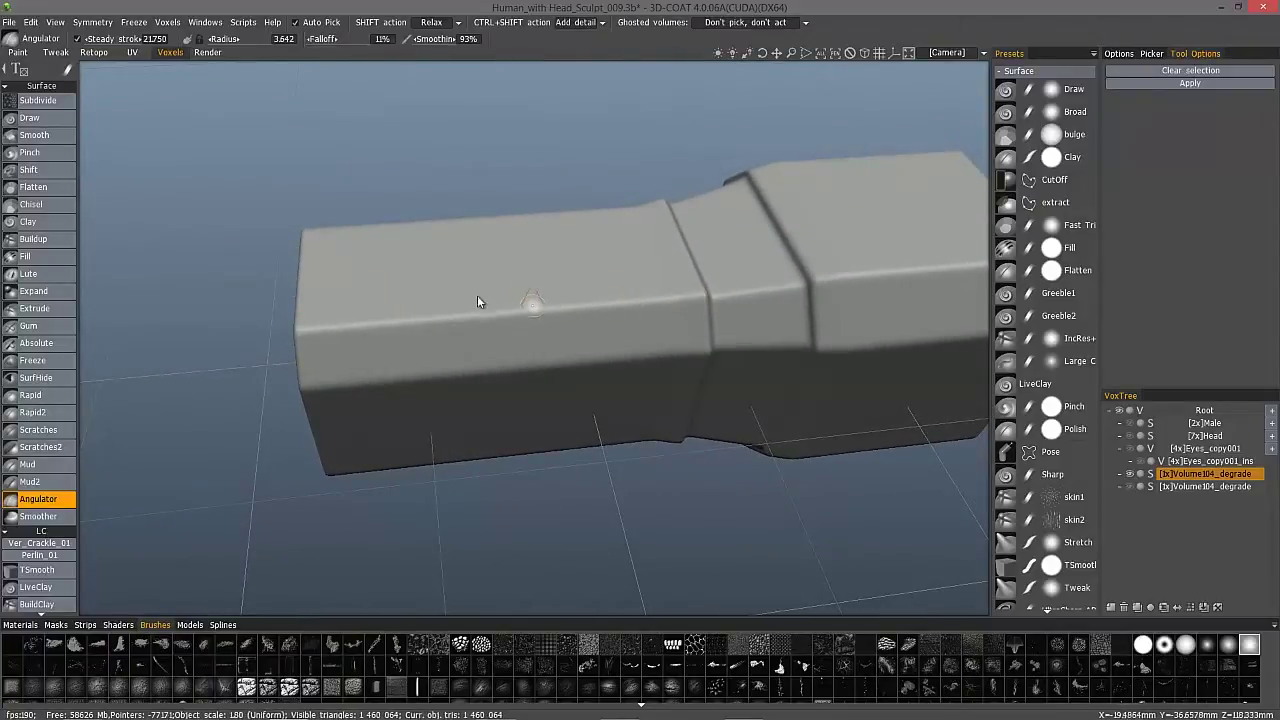
{"action": "left_click_drag", "start_coordinate": [480, 300], "coordinate": [375, 316], "text": "alt"}
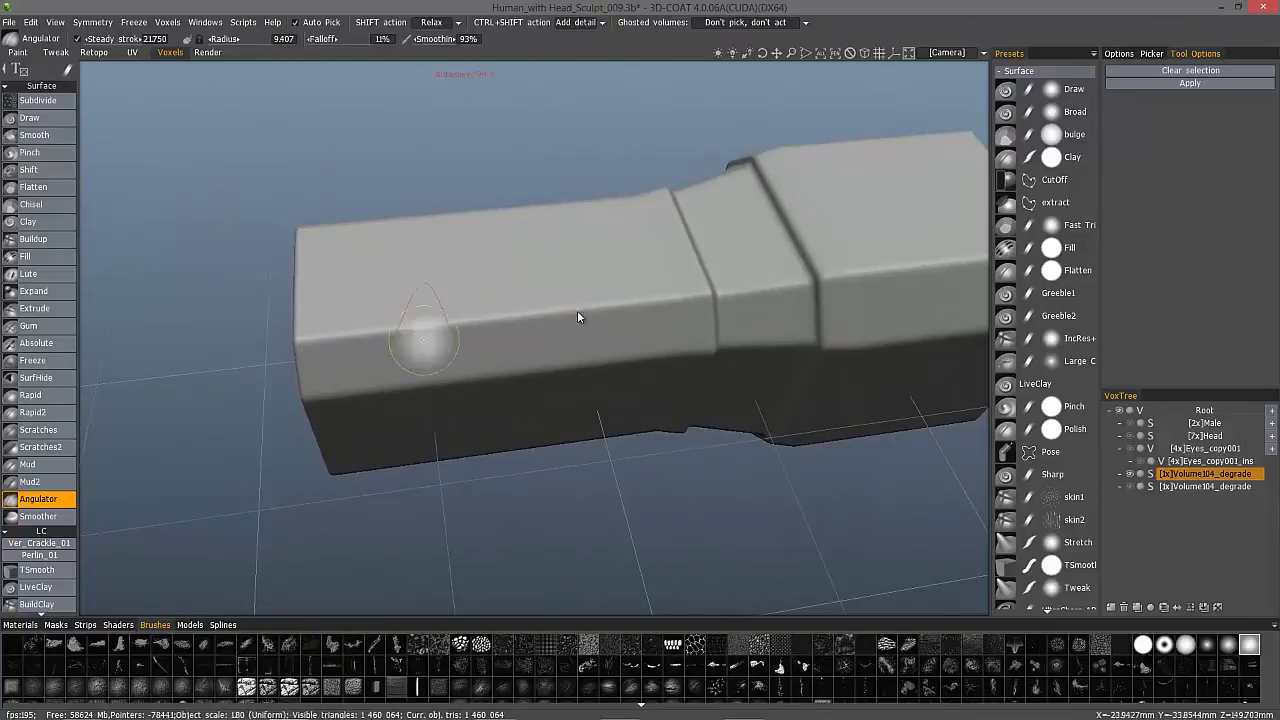
{"action": "mouse_move", "coordinate": [750, 308]}
{"action": "left_mouse_down", "text": "alt"}
{"action": "mouse_move", "coordinate": [296, 376]}
{"action": "mouse_move", "coordinate": [350, 322]}
{"action": "mouse_move", "coordinate": [362, 278]}
{"action": "mouse_move", "coordinate": [450, 414]}
{"action": "mouse_move", "coordinate": [419, 328]}
{"action": "mouse_move", "coordinate": [468, 364]}
{"action": "mouse_move", "coordinate": [606, 311]}
{"action": "mouse_move", "coordinate": [463, 357]}
{"action": "mouse_move", "coordinate": [430, 345]}
{"action": "left_mouse_up", "text": "alt"}
{"action": "scroll", "coordinate": [419, 330], "scroll_direction": "up", "scroll_amount": 2}
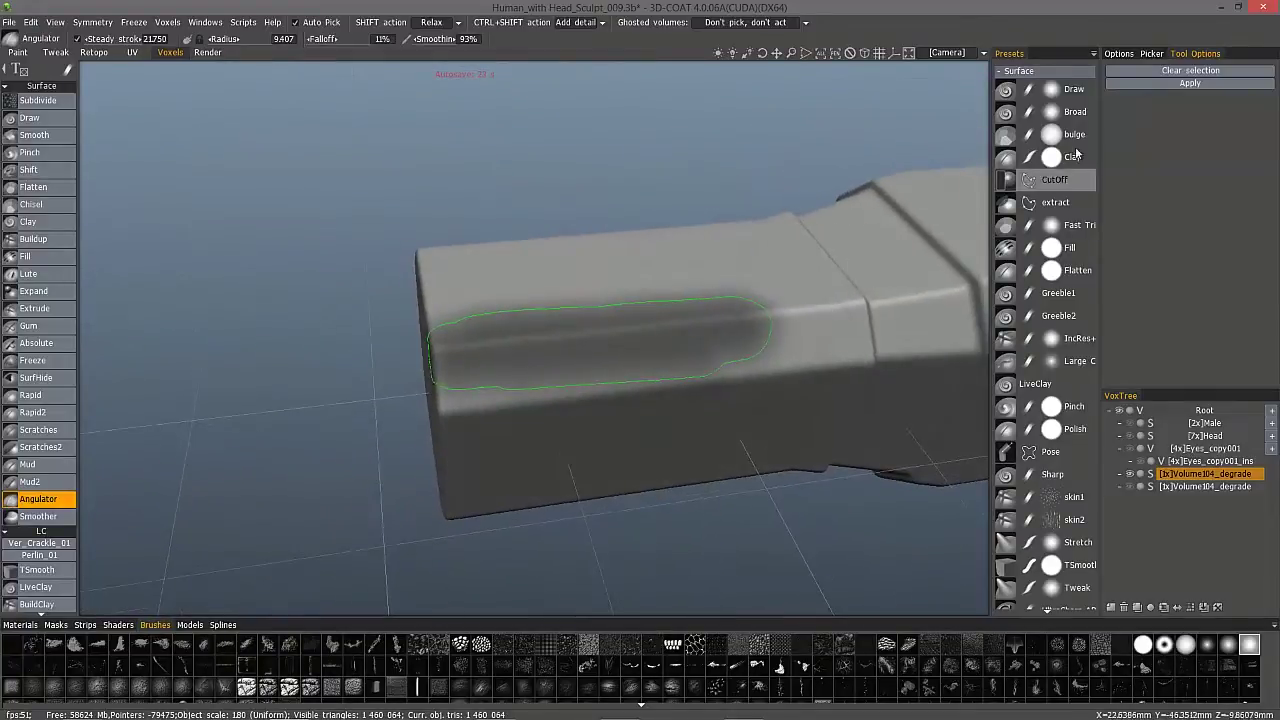
- Try applying the Angulator to the marked edge, inspect it, and undo the operation
{"action": "left_click", "coordinate": [1185, 84]}
{"action": "left_click_drag", "start_coordinate": [362, 352], "coordinate": [486, 294], "text": "alt"}
{"action": "key", "text": "ctrl+z"}
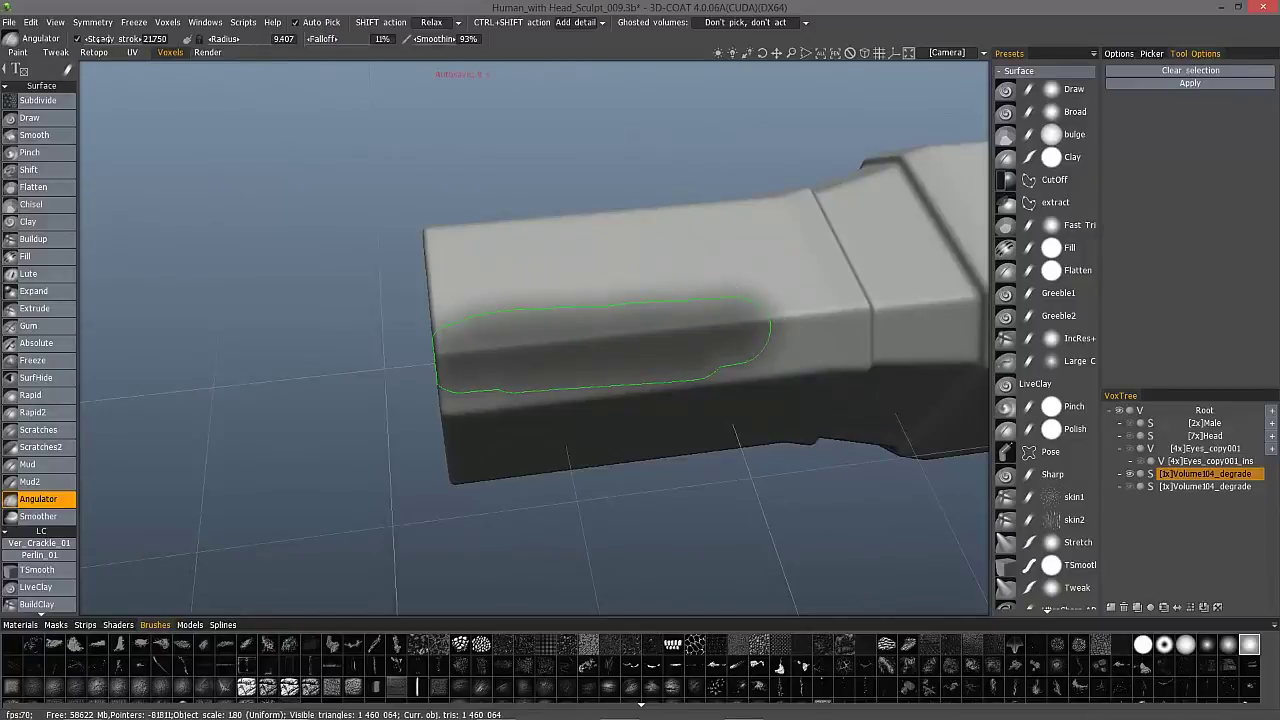
- Turn off Steady Stroke, try applying the Angulator to the broad marked area again, and undo it
{"action": "left_click", "coordinate": [77, 39]}
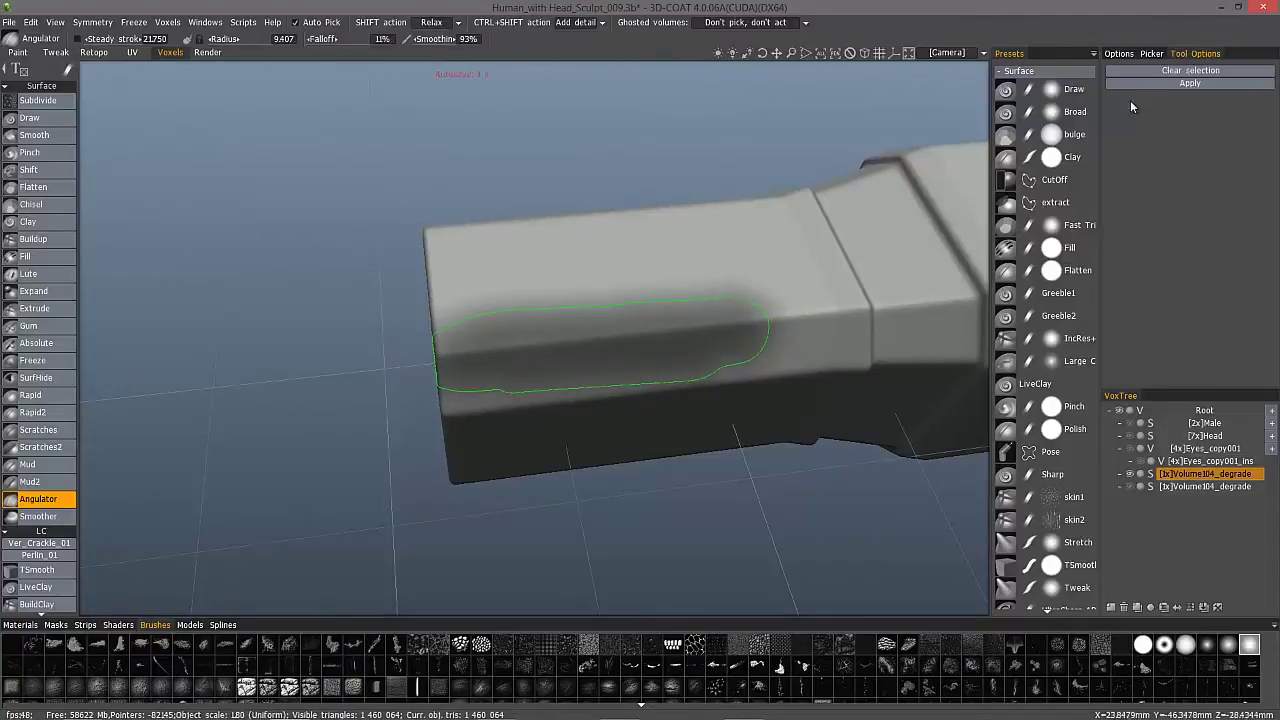
{"action": "left_click", "coordinate": [1192, 84]}
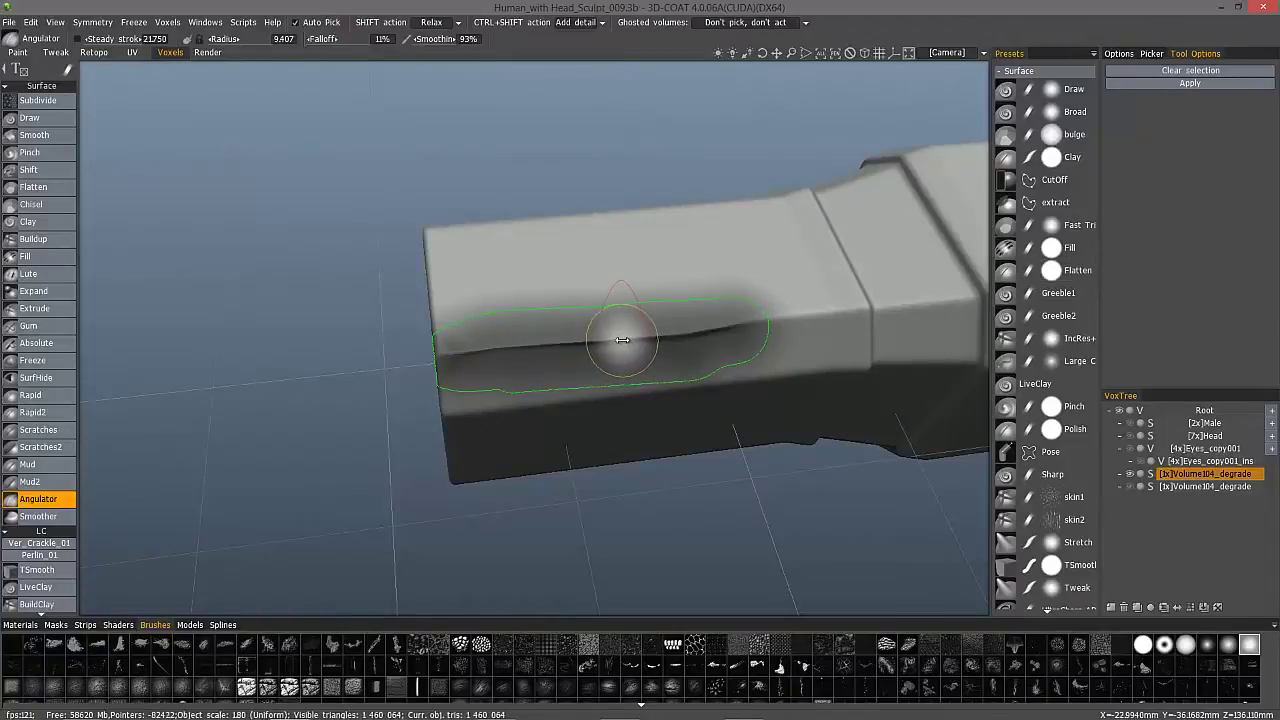
{"action": "key", "text": "ctrl+z"}
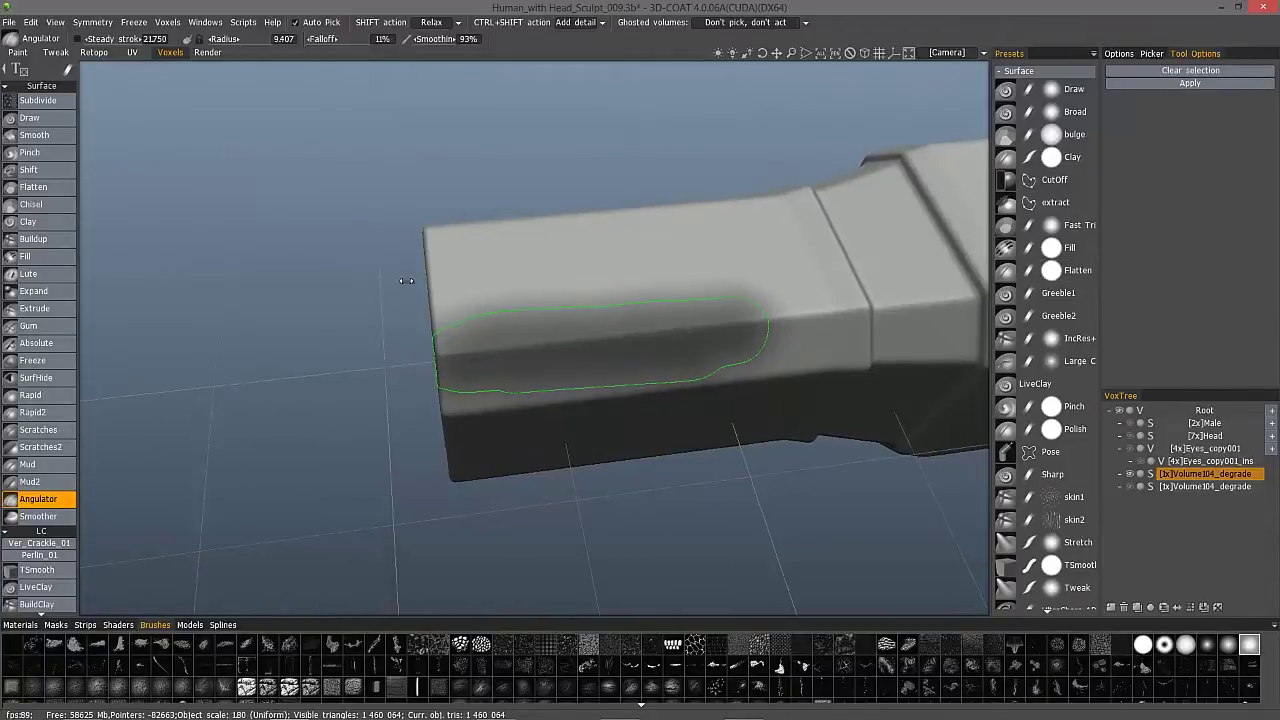
- Erase a band across the middle of the marked area at radius 7.056, try applying the Angulator, and undo
{"action": "mouse_move", "coordinate": [620, 293]}
{"action": "right_mouse_down"}
{"action": "mouse_move", "coordinate": [608, 280]}
{"action": "mouse_move", "coordinate": [632, 304]}
{"action": "right_mouse_up"}
{"action": "left_click_drag", "start_coordinate": [623, 271], "coordinate": [632, 398]}
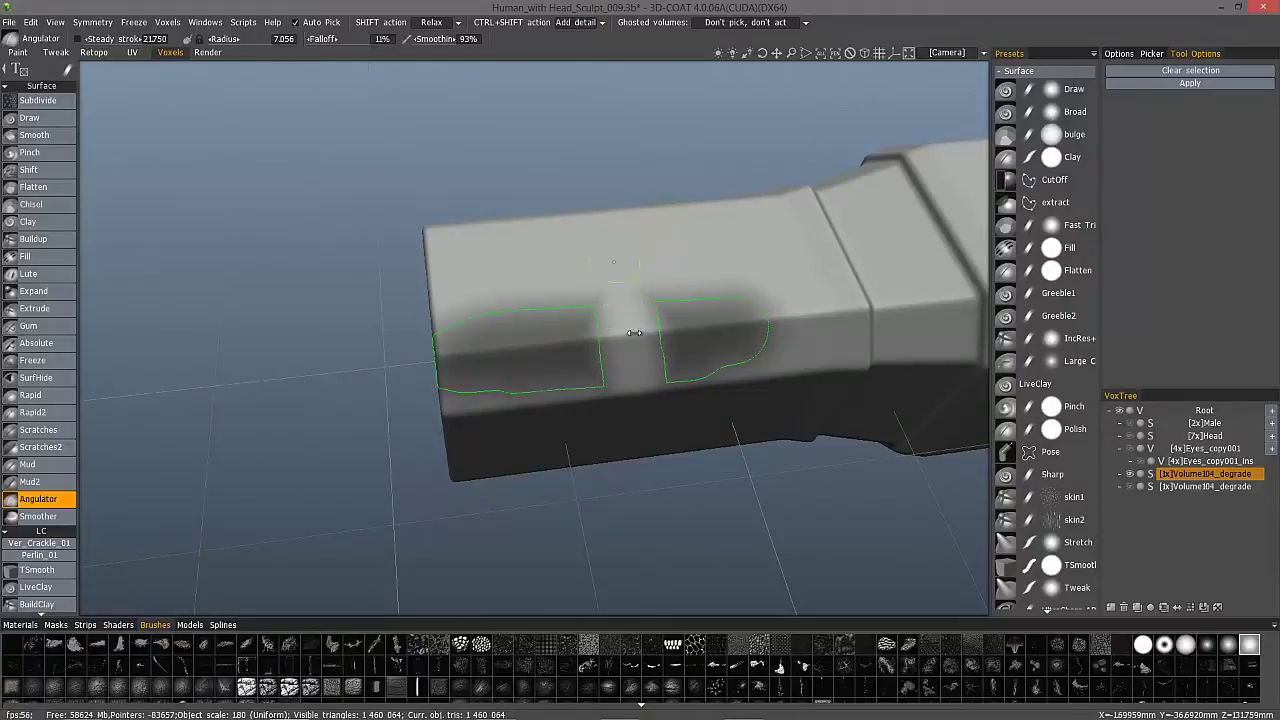
{"action": "left_click", "coordinate": [1194, 86]}
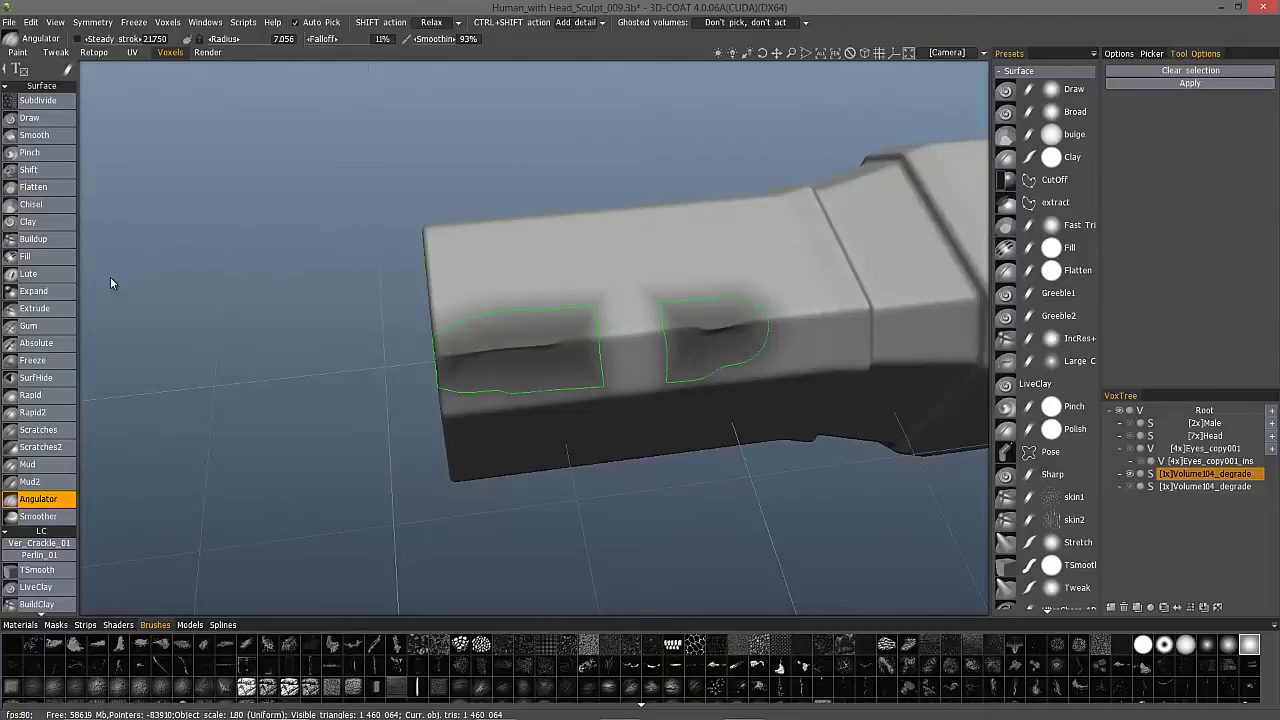
{"action": "key", "text": "ctrl+z"}
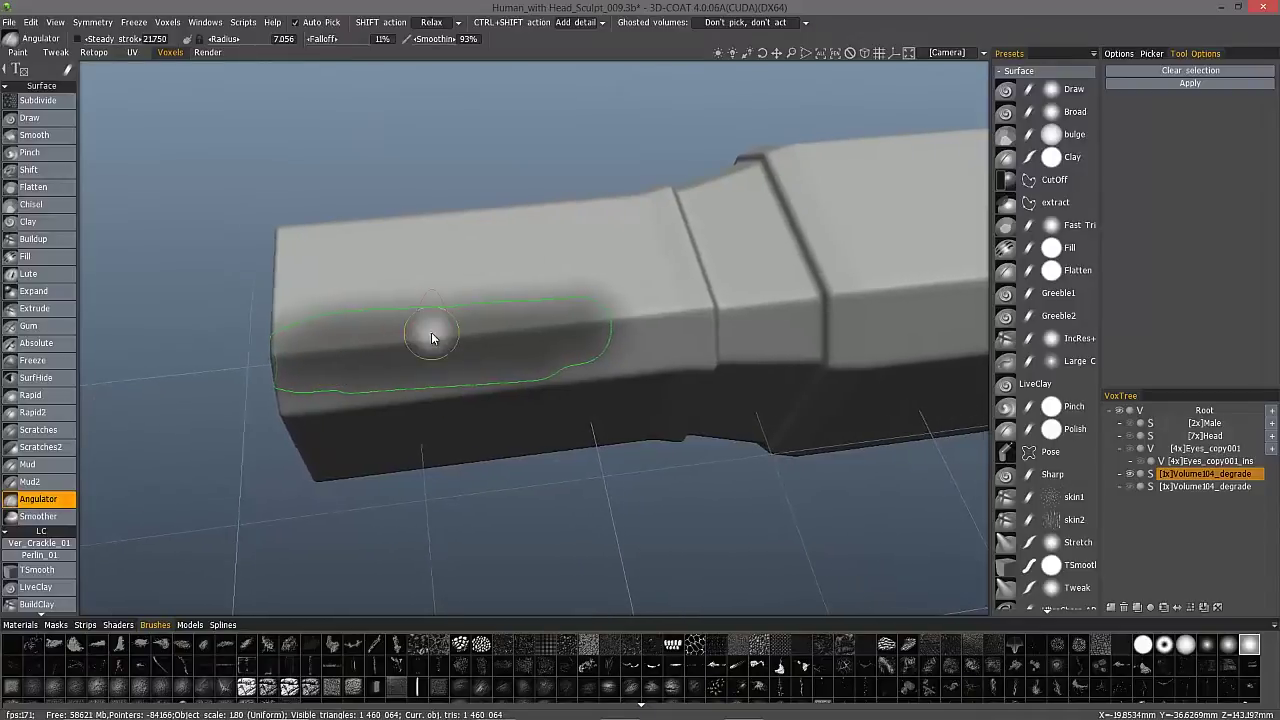
- Clear the broad marked area from the block's upper edge
{"action": "middle_click_drag", "start_coordinate": [479, 368], "coordinate": [606, 387]}
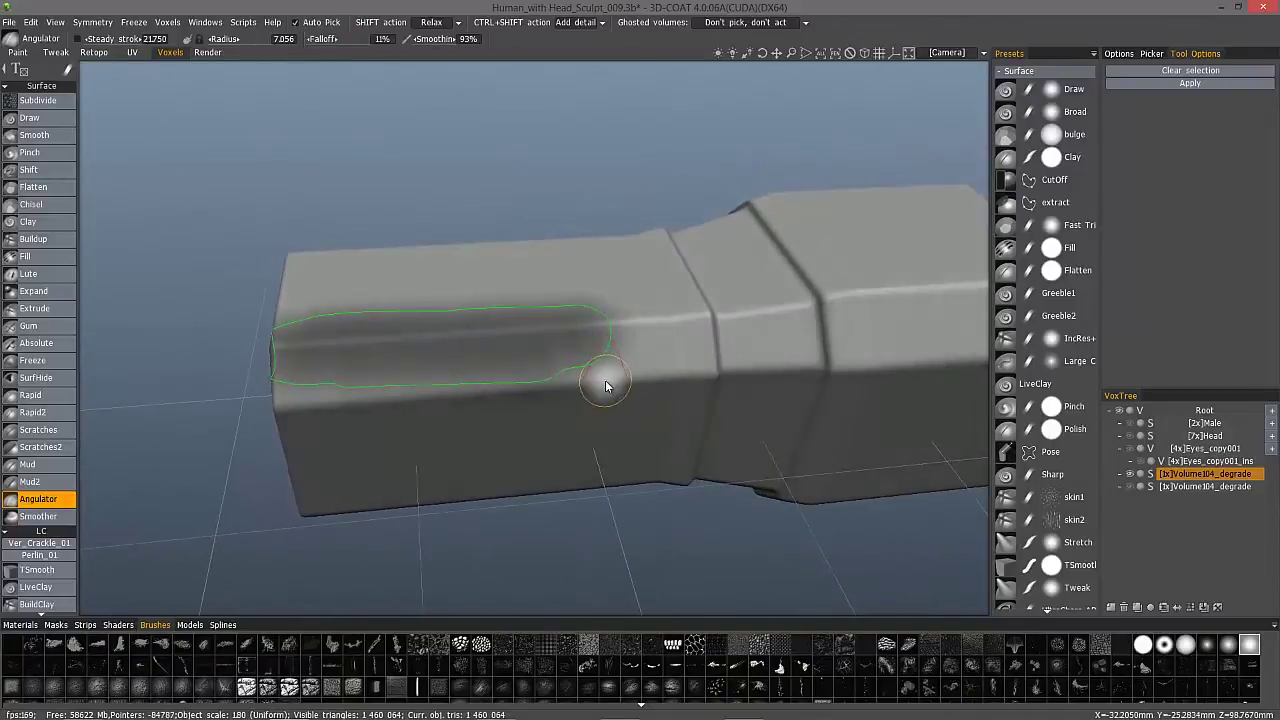
{"action": "key", "text": "Return"}
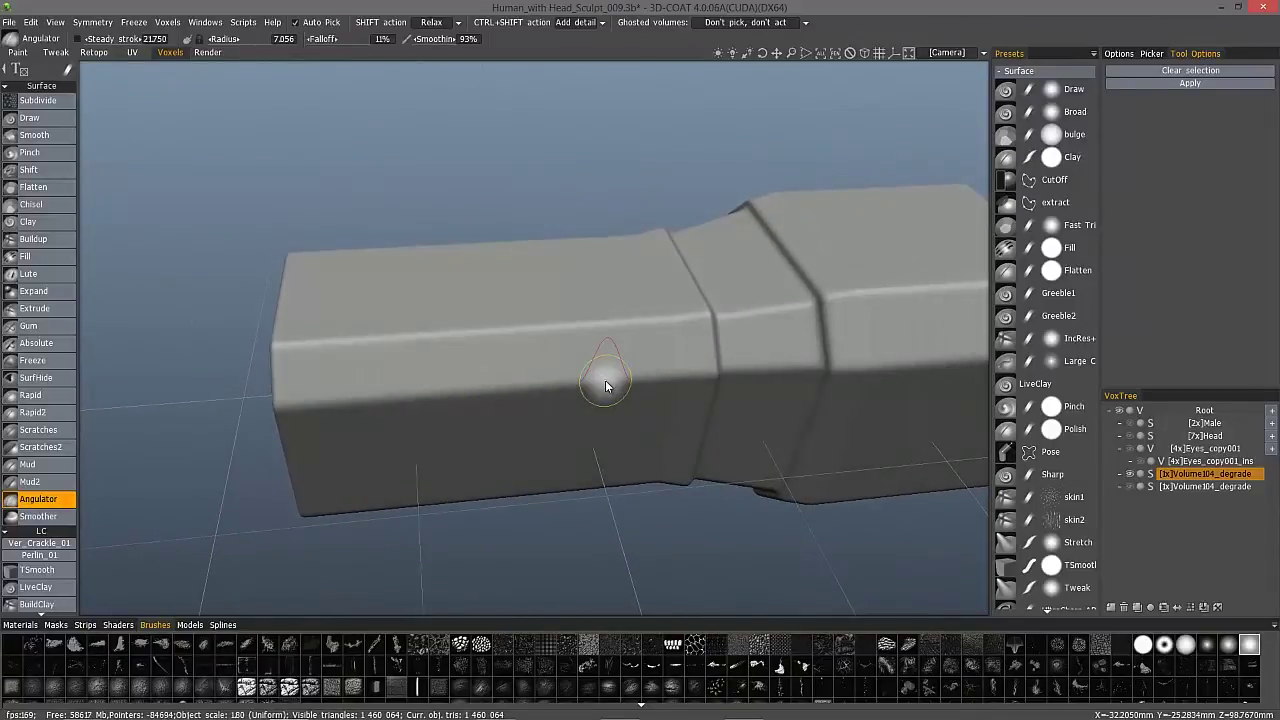
{"action": "middle_click_drag", "start_coordinate": [375, 328], "coordinate": [471, 277]}
{"action": "middle_click_drag", "start_coordinate": [626, 261], "coordinate": [626, 281]}
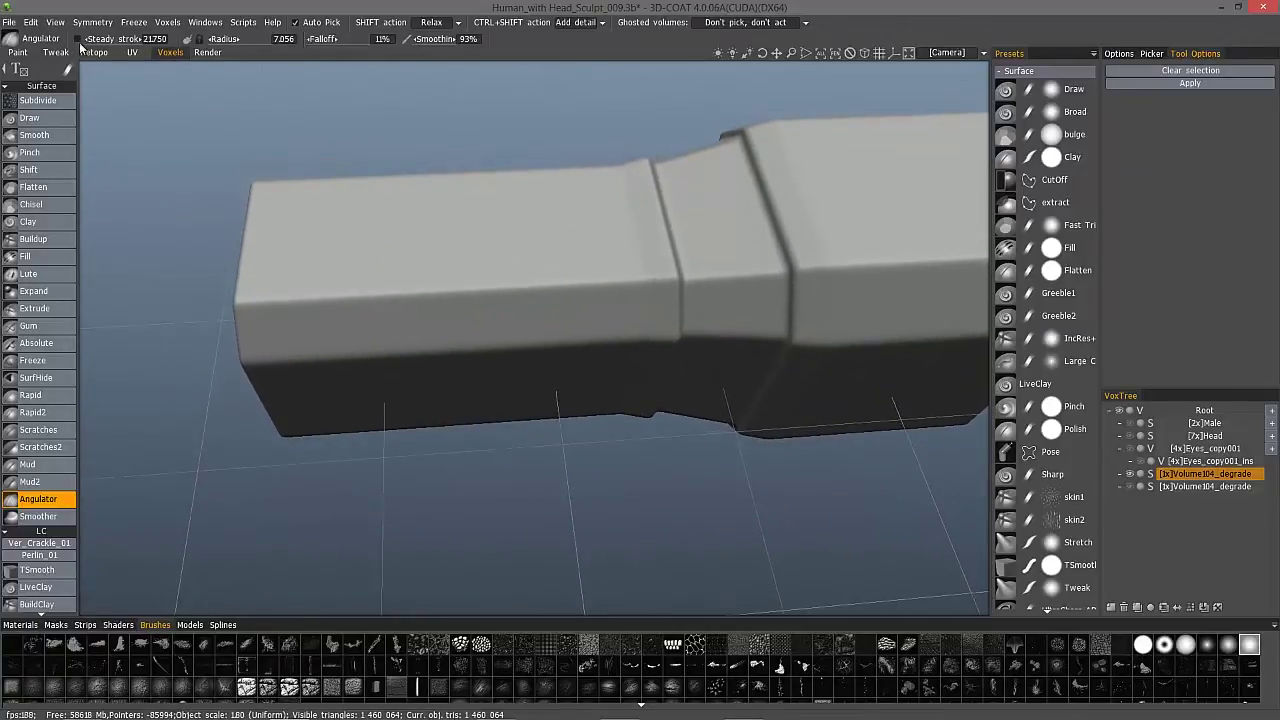
- Turn on Steady Stroke and mark a narrow strip along the block's upper edge with a brush radius of 4.158
{"action": "left_click", "coordinate": [78, 38]}
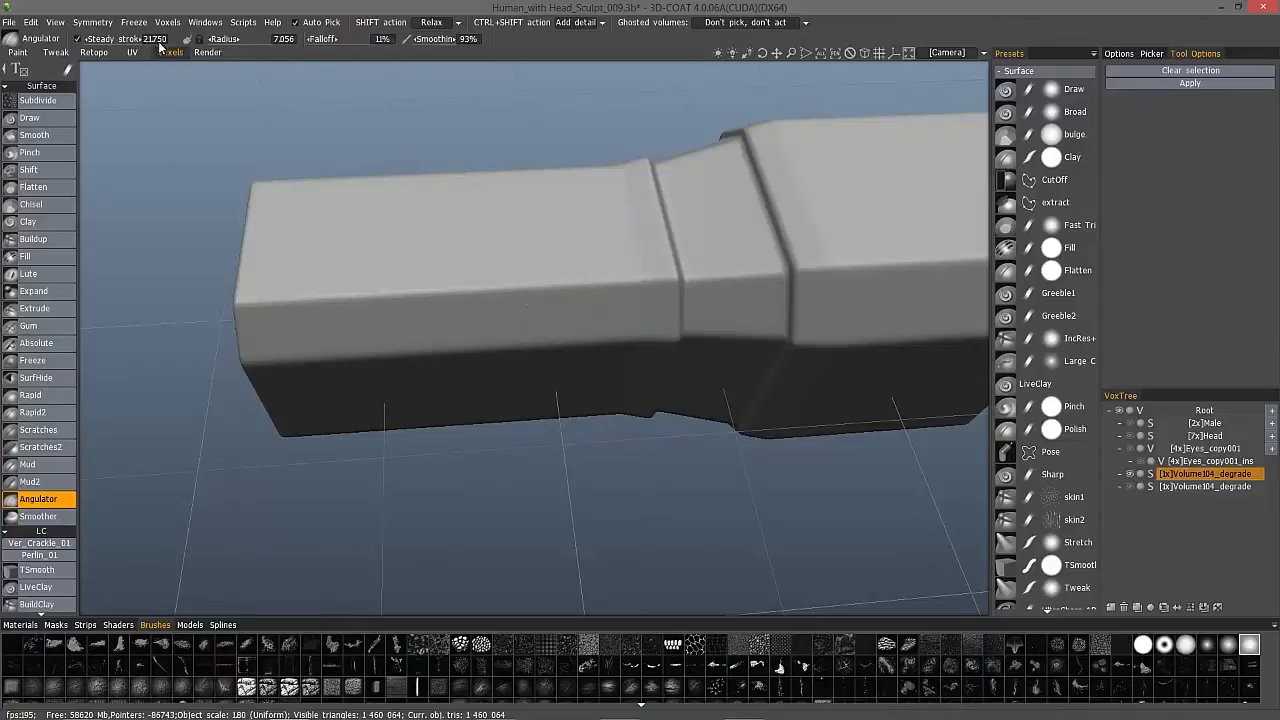
{"action": "left_click_drag", "start_coordinate": [326, 285], "coordinate": [230, 305], "text": "alt"}
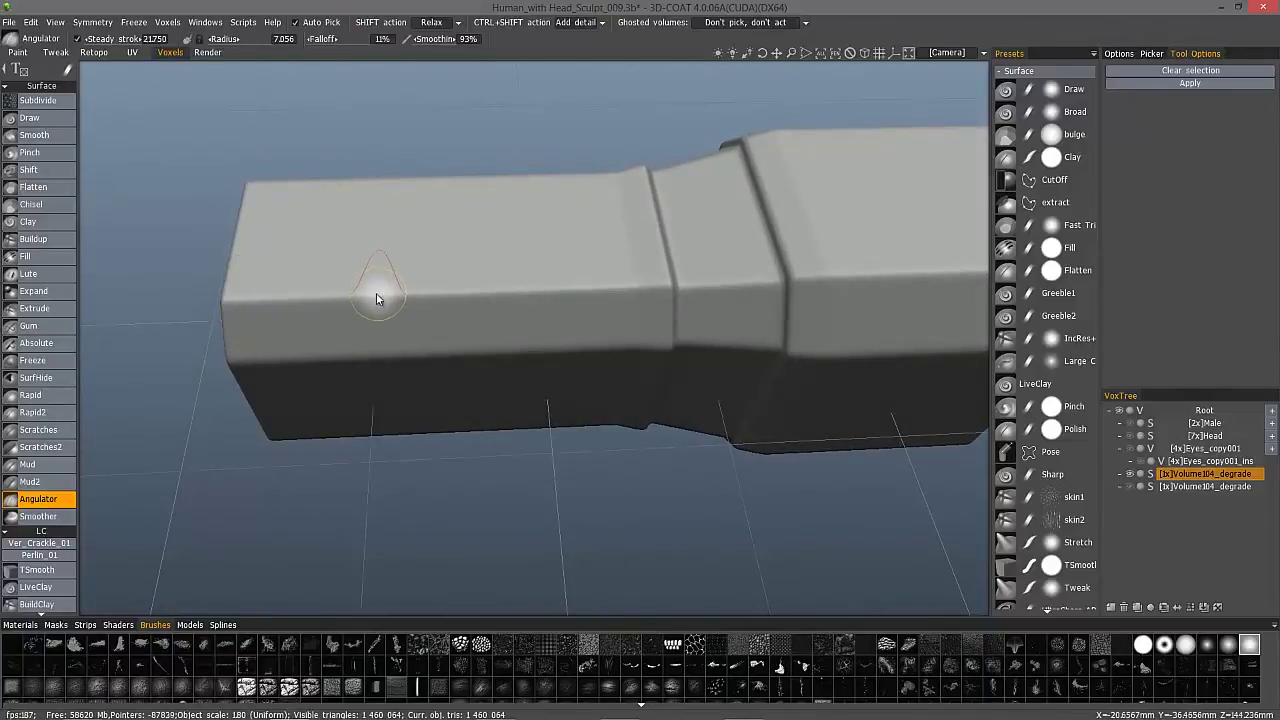
{"action": "mouse_move", "coordinate": [376, 297]}
{"action": "right_mouse_down"}
{"action": "mouse_move", "coordinate": [389, 297]}
{"action": "mouse_move", "coordinate": [372, 297]}
{"action": "right_mouse_up"}
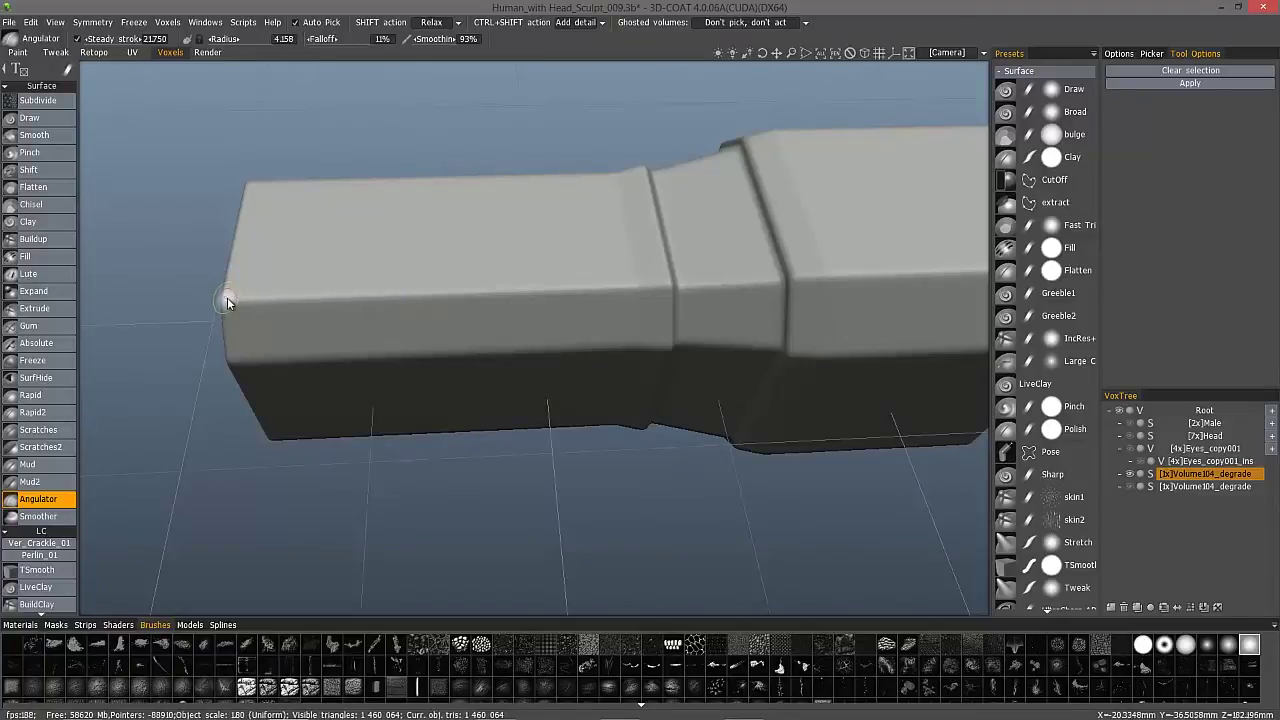
{"action": "left_click_drag", "start_coordinate": [233, 301], "coordinate": [343, 299]}
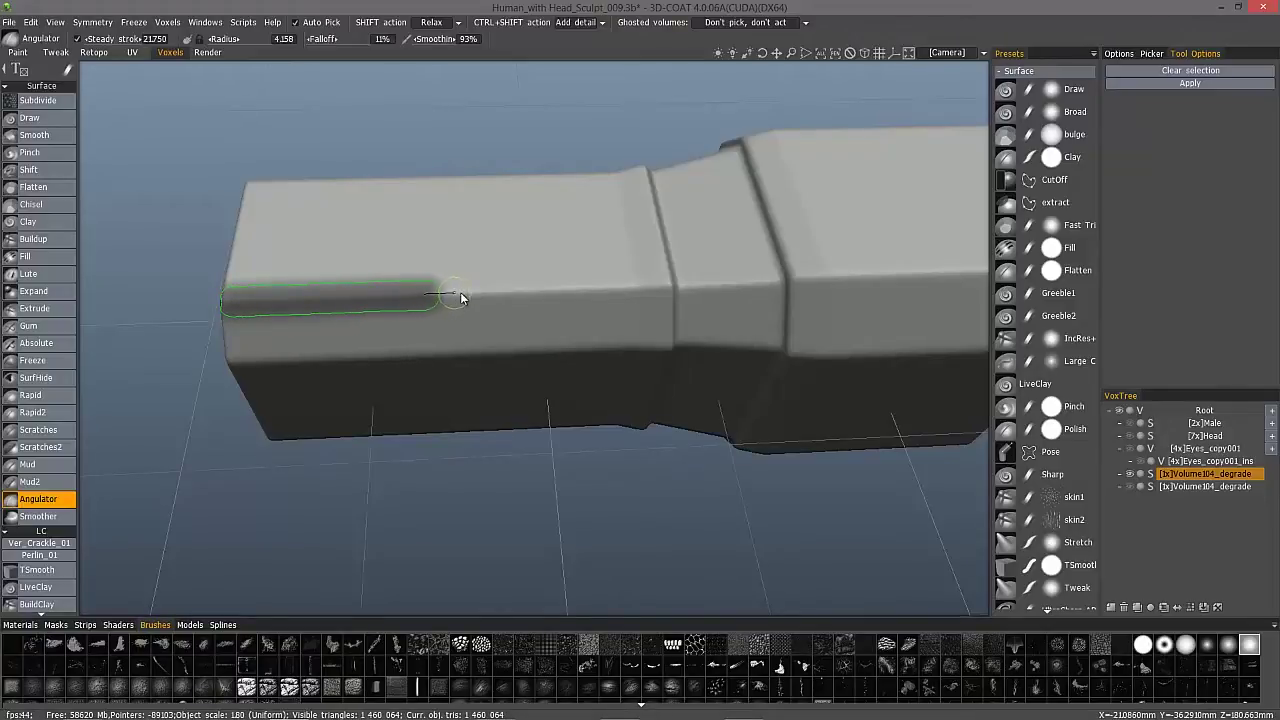
{"action": "left_click_drag", "start_coordinate": [461, 297], "coordinate": [499, 297]}
{"action": "left_click_drag", "start_coordinate": [596, 294], "coordinate": [650, 291]}
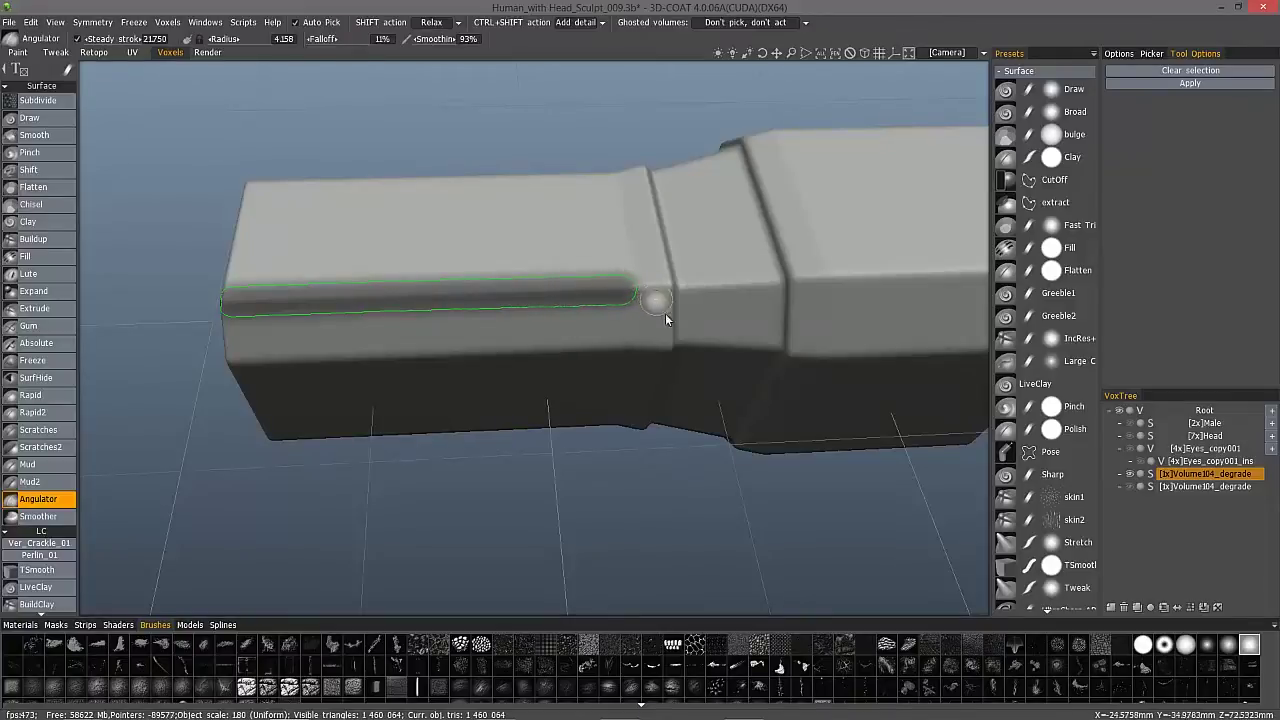
- Try applying the Angulator to the narrow strip and inspect the edge from the block's end
{"action": "left_click_drag", "start_coordinate": [500, 336], "coordinate": [342, 355], "text": "alt"}
{"action": "middle_click_drag", "start_coordinate": [342, 355], "coordinate": [336, 370]}
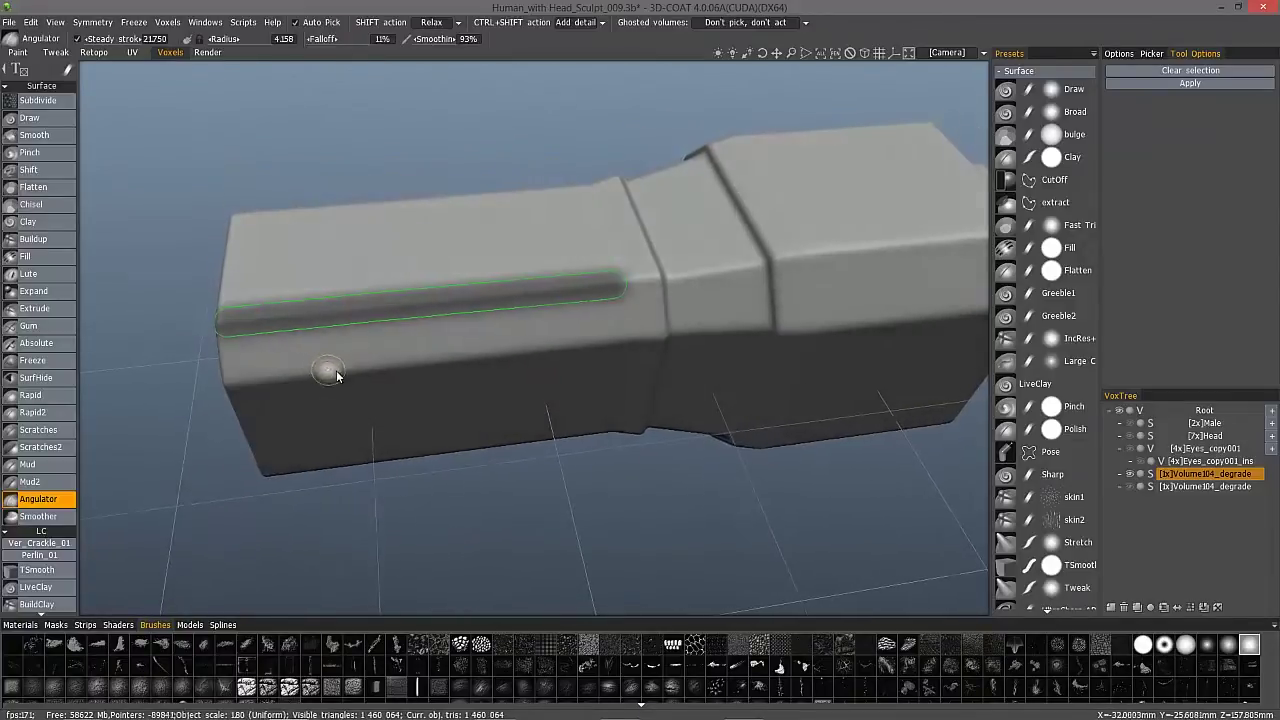
{"action": "left_click", "coordinate": [1186, 85]}
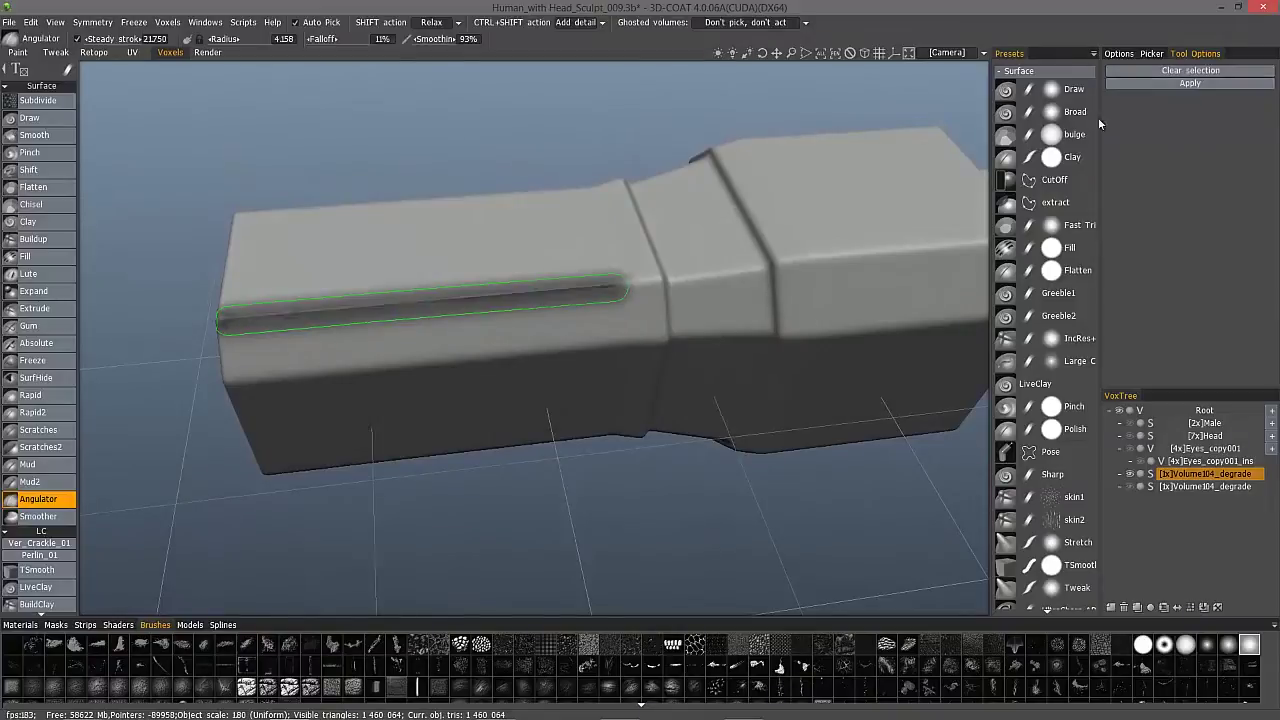
{"action": "mouse_move", "coordinate": [643, 380]}
{"action": "middle_mouse_down"}
{"action": "mouse_move", "coordinate": [449, 371]}
{"action": "mouse_move", "coordinate": [404, 389]}
{"action": "mouse_move", "coordinate": [266, 386]}
{"action": "mouse_move", "coordinate": [323, 294]}
{"action": "mouse_move", "coordinate": [306, 286]}
{"action": "middle_mouse_up"}
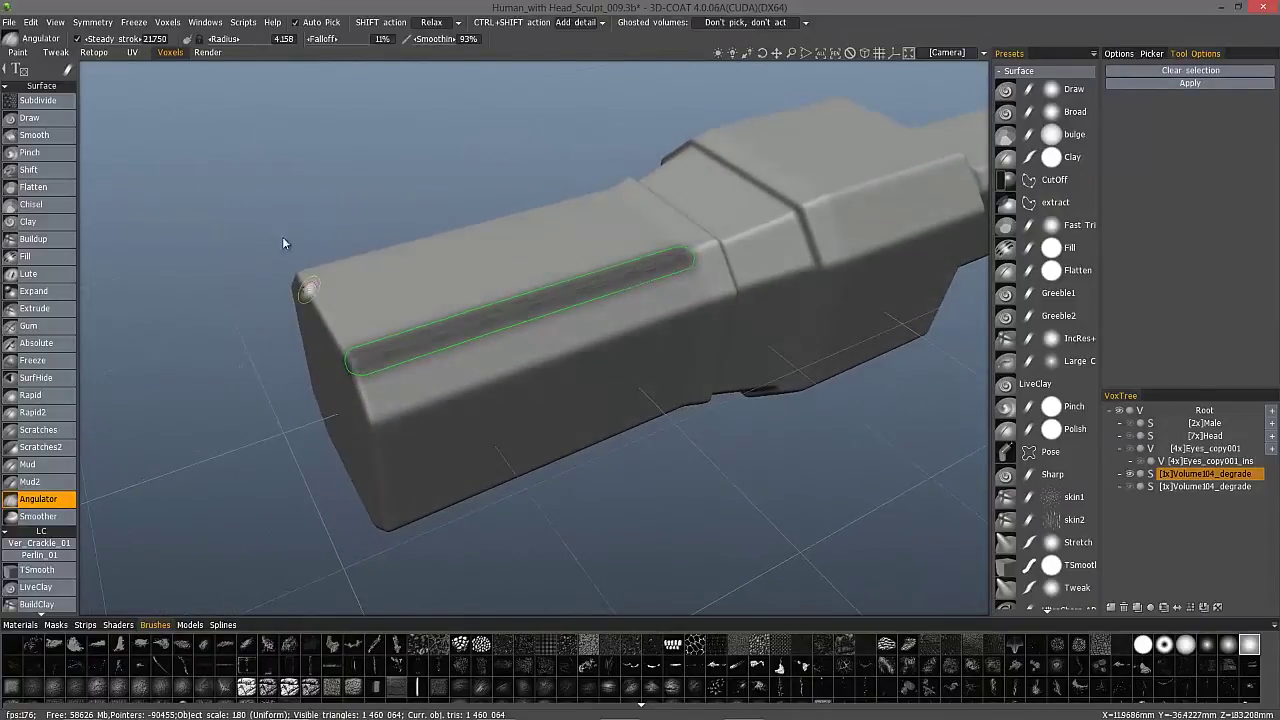
{"action": "middle_click_drag", "start_coordinate": [283, 243], "coordinate": [372, 358]}
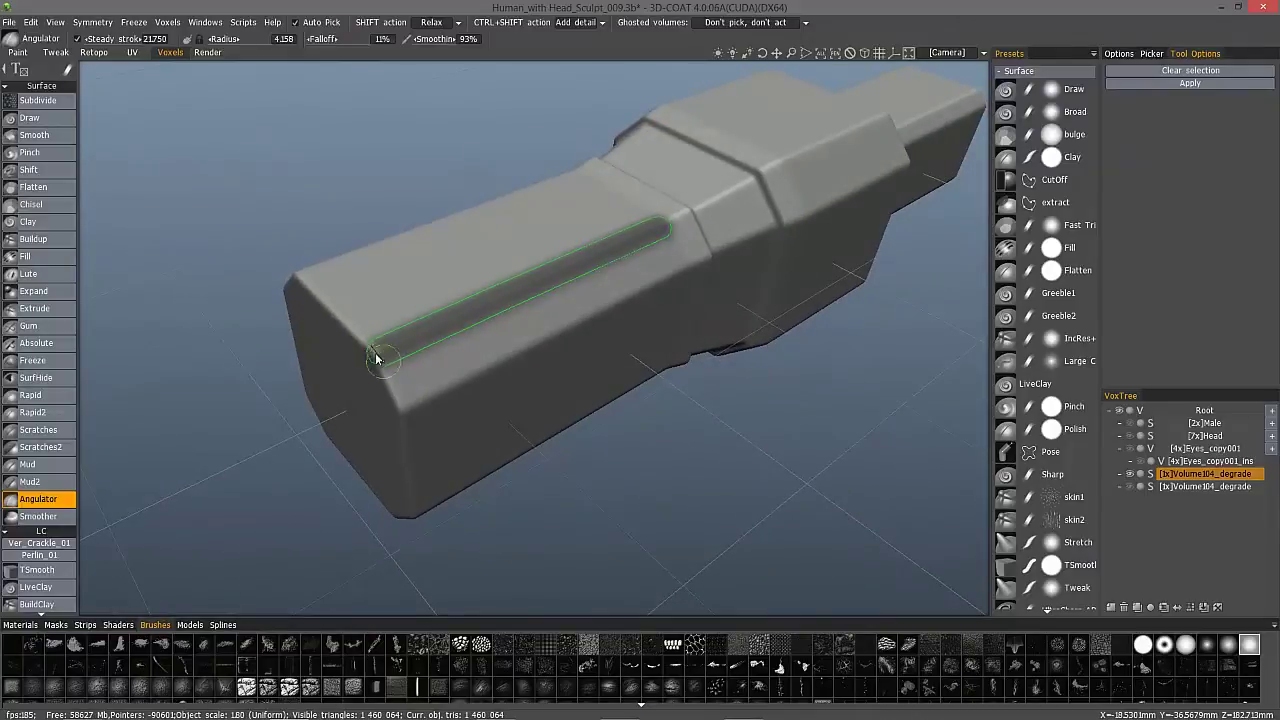
- Turn off Steady Stroke and apply the Angulator to the narrow strip along the upper edge
{"action": "left_click", "coordinate": [78, 40]}
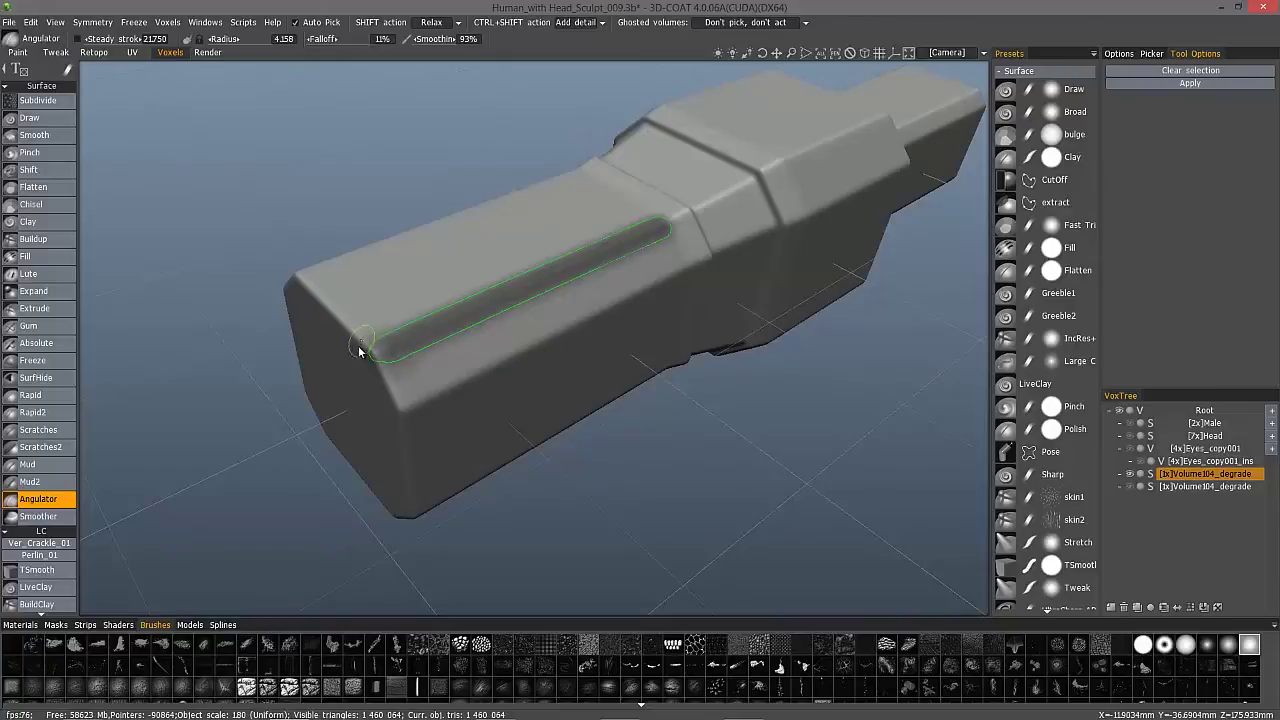
{"action": "left_click_drag", "start_coordinate": [280, 273], "coordinate": [440, 240]}
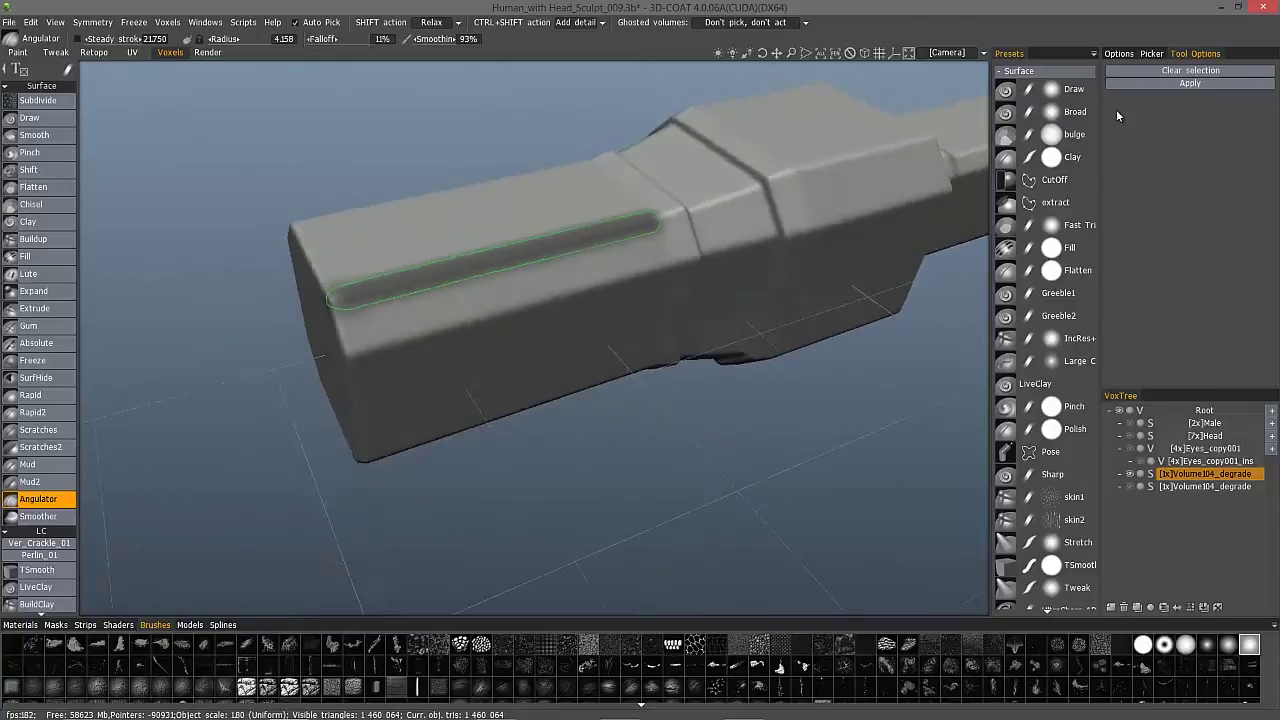
{"action": "left_click", "coordinate": [1187, 85]}
{"action": "mouse_move", "coordinate": [929, 234]}
{"action": "left_mouse_down"}
{"action": "mouse_move", "coordinate": [397, 346]}
{"action": "mouse_move", "coordinate": [414, 380]}
{"action": "mouse_move", "coordinate": [267, 465]}
{"action": "mouse_move", "coordinate": [363, 460]}
{"action": "mouse_move", "coordinate": [391, 374]}
{"action": "mouse_move", "coordinate": [300, 442]}
{"action": "mouse_move", "coordinate": [706, 377]}
{"action": "mouse_move", "coordinate": [743, 400]}
{"action": "mouse_move", "coordinate": [260, 397]}
{"action": "mouse_move", "coordinate": [286, 400]}
{"action": "mouse_move", "coordinate": [246, 360]}
{"action": "mouse_move", "coordinate": [286, 391]}
{"action": "mouse_move", "coordinate": [249, 366]}
{"action": "mouse_move", "coordinate": [322, 279]}
{"action": "mouse_move", "coordinate": [681, 393]}
{"action": "left_mouse_up"}
{"action": "key", "text": "Return"}
{"action": "left_click_drag", "start_coordinate": [622, 350], "coordinate": [514, 317], "text": "alt"}
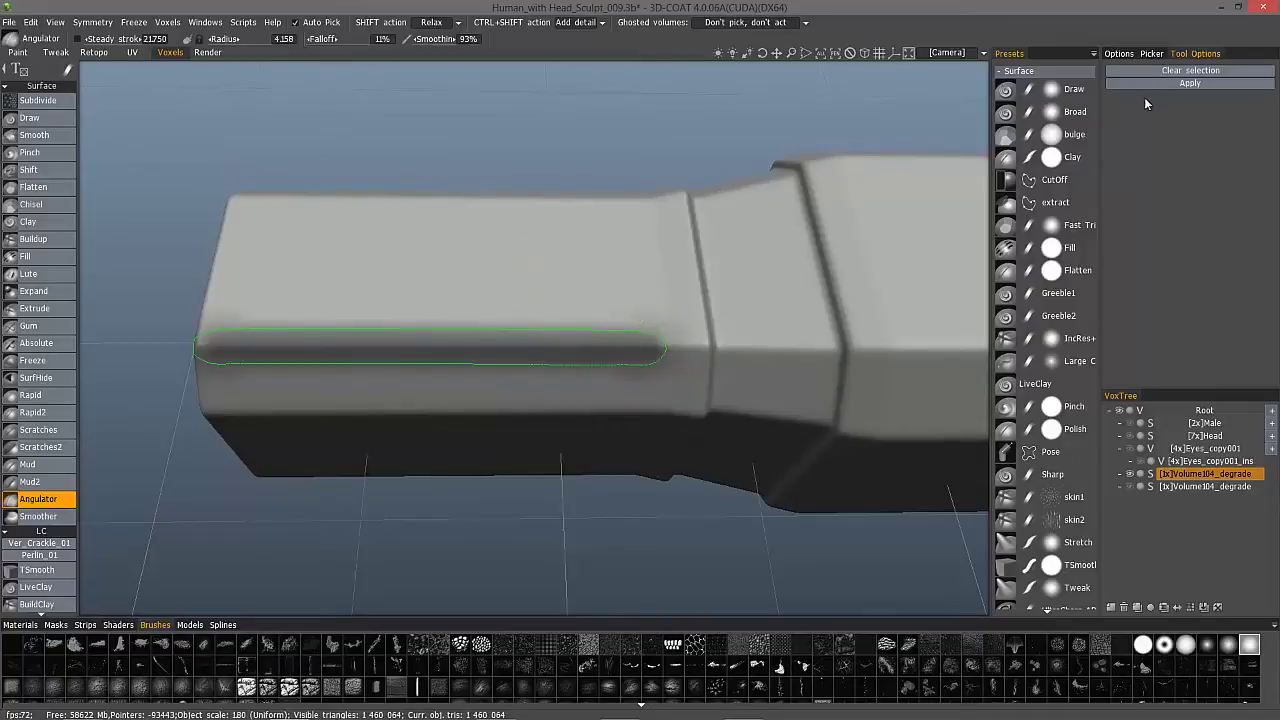
- Try another Angulator pass on the marked strip, inspect the edge, and undo that pass
{"action": "left_click", "coordinate": [1173, 86]}
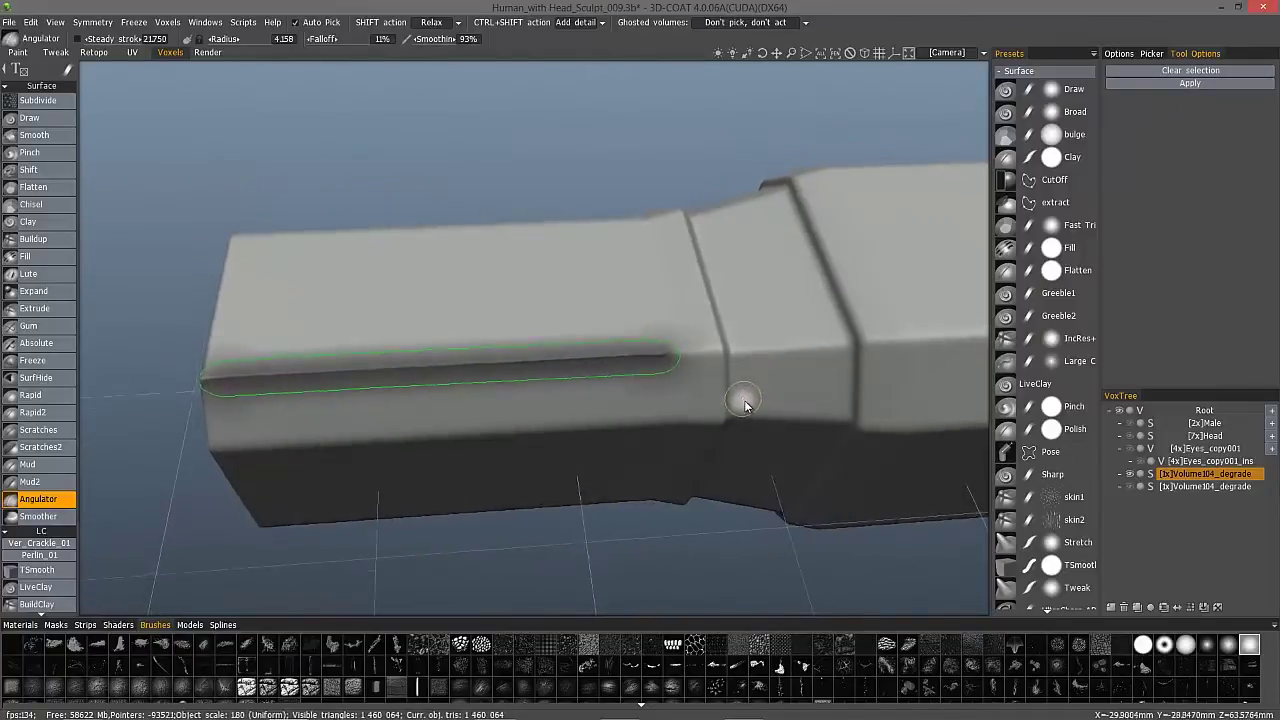
{"action": "left_click_drag", "start_coordinate": [667, 368], "coordinate": [287, 328]}
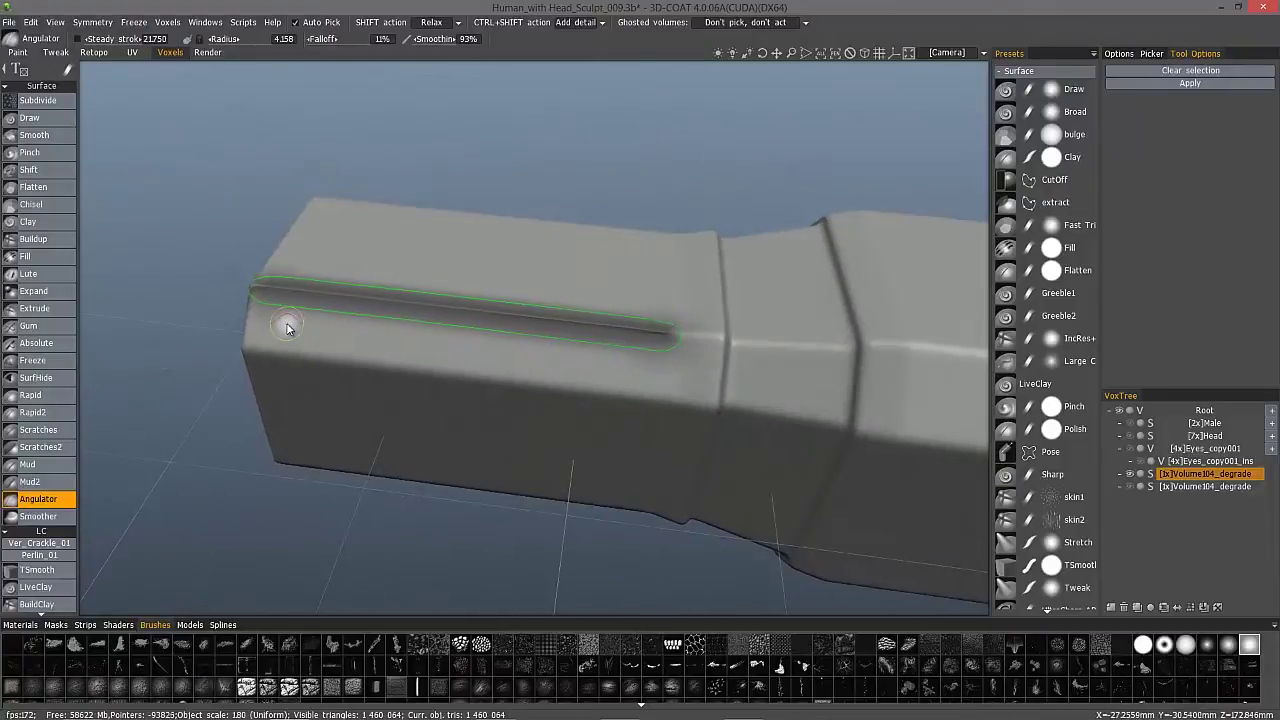
{"action": "key", "text": "ctrl+z"}
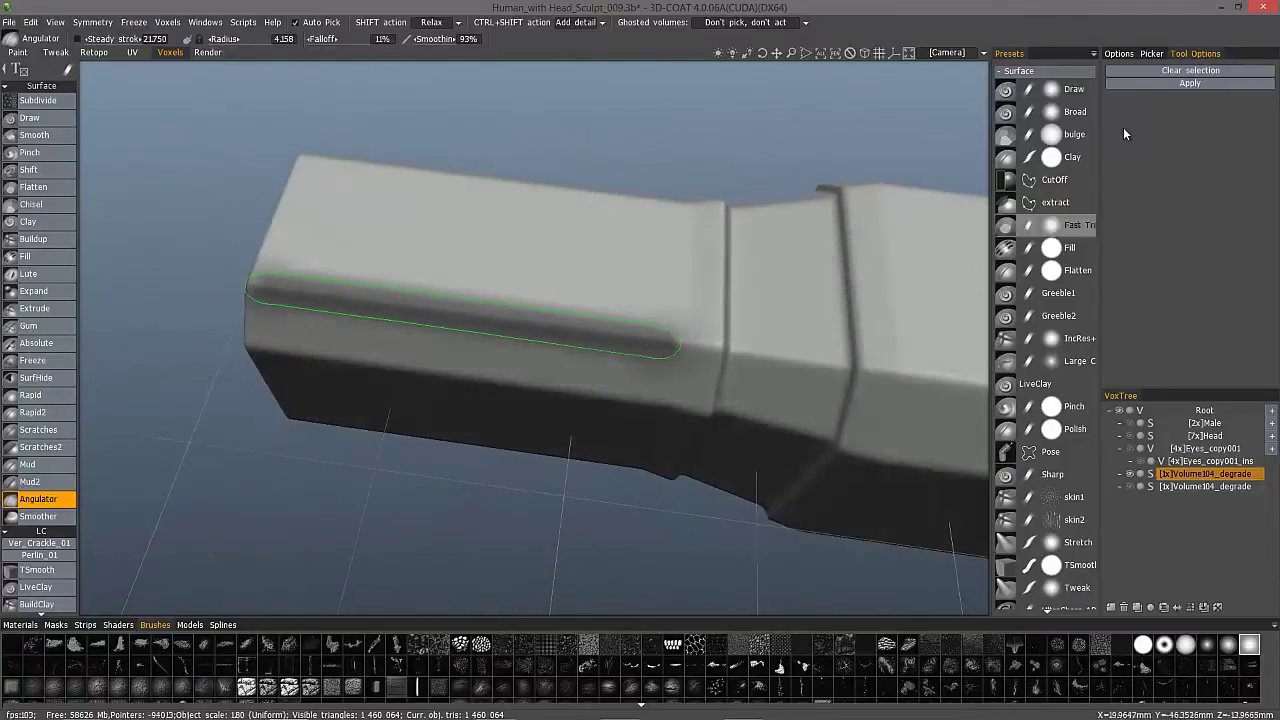
- Clear the narrow marked strip from the block's upper edge
{"action": "left_click", "coordinate": [1162, 71]}
{"action": "mouse_move", "coordinate": [216, 265]}
{"action": "left_mouse_down"}
{"action": "mouse_move", "coordinate": [250, 244]}
{"action": "mouse_move", "coordinate": [316, 328]}
{"action": "mouse_move", "coordinate": [257, 276]}
{"action": "mouse_move", "coordinate": [254, 241]}
{"action": "mouse_move", "coordinate": [374, 275]}
{"action": "mouse_move", "coordinate": [428, 346]}
{"action": "mouse_move", "coordinate": [424, 479]}
{"action": "mouse_move", "coordinate": [398, 536]}
{"action": "mouse_move", "coordinate": [436, 362]}
{"action": "mouse_move", "coordinate": [367, 316]}
{"action": "mouse_move", "coordinate": [354, 337]}
{"action": "mouse_move", "coordinate": [286, 294]}
{"action": "mouse_move", "coordinate": [231, 163]}
{"action": "mouse_move", "coordinate": [68, 78]}
{"action": "left_mouse_up"}
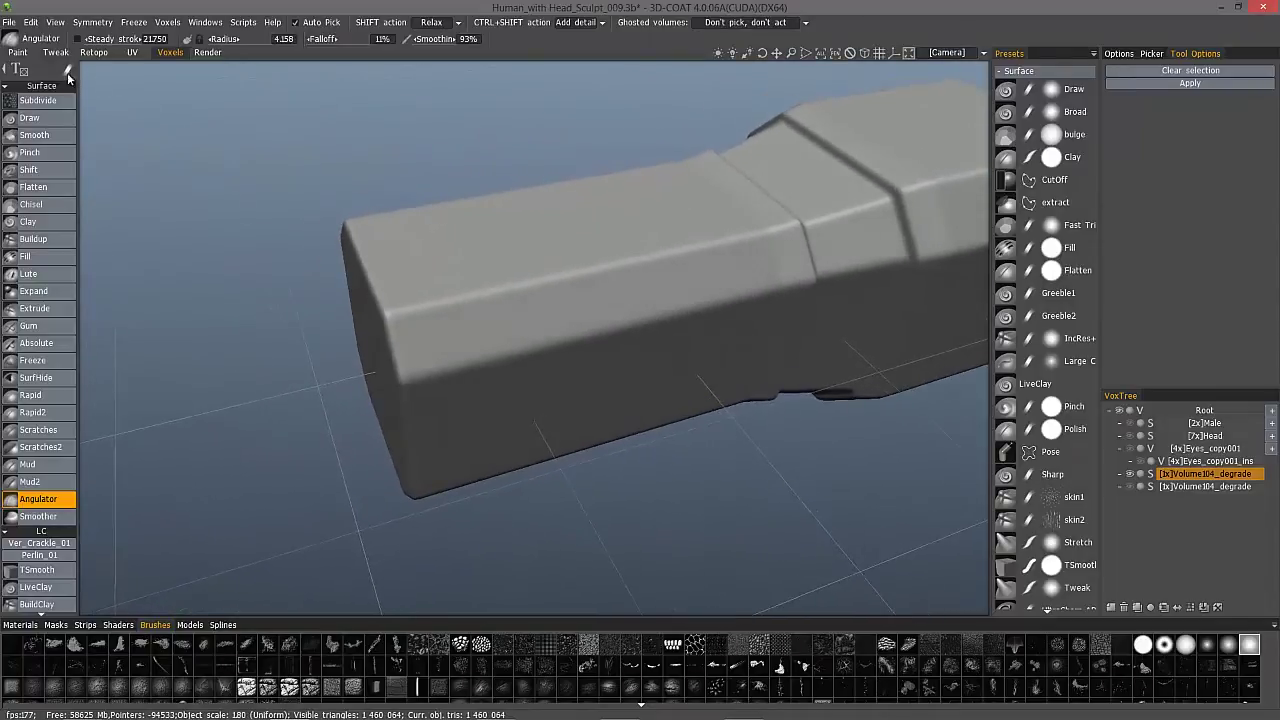
- Open the stroke mode options and enable Depth limit at 30
{"action": "left_click", "coordinate": [67, 72]}
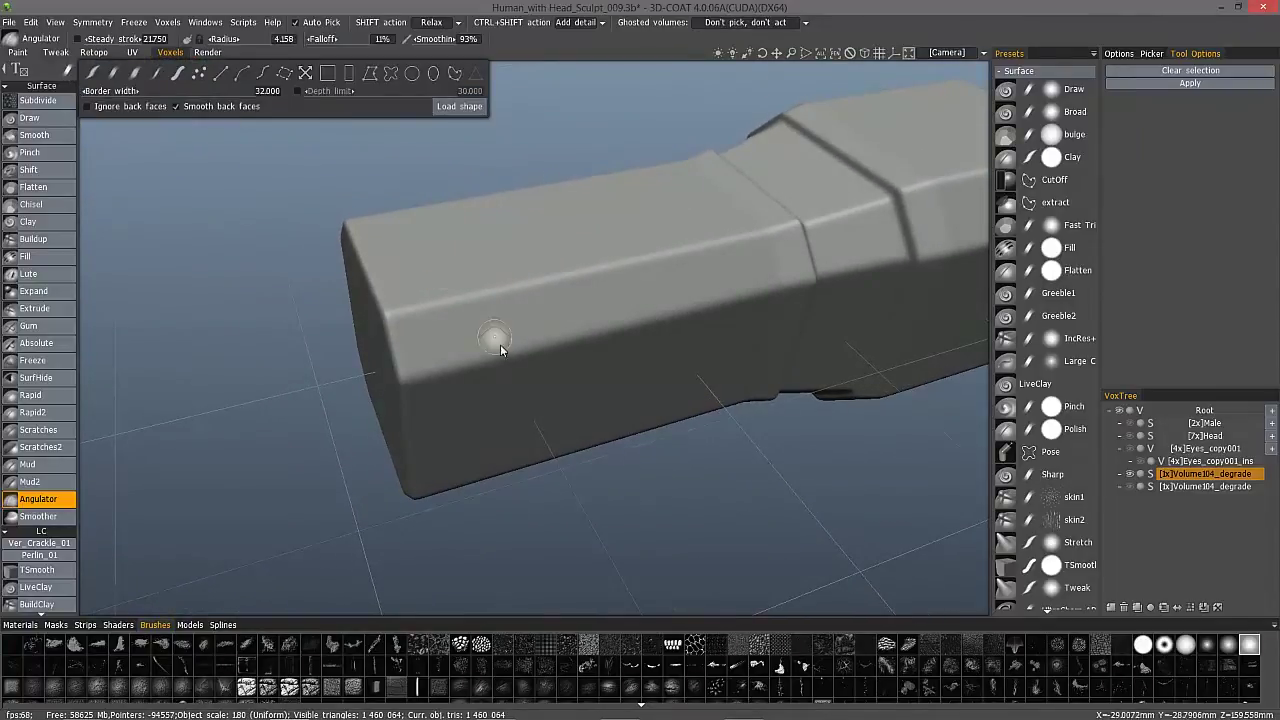
{"action": "key", "text": "e"}
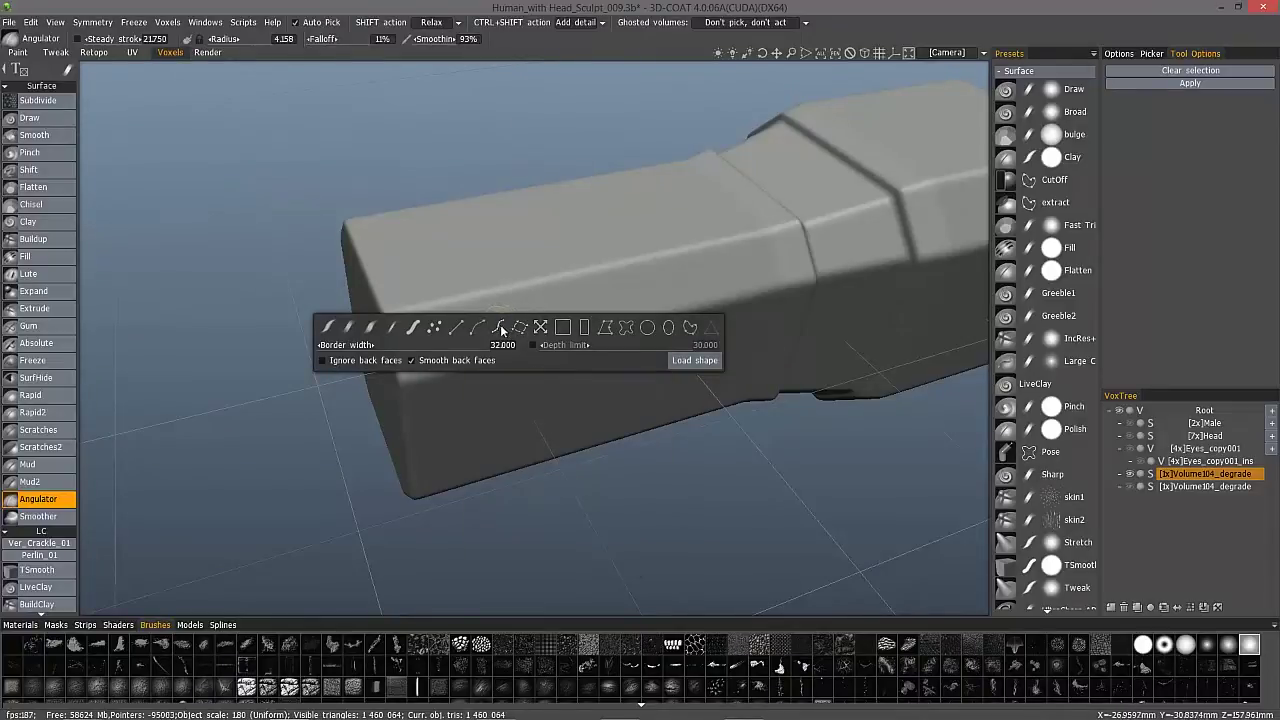
{"action": "mouse_move", "coordinate": [501, 333]}
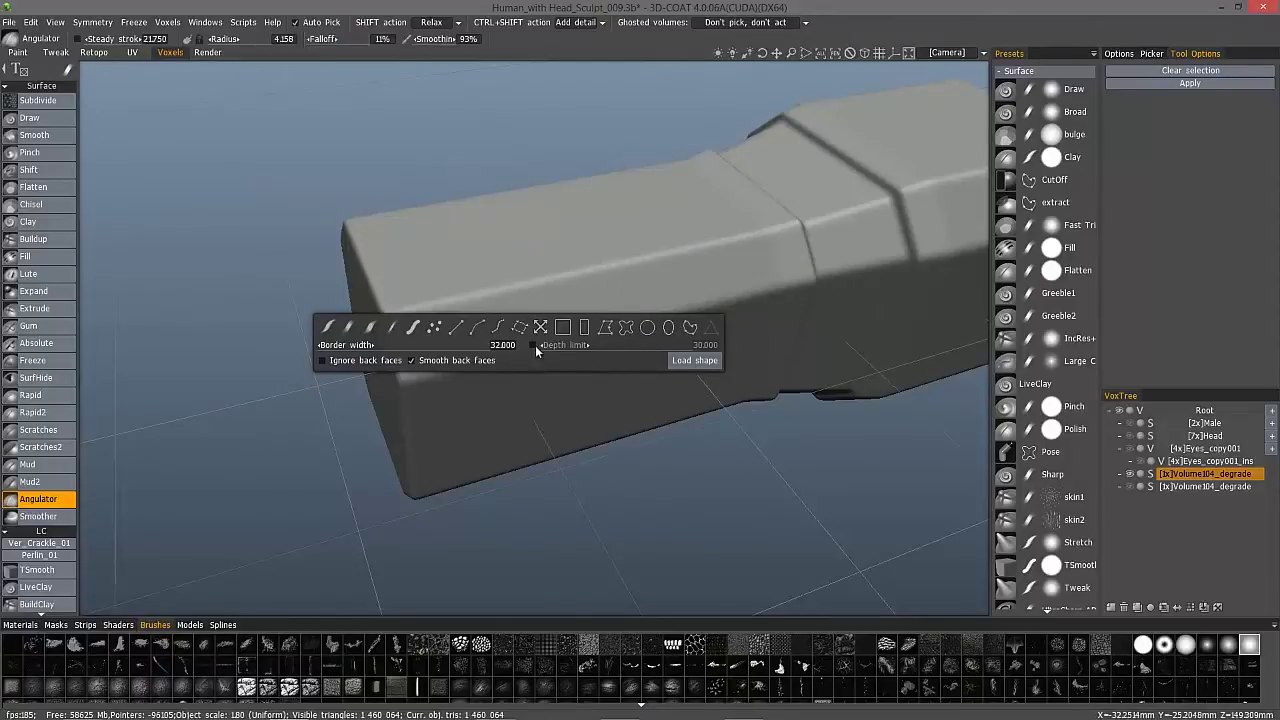
{"action": "key", "text": "e"}
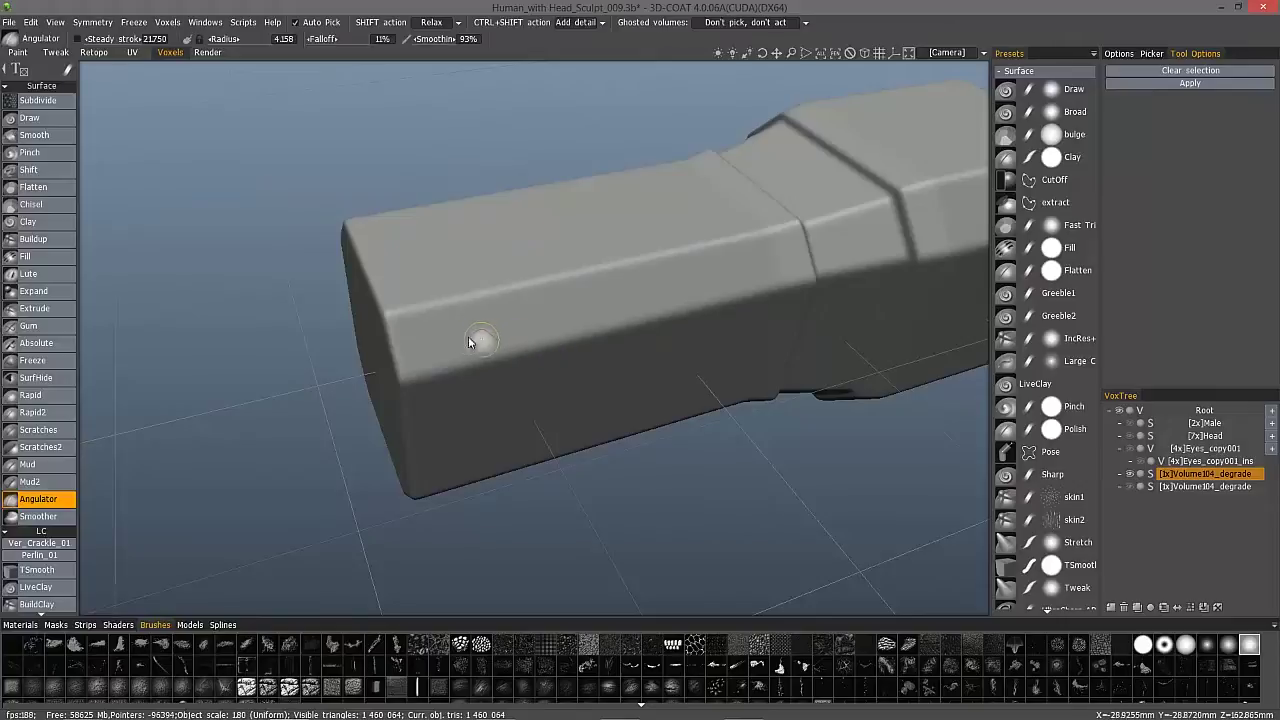
{"action": "mouse_move", "coordinate": [59, 67]}
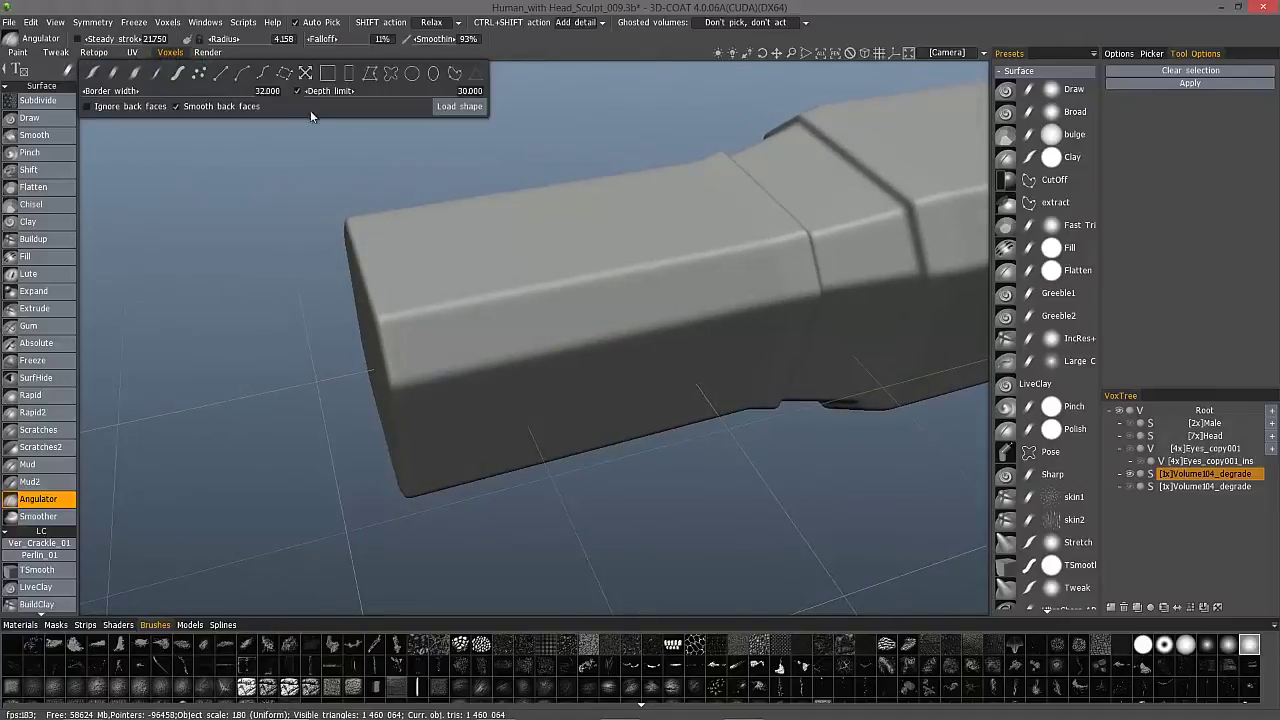
- Switch the stroke mode to the freehand closed lasso and check the area it marks across the block's upper edge
{"action": "left_click_drag", "start_coordinate": [160, 122], "coordinate": [128, 116]}
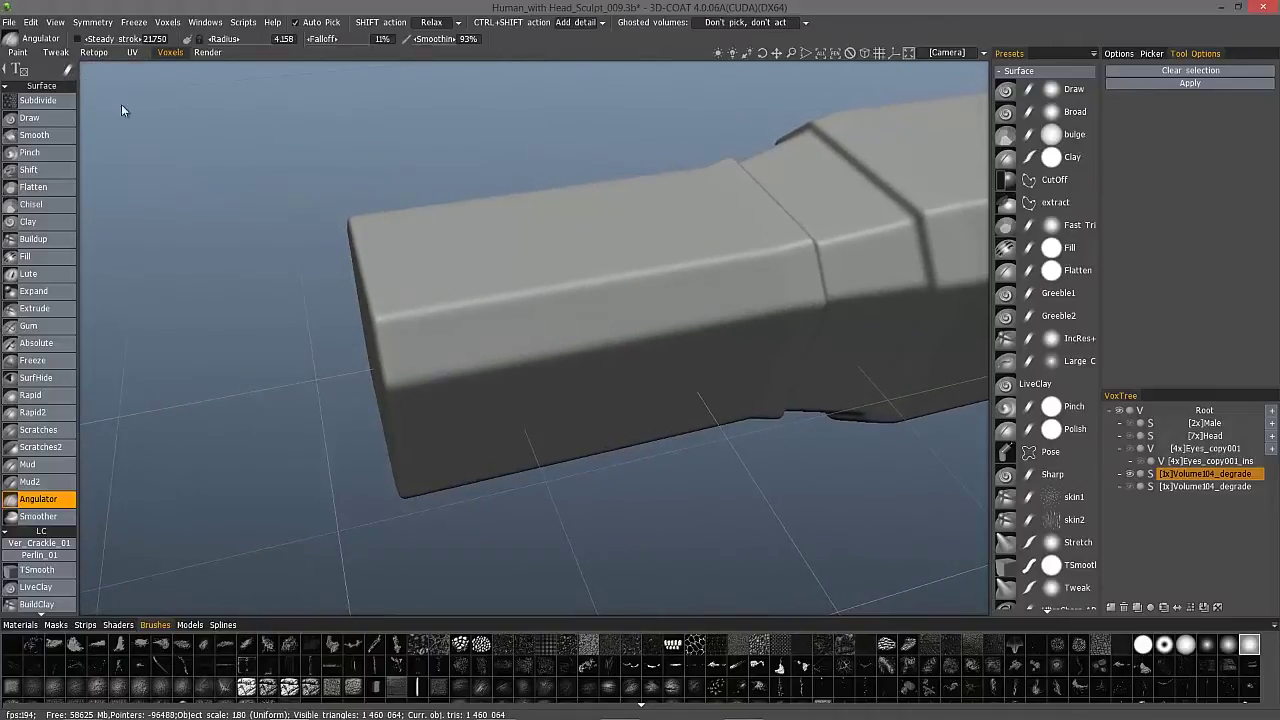
{"action": "mouse_move", "coordinate": [67, 74]}
{"action": "left_click", "coordinate": [391, 74]}
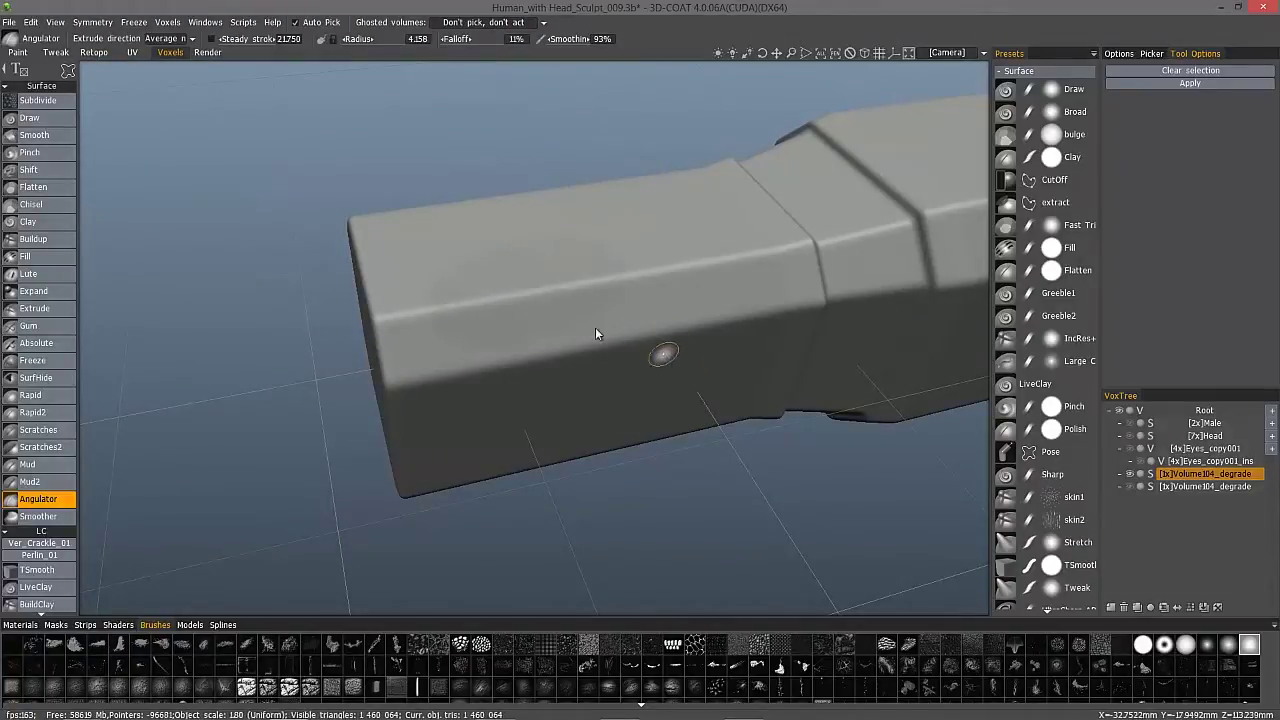
{"action": "left_click_drag", "start_coordinate": [597, 330], "coordinate": [604, 239], "text": "alt"}
{"action": "mouse_move", "coordinate": [458, 307]}
{"action": "middle_mouse_down"}
{"action": "mouse_move", "coordinate": [572, 364]}
{"action": "mouse_move", "coordinate": [447, 240]}
{"action": "mouse_move", "coordinate": [405, 334]}
{"action": "middle_mouse_up"}
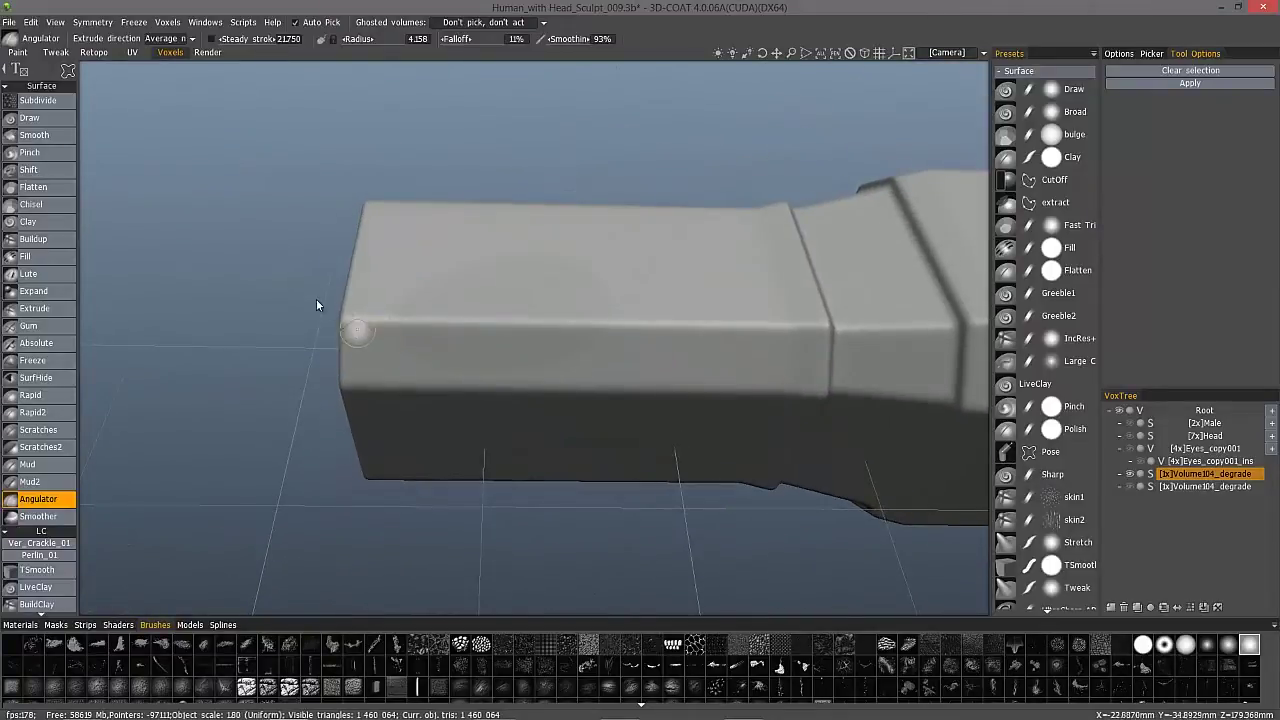
{"action": "left_click", "coordinate": [67, 71]}
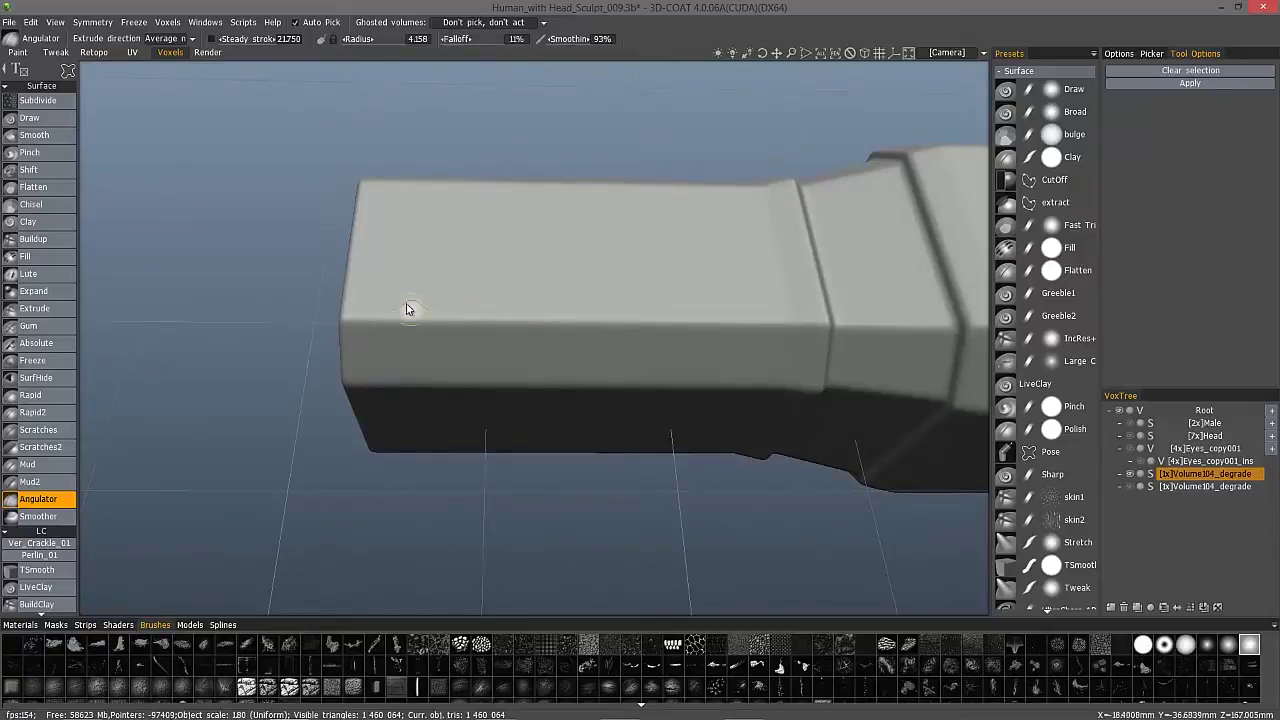
- Mark an oval area across the block's upper edge with the freehand lasso, inspect it, and undo the marking
{"action": "left_click_drag", "start_coordinate": [429, 298], "coordinate": [515, 278]}
{"action": "mouse_move", "coordinate": [440, 332]}
{"action": "left_mouse_down", "text": "alt"}
{"action": "mouse_move", "coordinate": [397, 331]}
{"action": "mouse_move", "coordinate": [517, 346]}
{"action": "left_mouse_up", "text": "alt"}
{"action": "middle_click_drag", "start_coordinate": [518, 347], "coordinate": [506, 280]}
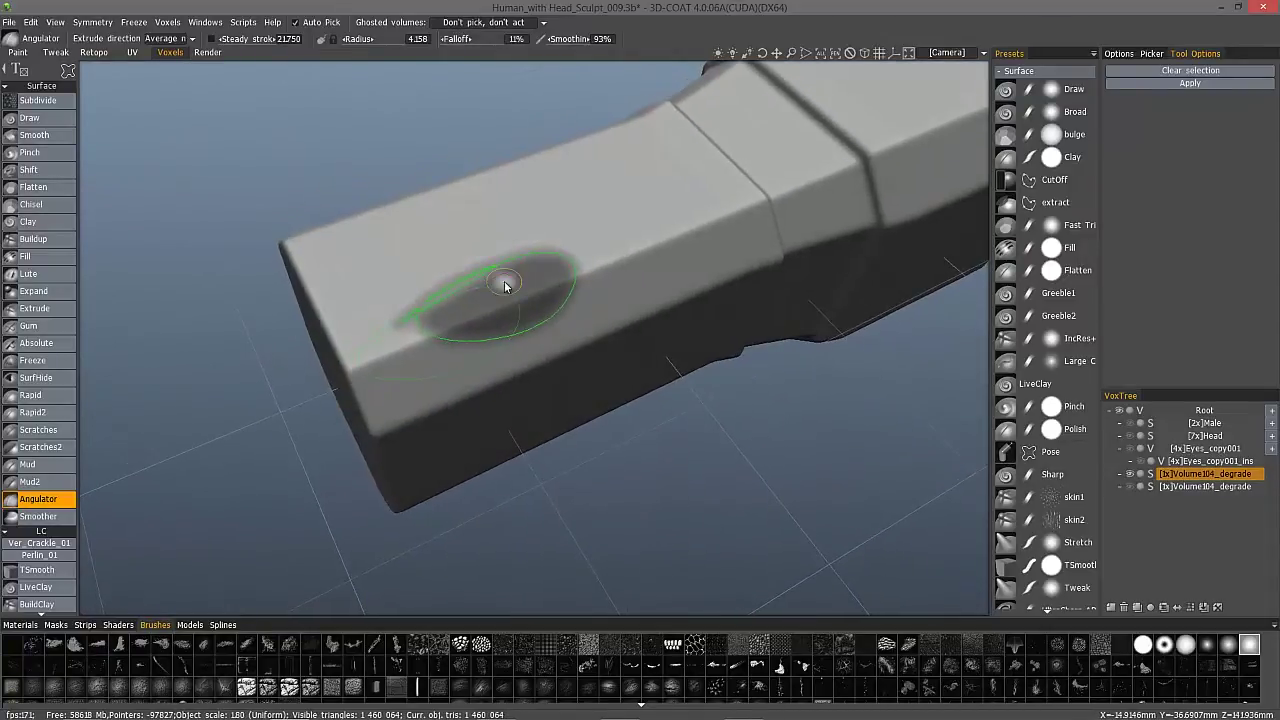
{"action": "key", "text": "ctrl+z"}
{"action": "mouse_move", "coordinate": [504, 286]}
{"action": "left_mouse_down", "text": "alt"}
{"action": "mouse_move", "coordinate": [740, 328]}
{"action": "mouse_move", "coordinate": [720, 300]}
{"action": "left_mouse_up", "text": "alt"}
- Turn on Ignore back faces, turn off Depth limit, and try another lasso marking on the block's edge
{"action": "mouse_move", "coordinate": [67, 77]}
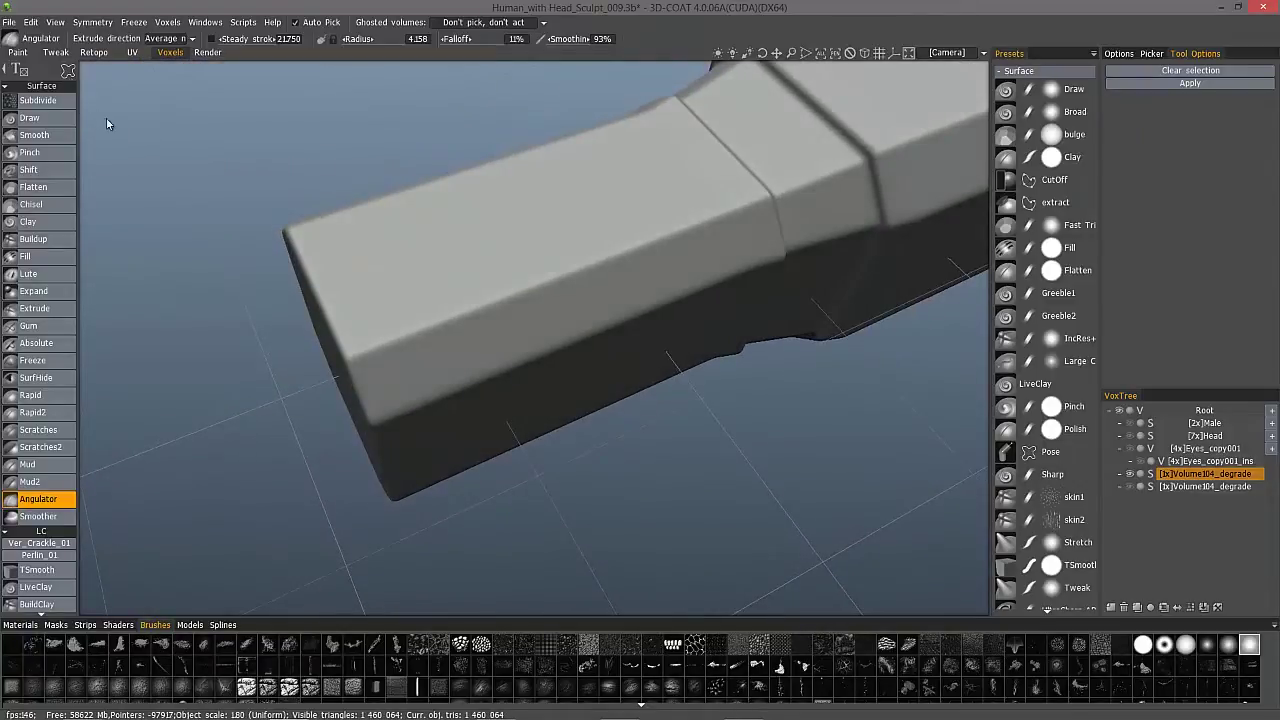
{"action": "left_click_drag", "start_coordinate": [403, 308], "coordinate": [490, 328], "text": "alt"}
{"action": "left_click_drag", "start_coordinate": [609, 337], "coordinate": [540, 275]}
{"action": "left_click_drag", "start_coordinate": [712, 348], "coordinate": [296, 284], "text": "alt"}
{"action": "mouse_move", "coordinate": [296, 290]}
{"action": "middle_mouse_down"}
{"action": "mouse_move", "coordinate": [336, 390]}
{"action": "mouse_move", "coordinate": [290, 520]}
{"action": "mouse_move", "coordinate": [555, 307]}
{"action": "mouse_move", "coordinate": [512, 288]}
{"action": "mouse_move", "coordinate": [577, 277]}
{"action": "mouse_move", "coordinate": [446, 332]}
{"action": "middle_mouse_up"}
- Outline a small patch on the block's flat side with a closed spline, apply it, and clear the resulting selection
{"action": "mouse_move", "coordinate": [67, 71]}
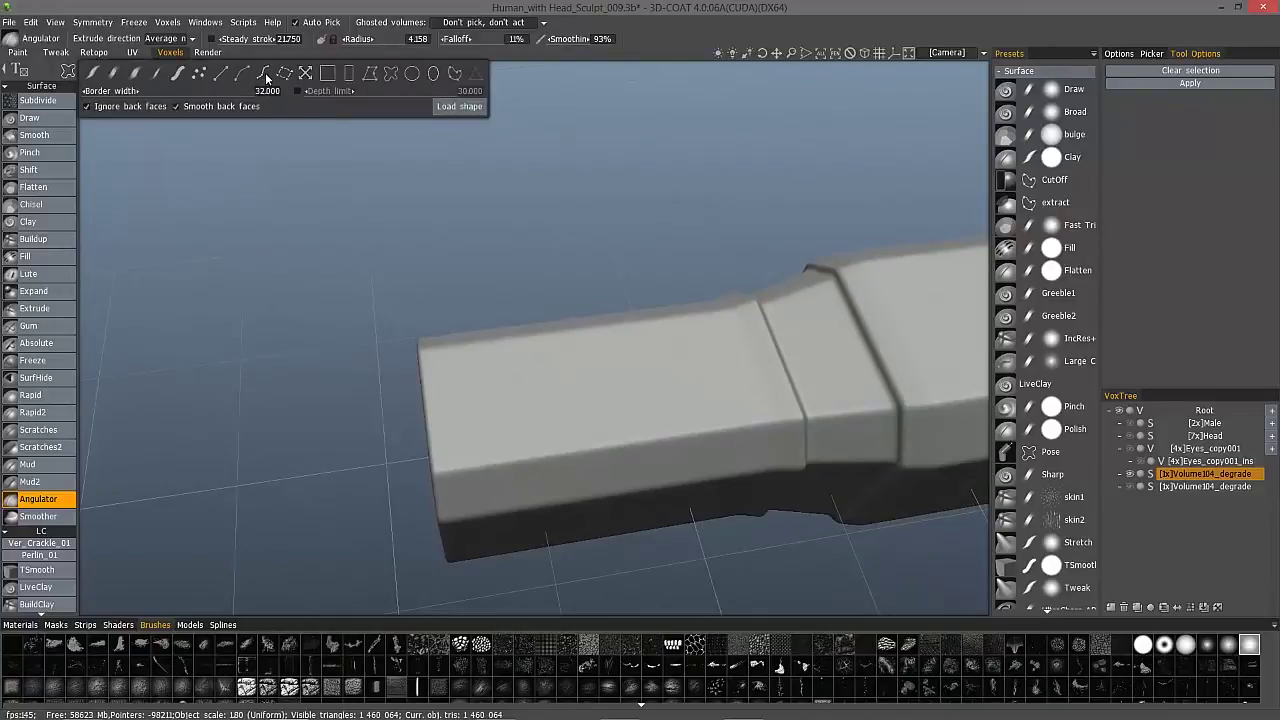
{"action": "left_click", "coordinate": [265, 76]}
{"action": "mouse_move", "coordinate": [513, 470]}
{"action": "middle_mouse_down"}
{"action": "mouse_move", "coordinate": [448, 306]}
{"action": "mouse_move", "coordinate": [432, 296]}
{"action": "middle_mouse_up"}
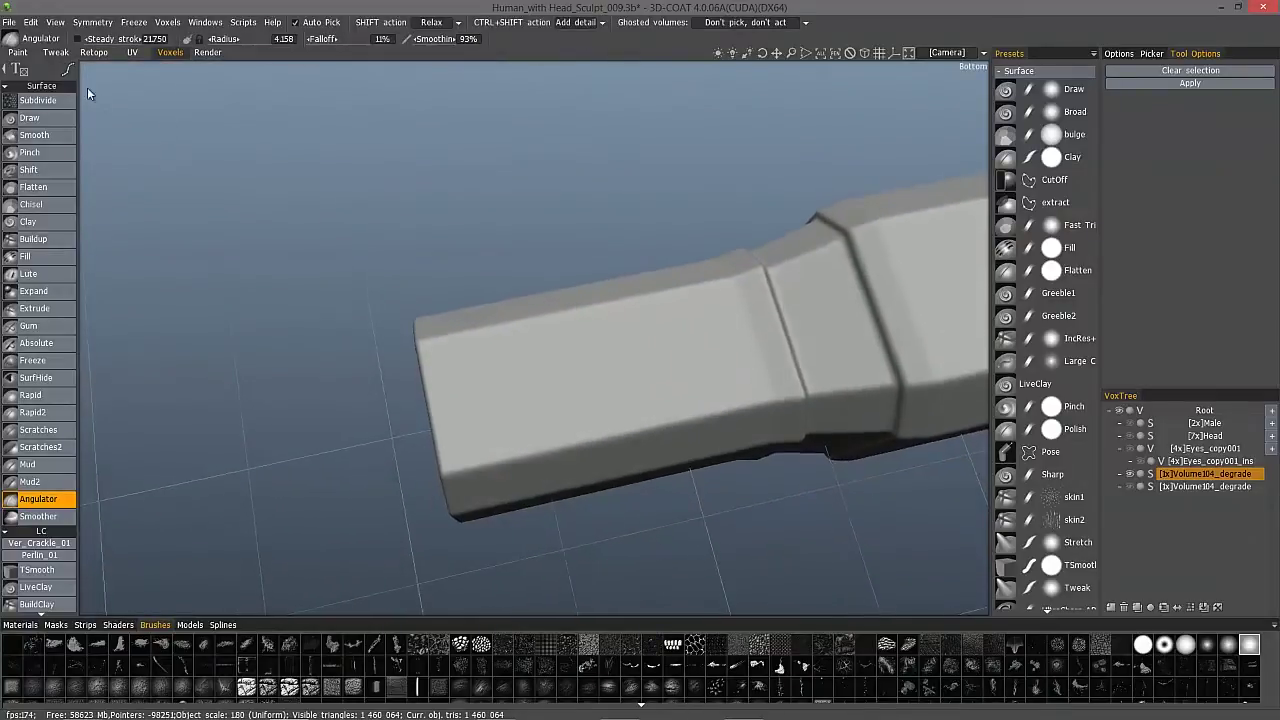
{"action": "mouse_move", "coordinate": [68, 70]}
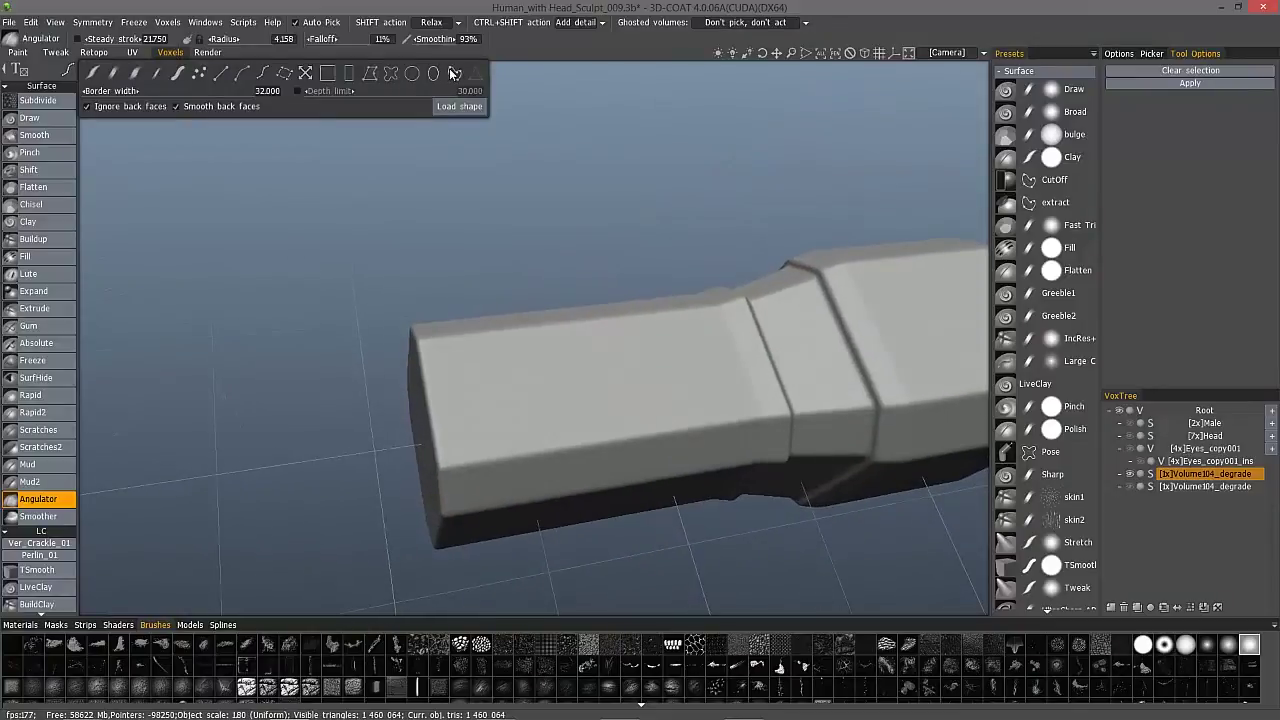
{"action": "left_click", "coordinate": [459, 74]}
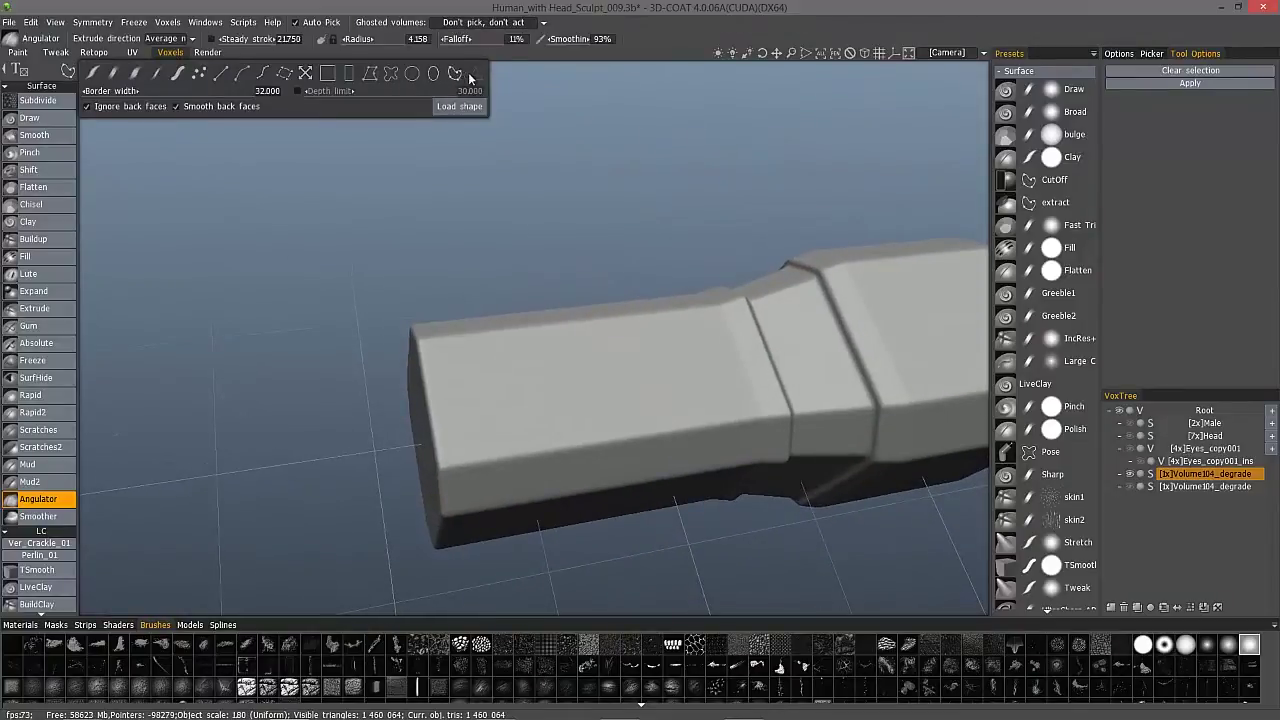
{"action": "right_click", "coordinate": [550, 380]}
{"action": "left_click", "coordinate": [633, 358]}
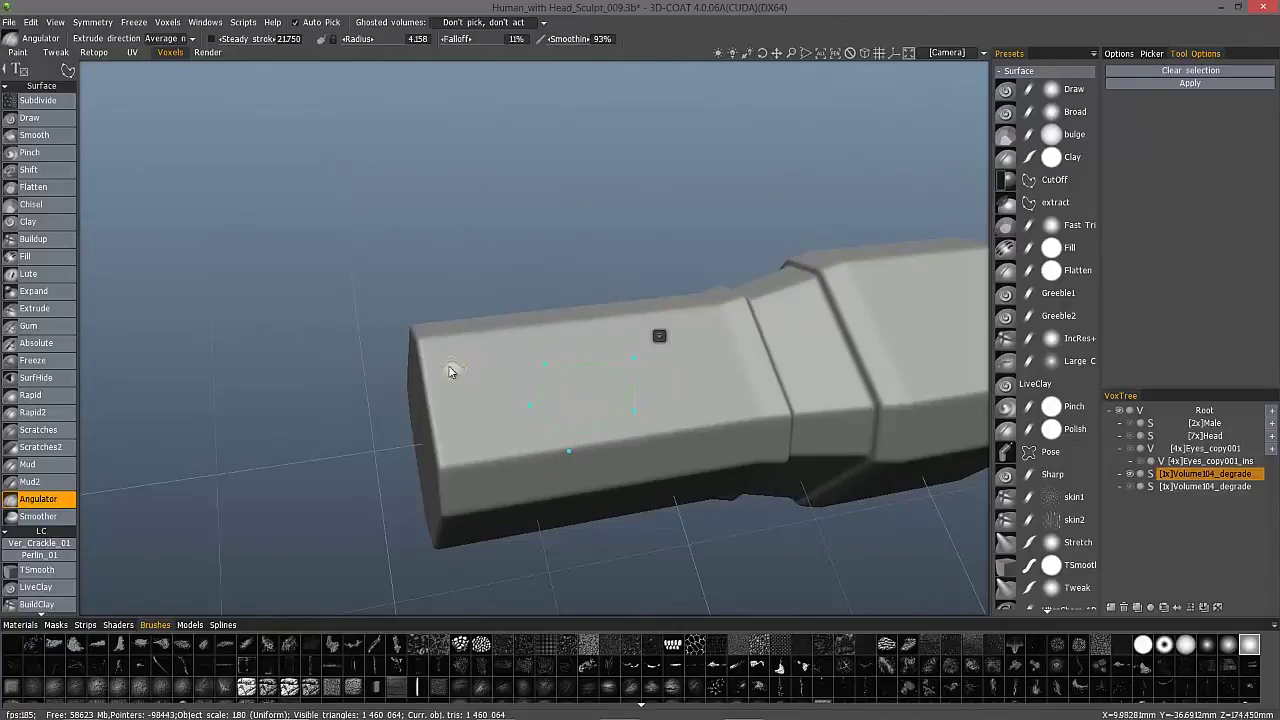
{"action": "right_click", "coordinate": [611, 232]}
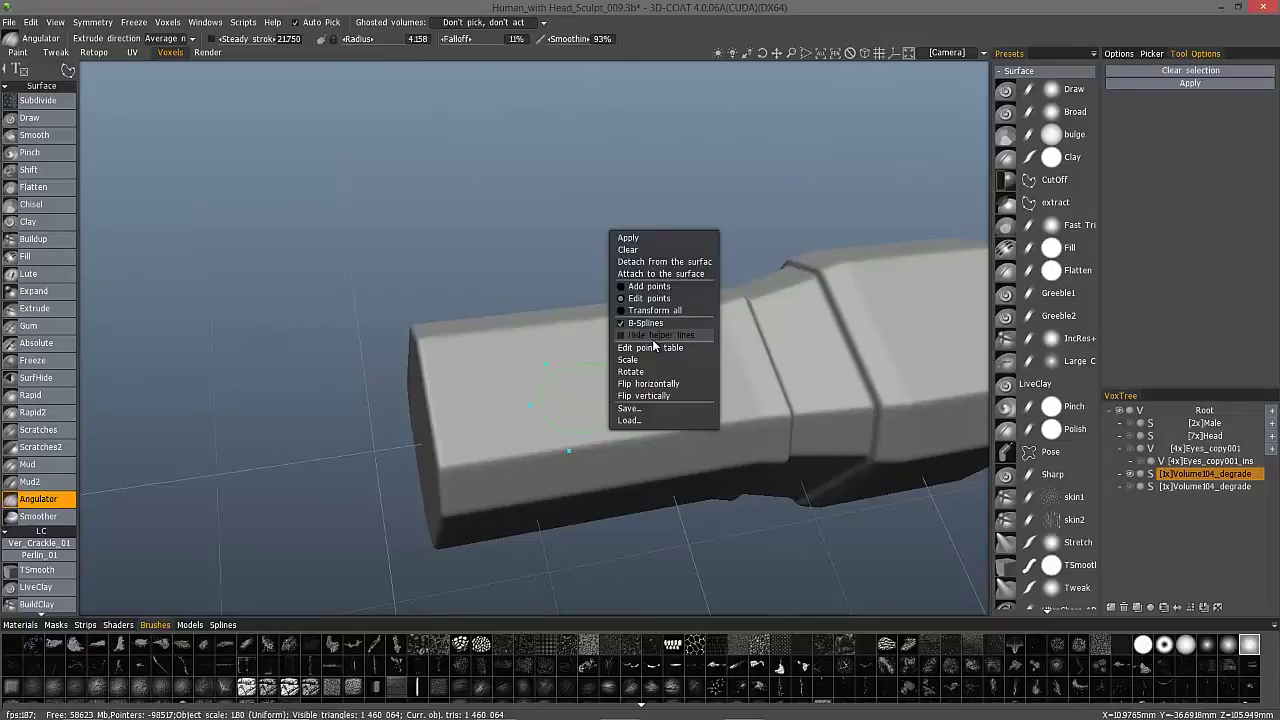
{"action": "left_click", "coordinate": [642, 238]}
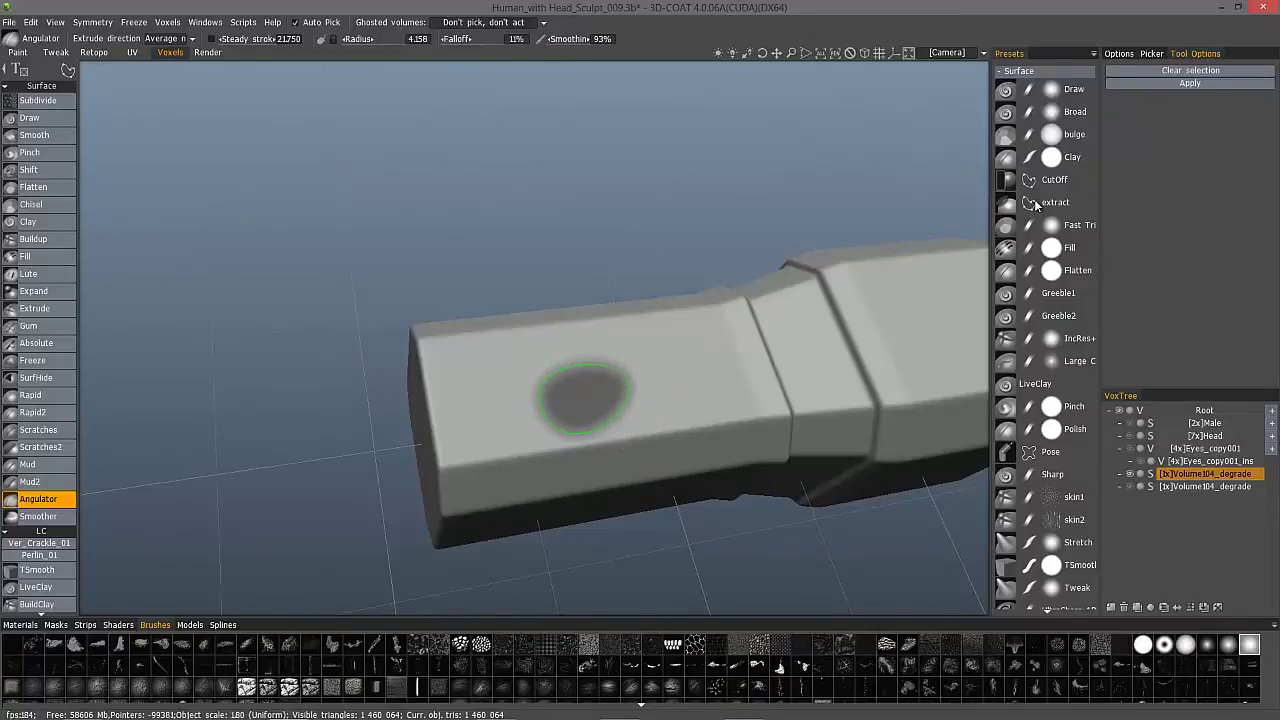
{"action": "left_click", "coordinate": [1188, 71]}
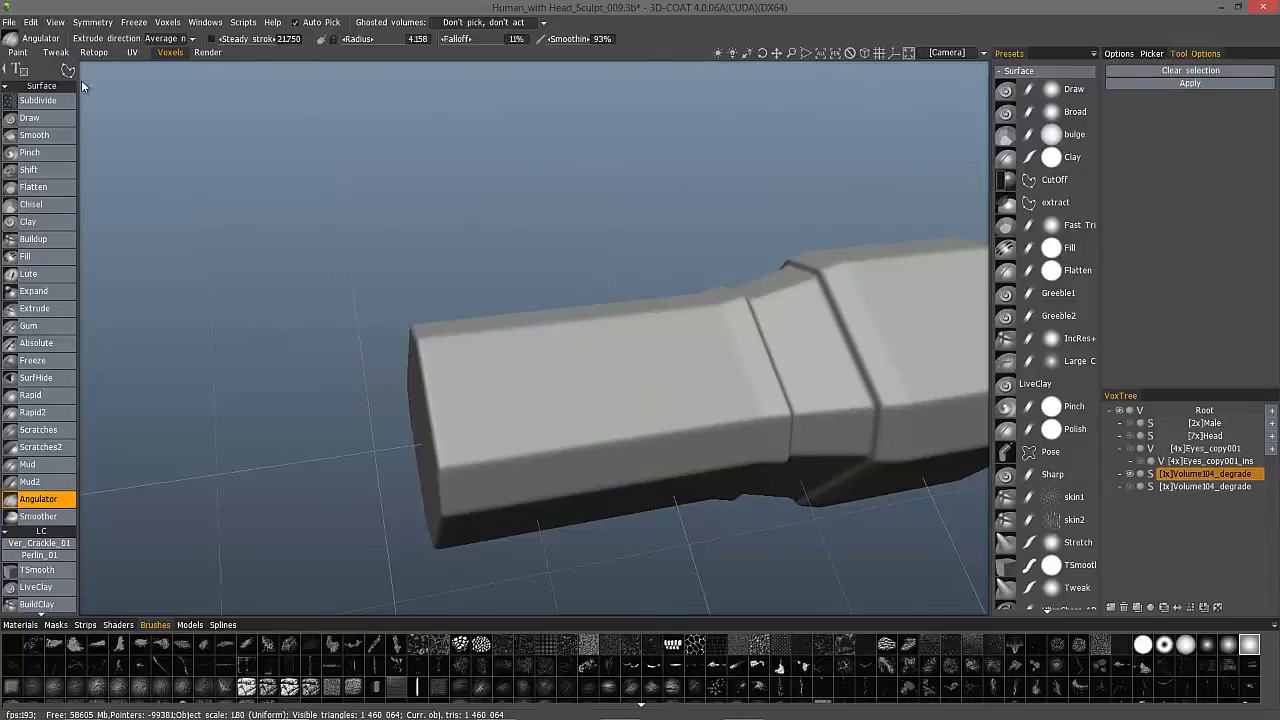
- Switch the stroke mode to the open spline and place the first four points at the end face's corners along one side
{"action": "mouse_move", "coordinate": [70, 72]}
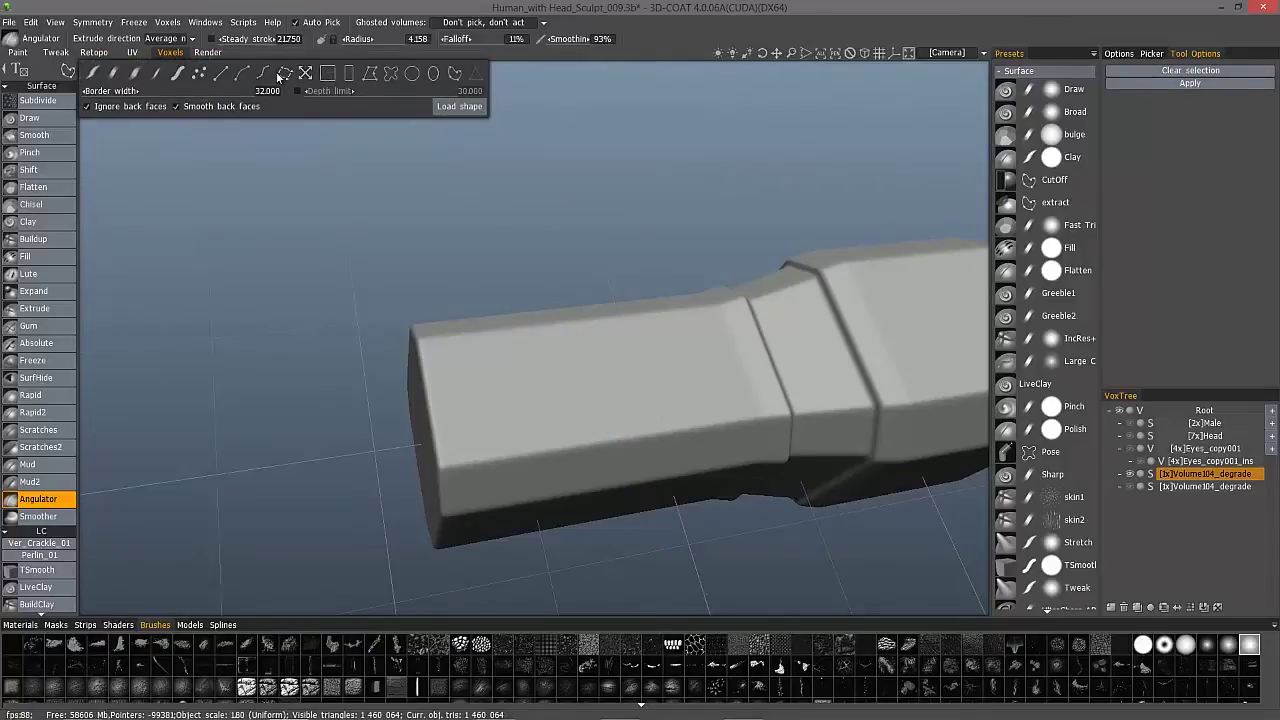
{"action": "left_click", "coordinate": [266, 76]}
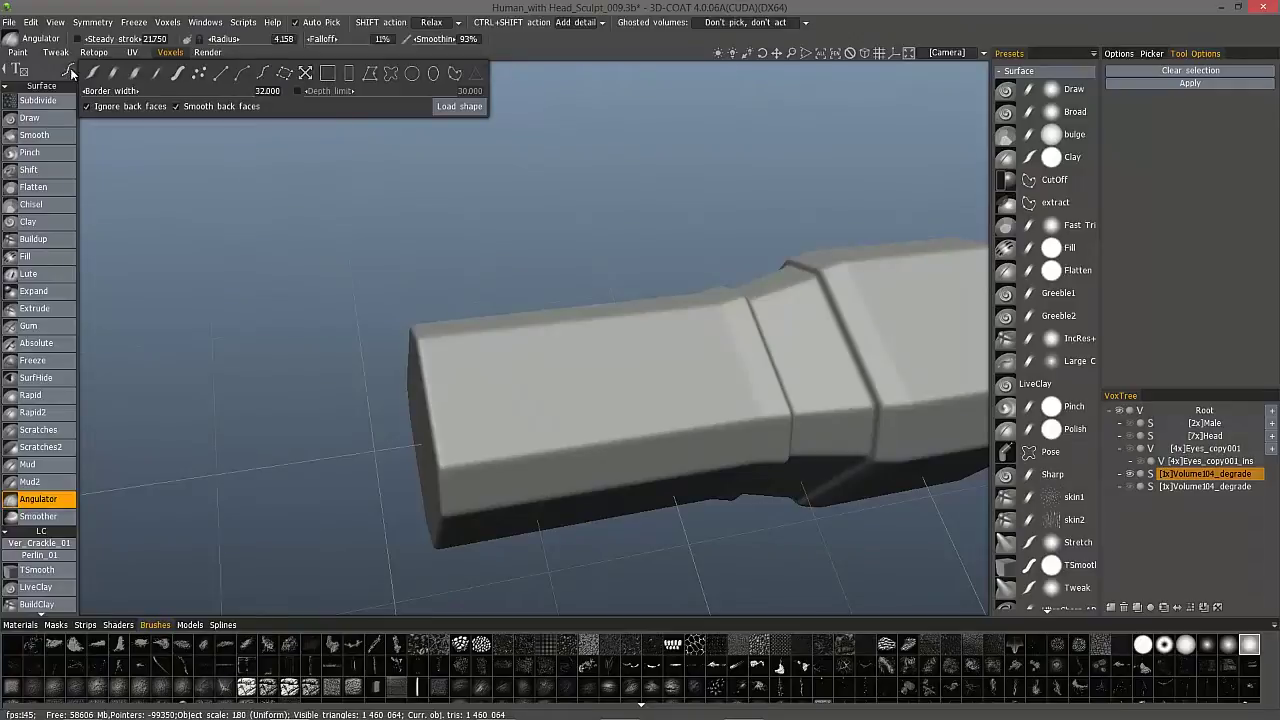
{"action": "mouse_move", "coordinate": [503, 440]}
{"action": "left_mouse_down", "text": "alt"}
{"action": "mouse_move", "coordinate": [647, 425]}
{"action": "mouse_move", "coordinate": [792, 501]}
{"action": "mouse_move", "coordinate": [683, 336]}
{"action": "mouse_move", "coordinate": [737, 335]}
{"action": "mouse_move", "coordinate": [481, 330]}
{"action": "mouse_move", "coordinate": [526, 337]}
{"action": "mouse_move", "coordinate": [557, 382]}
{"action": "mouse_move", "coordinate": [529, 330]}
{"action": "mouse_move", "coordinate": [556, 380]}
{"action": "left_mouse_up", "text": "alt"}
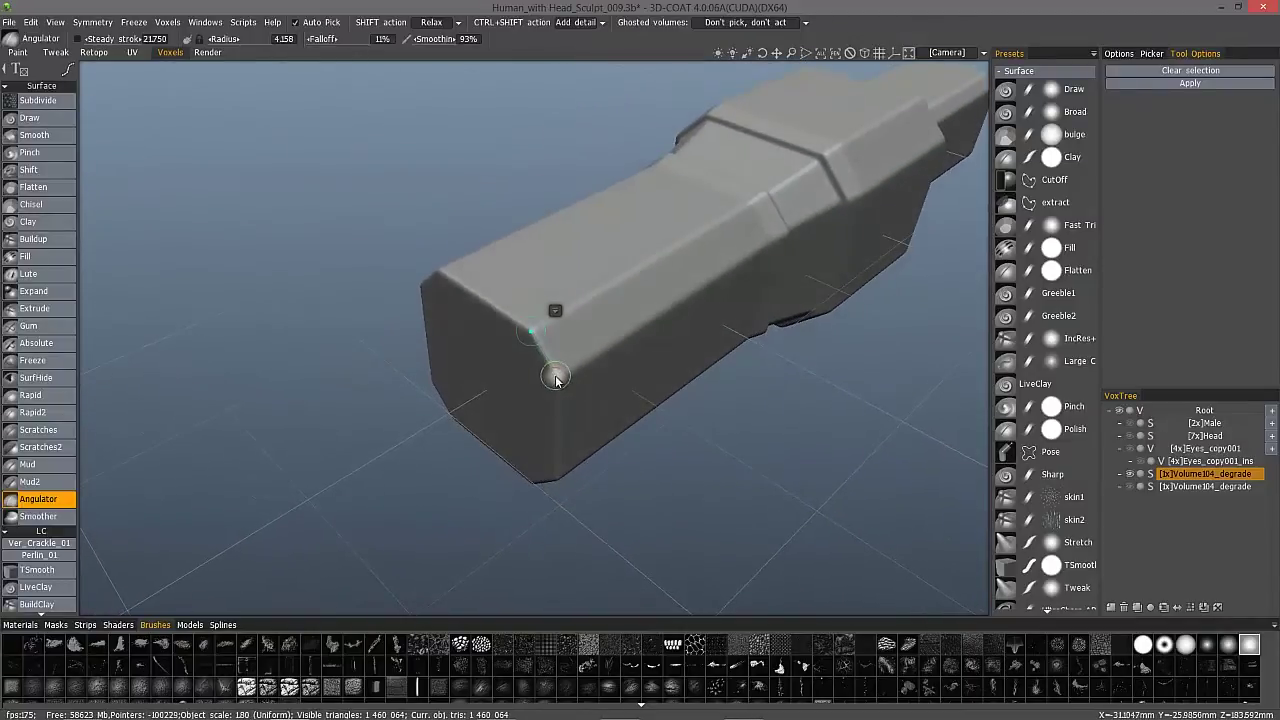
{"action": "left_click", "coordinate": [557, 377]}
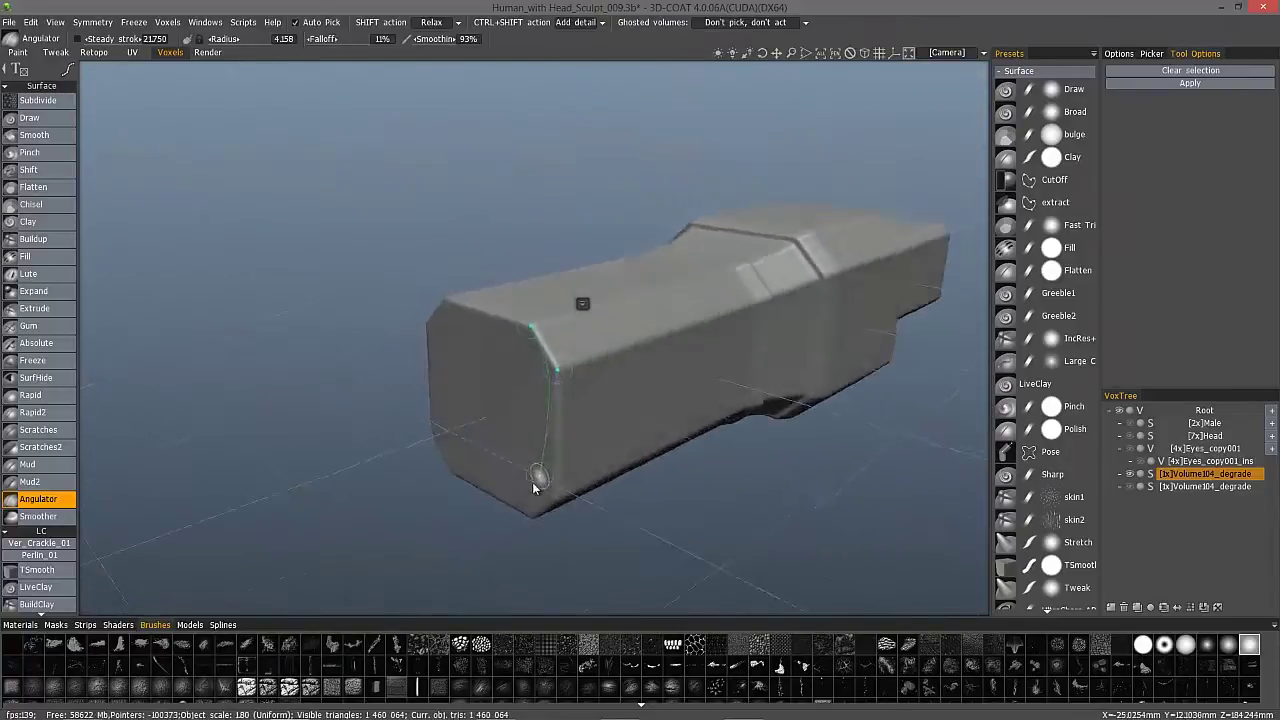
{"action": "left_click_drag", "start_coordinate": [534, 487], "coordinate": [551, 491], "text": "alt"}
{"action": "left_click", "coordinate": [556, 493]}
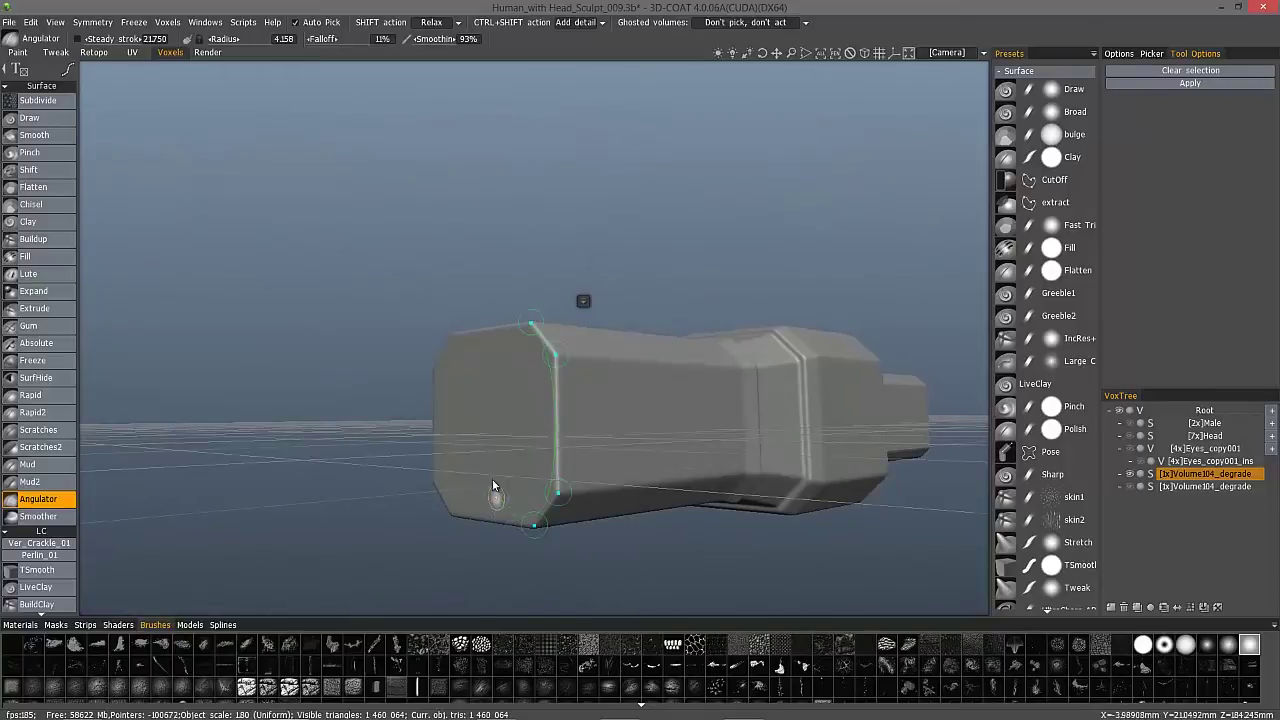
- Try a brush radius of 7.583 for the next corner point of the end face, then reduce the radius to 3.902
{"action": "left_click_drag", "start_coordinate": [493, 486], "coordinate": [432, 521], "text": "alt"}
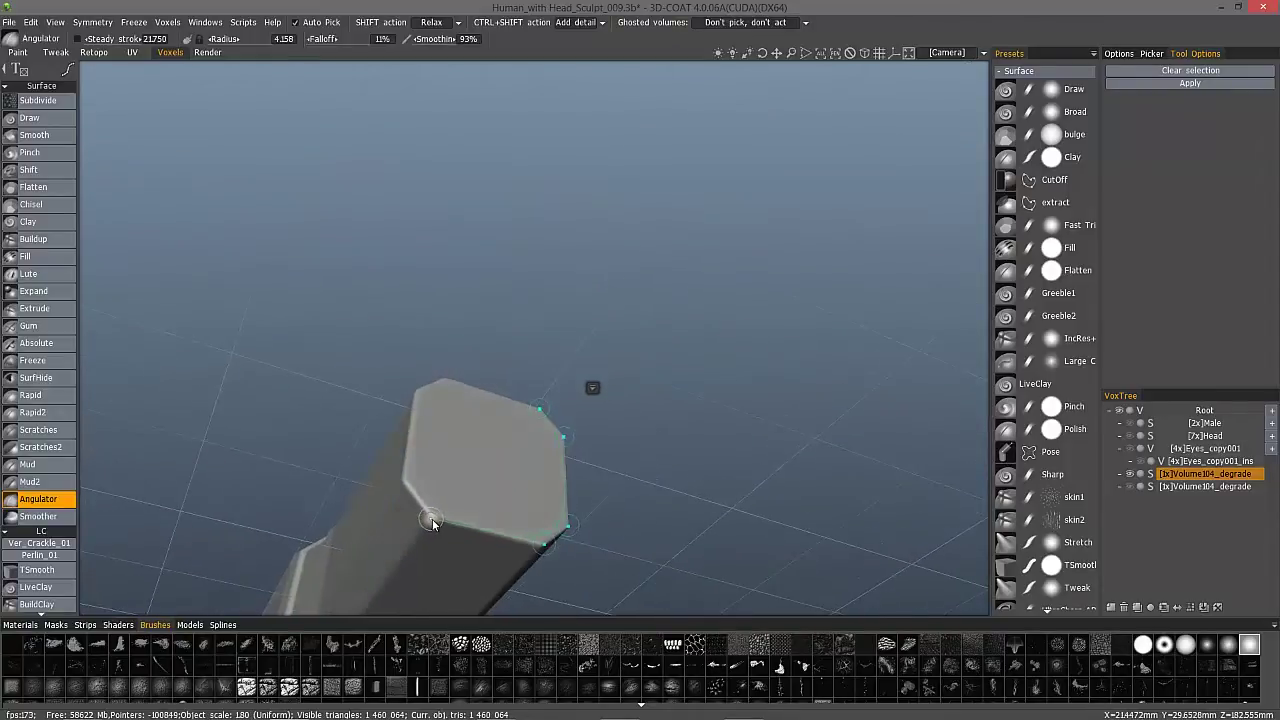
{"action": "scroll", "coordinate": [436, 521], "scroll_direction": "up", "scroll_amount": 6}
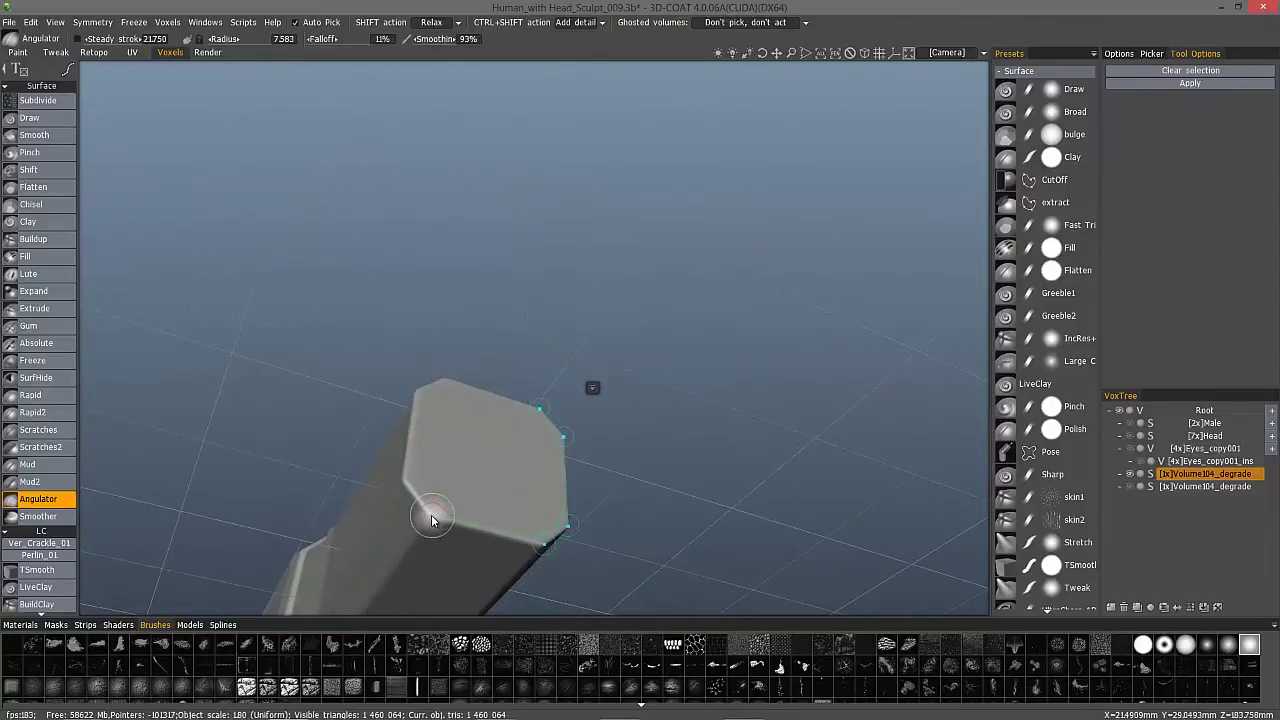
{"action": "left_click", "coordinate": [429, 520]}
{"action": "left_click_drag", "start_coordinate": [446, 533], "coordinate": [424, 555], "text": "alt"}
{"action": "left_click_drag", "start_coordinate": [311, 446], "coordinate": [301, 422]}
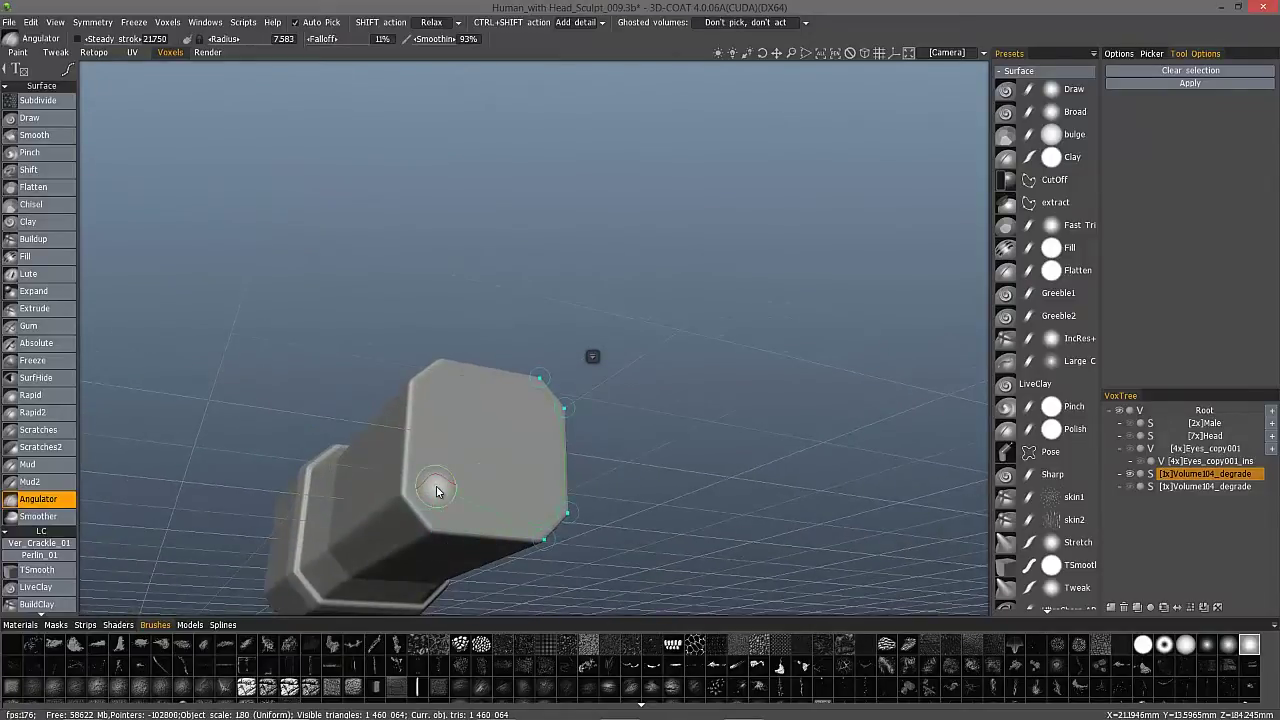
{"action": "right_click_drag", "start_coordinate": [431, 528], "coordinate": [419, 538]}
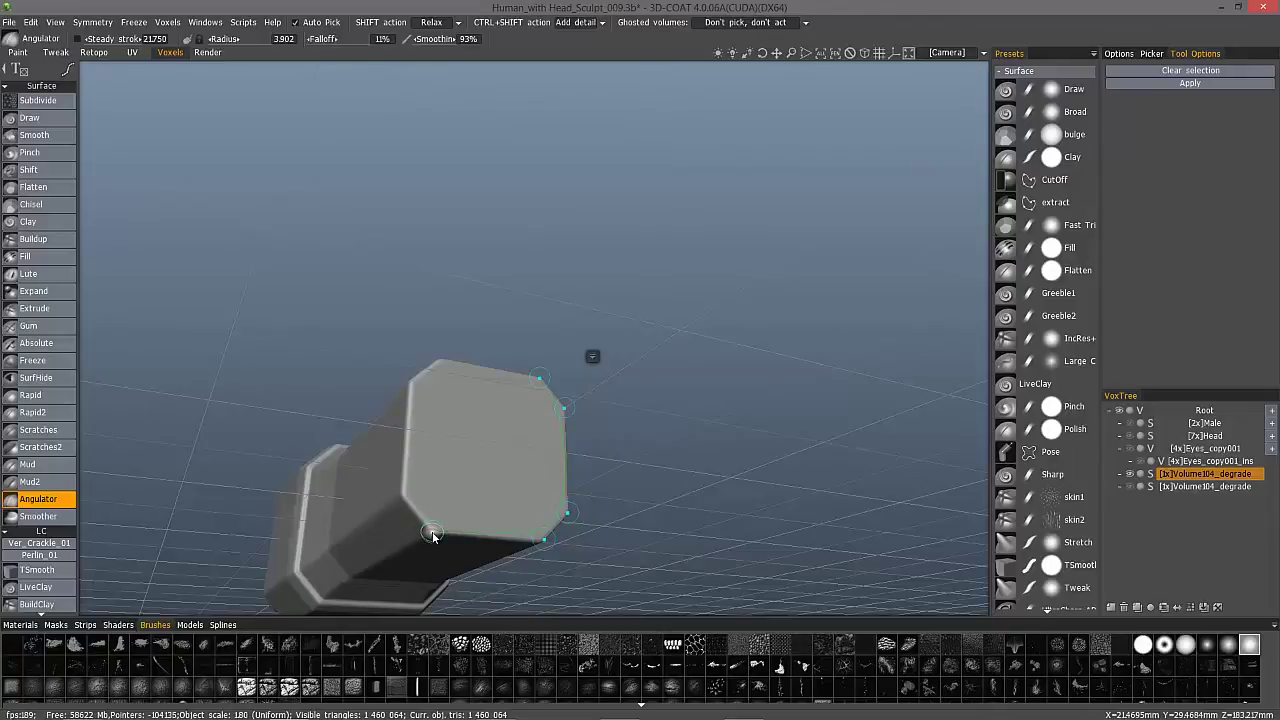
- Place the remaining spline points at the end face's other beveled corners
{"action": "left_click", "coordinate": [432, 533]}
{"action": "left_click_drag", "start_coordinate": [432, 533], "coordinate": [528, 332], "text": "alt"}
{"action": "left_click", "coordinate": [408, 496]}
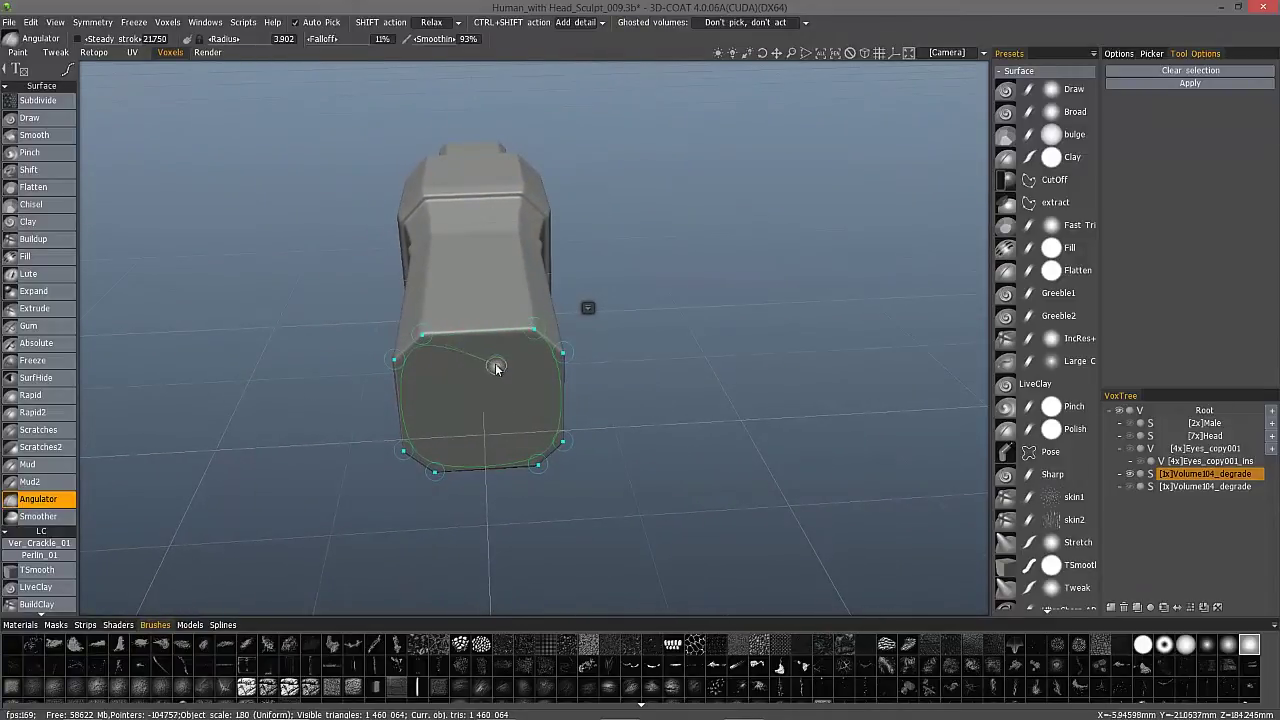
- Turn on Closed spline for the end-face outline and inspect how the curve follows the beveled corners
{"action": "left_click", "coordinate": [588, 308]}
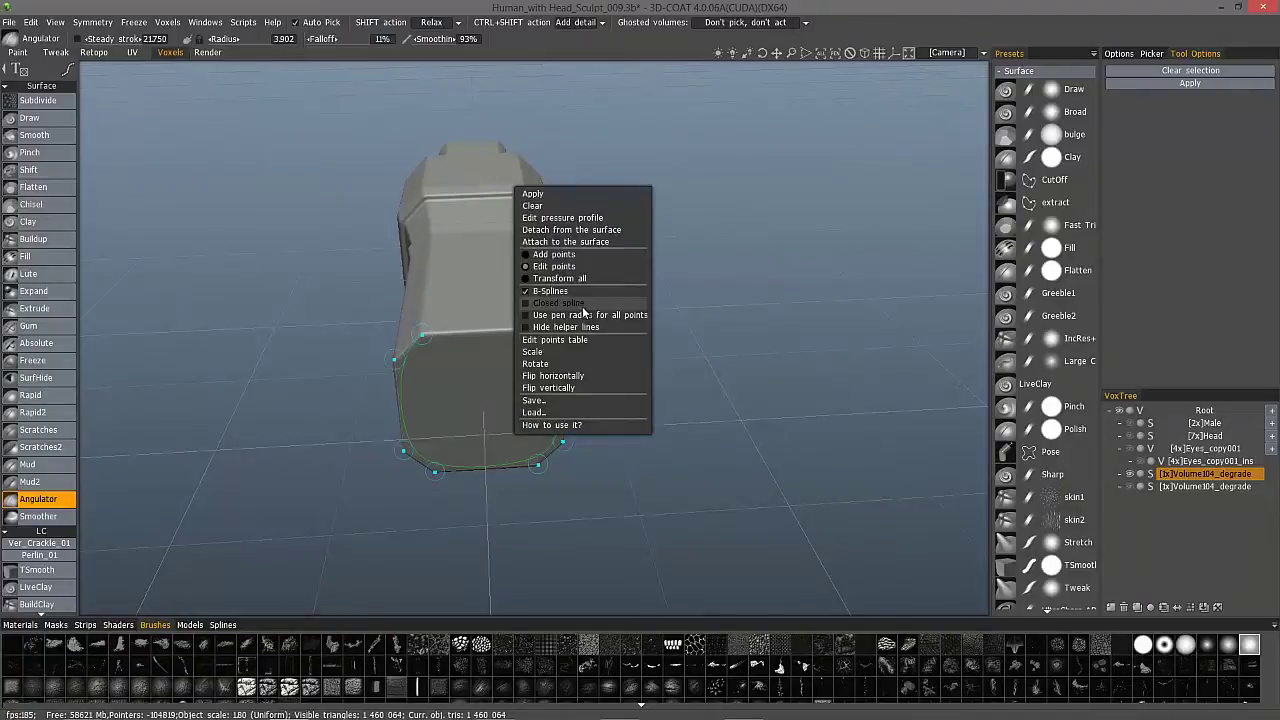
{"action": "left_click", "coordinate": [558, 303]}
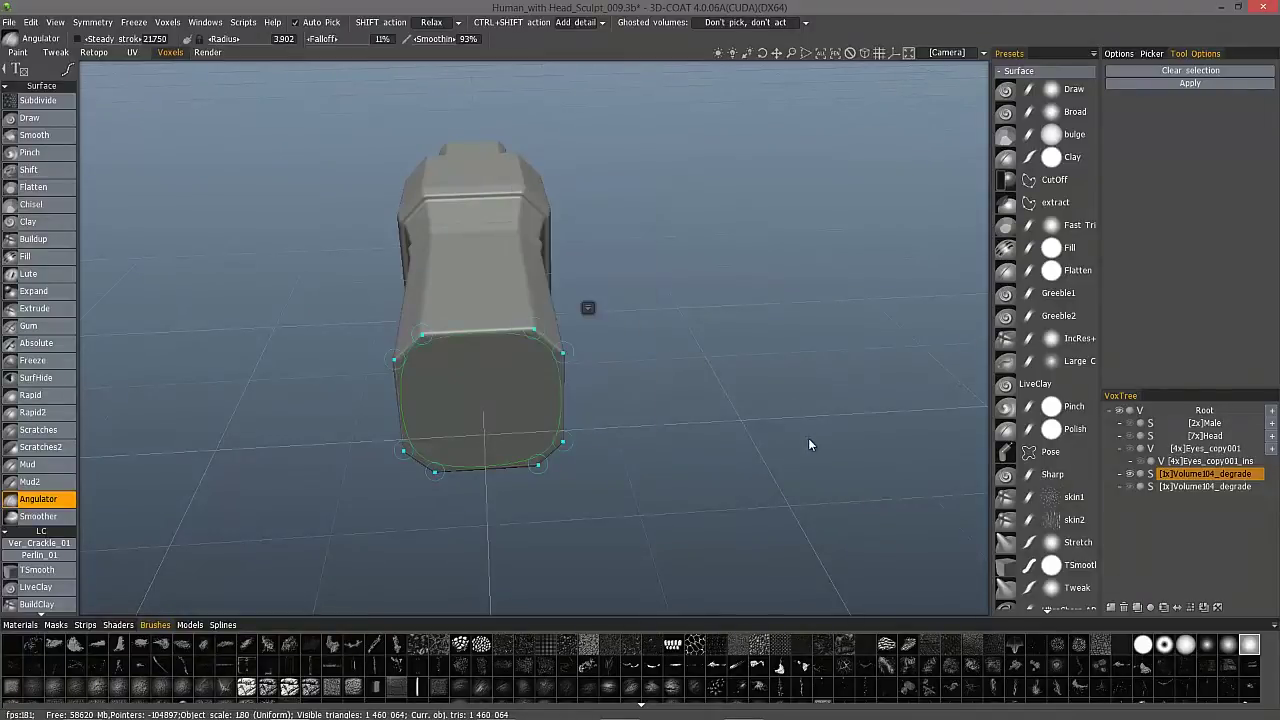
{"action": "mouse_move", "coordinate": [785, 440]}
{"action": "left_mouse_down", "text": "alt"}
{"action": "mouse_move", "coordinate": [786, 420]}
{"action": "mouse_move", "coordinate": [486, 246]}
{"action": "mouse_move", "coordinate": [414, 366]}
{"action": "mouse_move", "coordinate": [331, 345]}
{"action": "mouse_move", "coordinate": [488, 306]}
{"action": "left_mouse_up", "text": "alt"}
{"action": "left_click_drag", "start_coordinate": [526, 357], "coordinate": [500, 272], "text": "alt"}
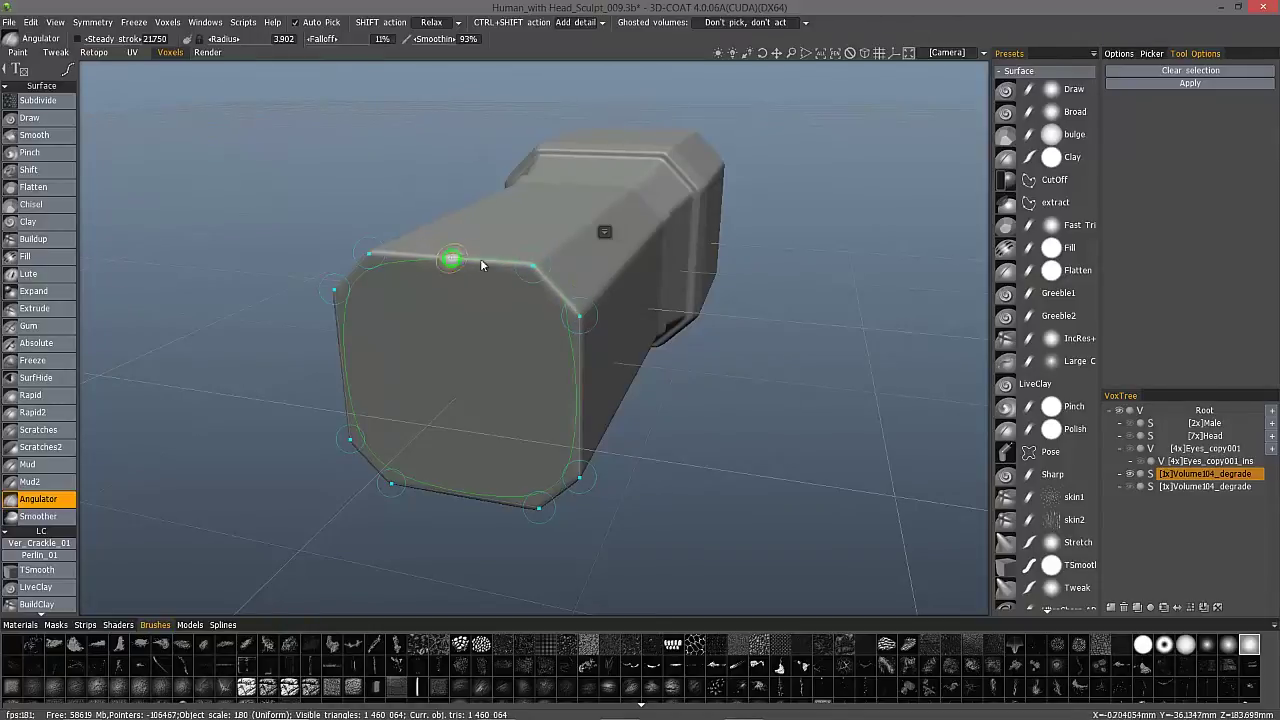
{"action": "left_click_drag", "start_coordinate": [440, 220], "coordinate": [441, 236], "text": "alt"}
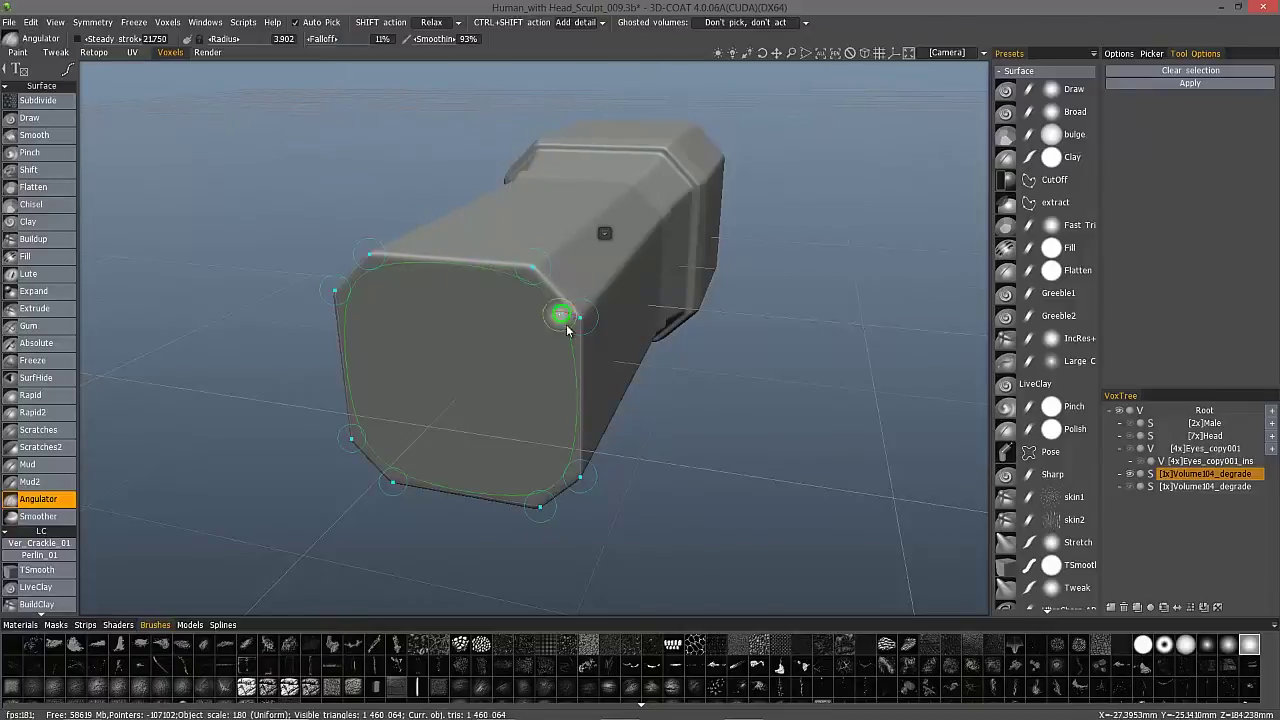
- Mark all eight spline points as hard in the points table and accept the change
{"action": "right_click", "coordinate": [606, 237]}
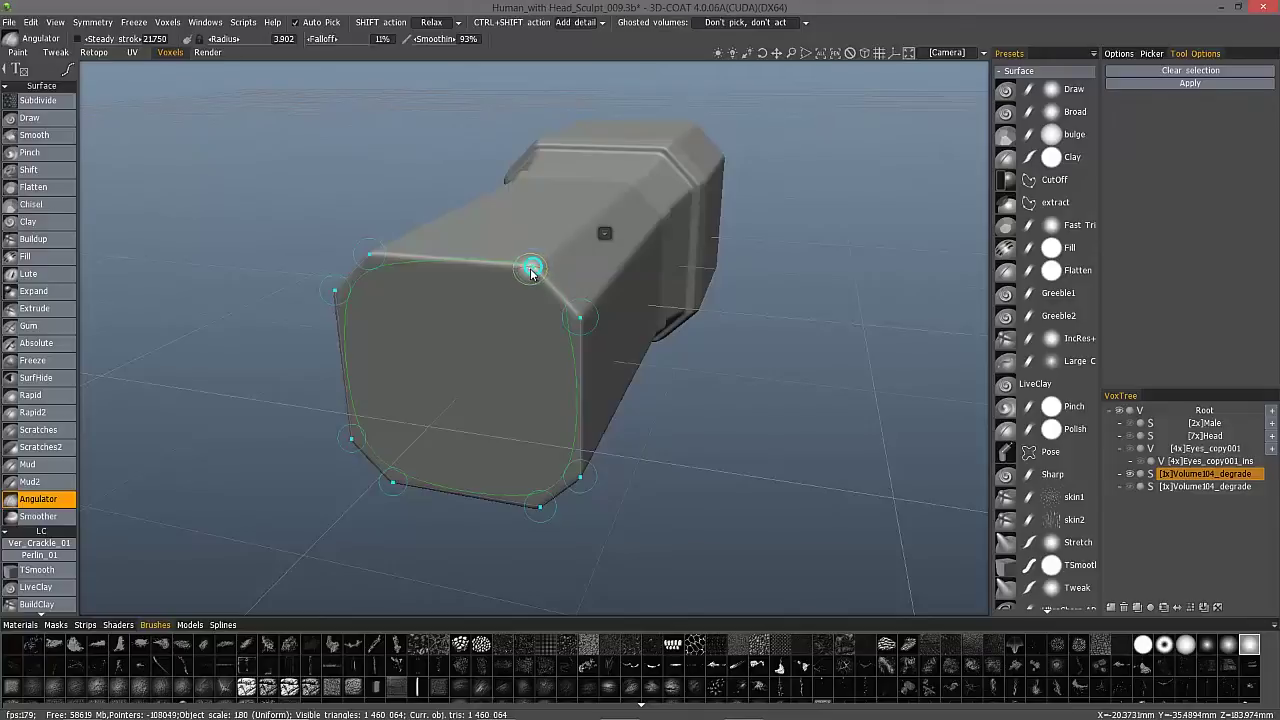
{"action": "mouse_move", "coordinate": [520, 268]}
{"action": "left_mouse_down"}
{"action": "mouse_move", "coordinate": [423, 266]}
{"action": "mouse_move", "coordinate": [530, 276]}
{"action": "left_mouse_up"}
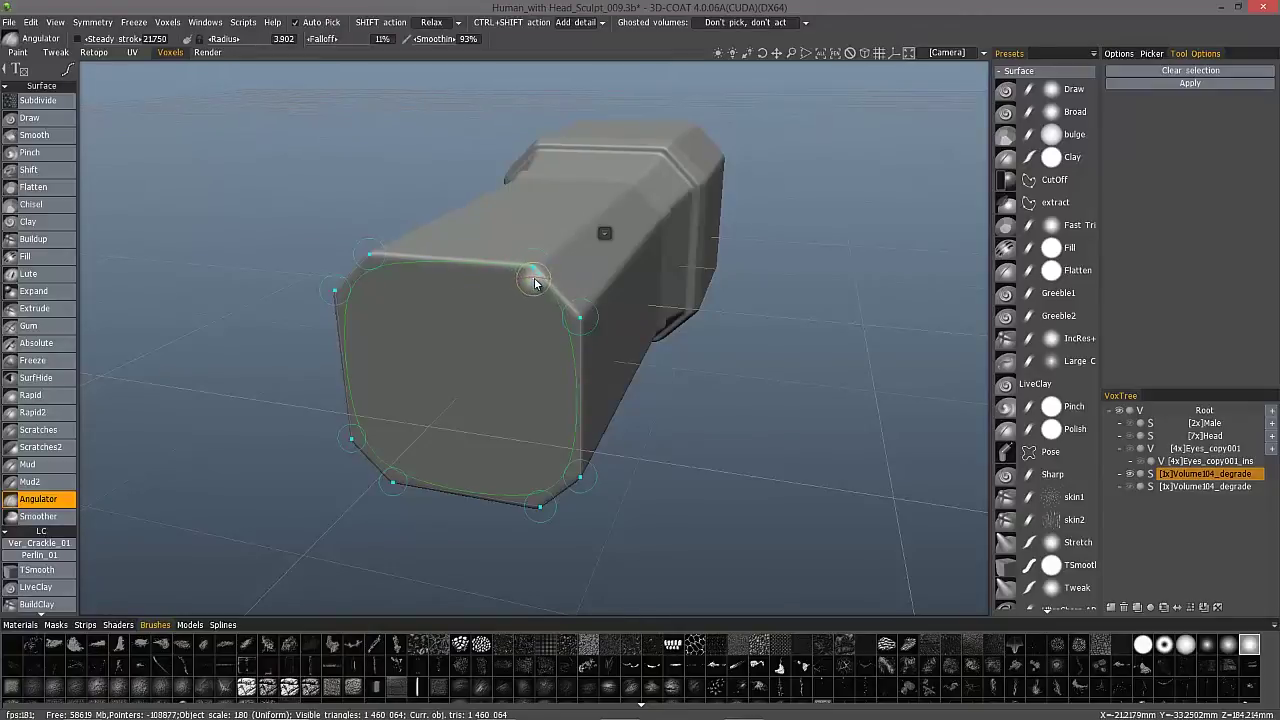
{"action": "right_click", "coordinate": [604, 238]}
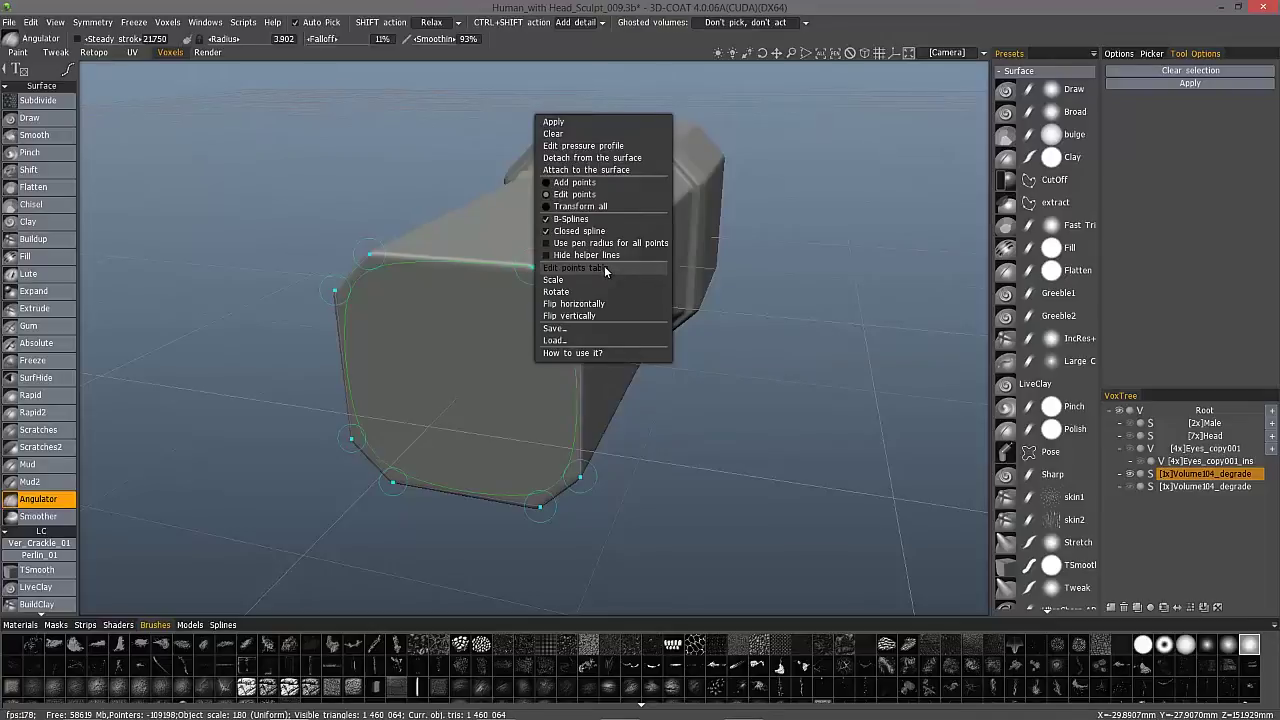
{"action": "left_click", "coordinate": [602, 268]}
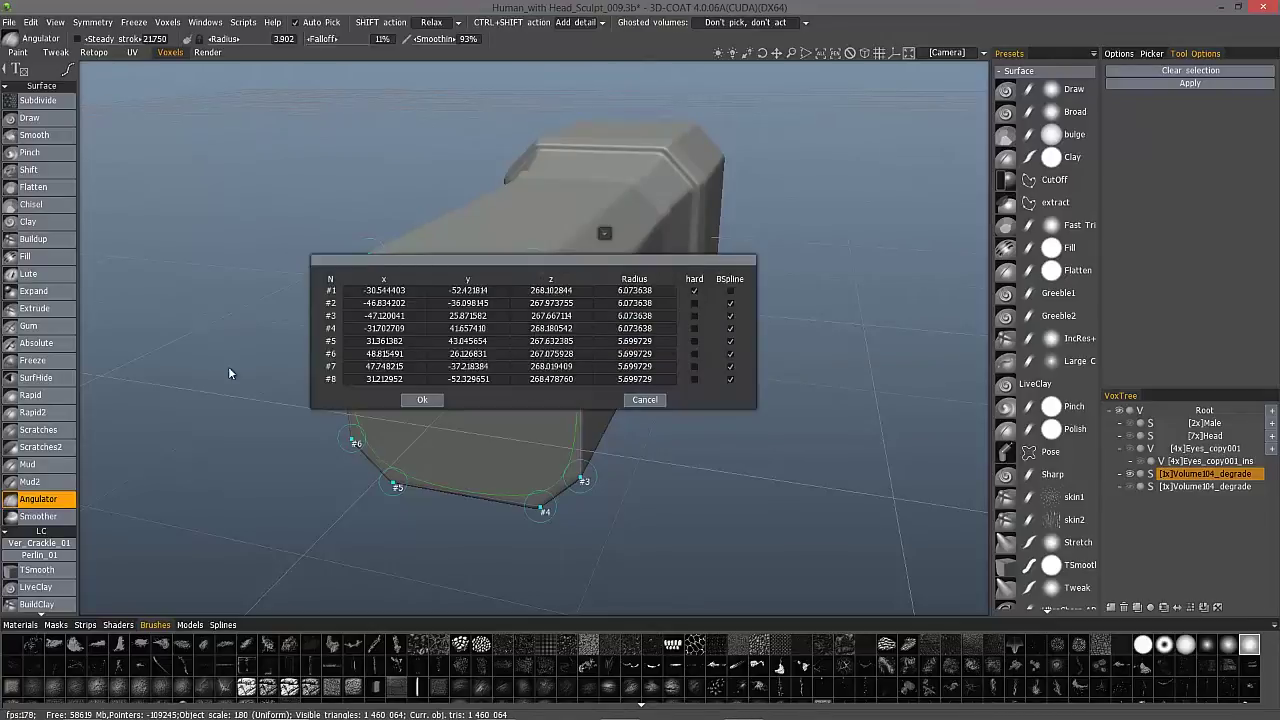
{"action": "left_click_drag", "start_coordinate": [585, 261], "coordinate": [937, 383]}
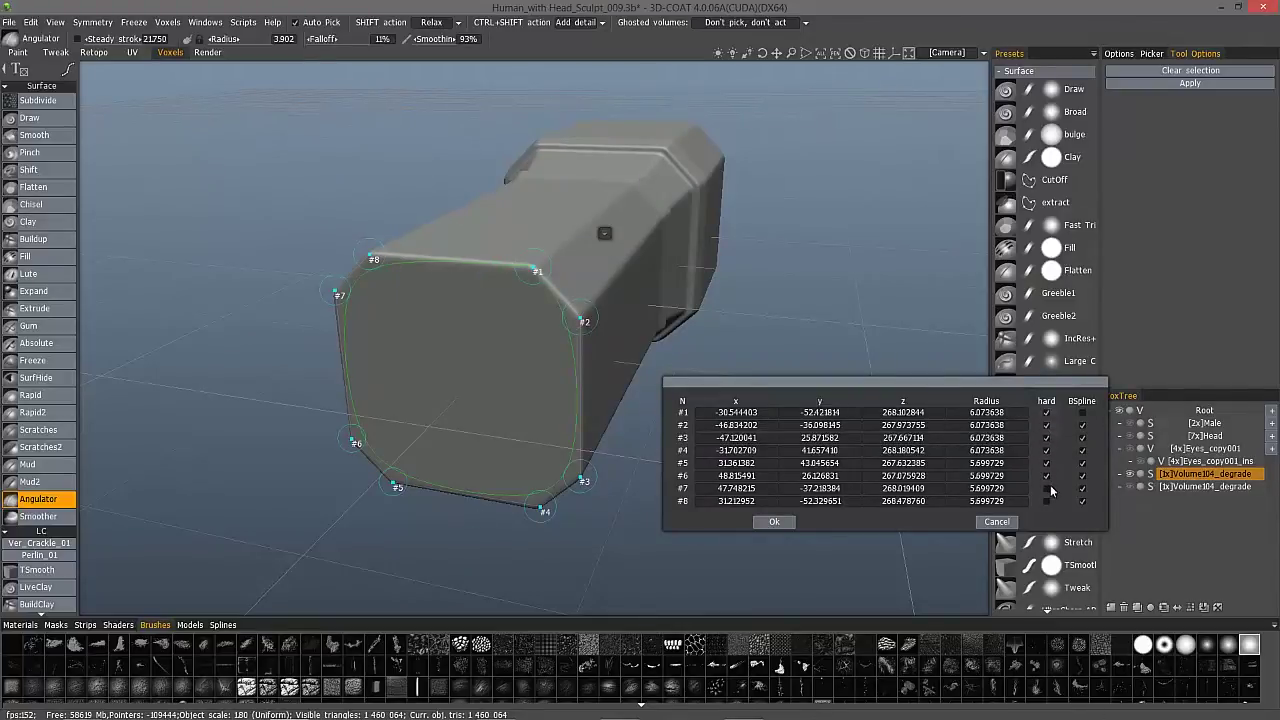
{"action": "left_click", "coordinate": [774, 521]}
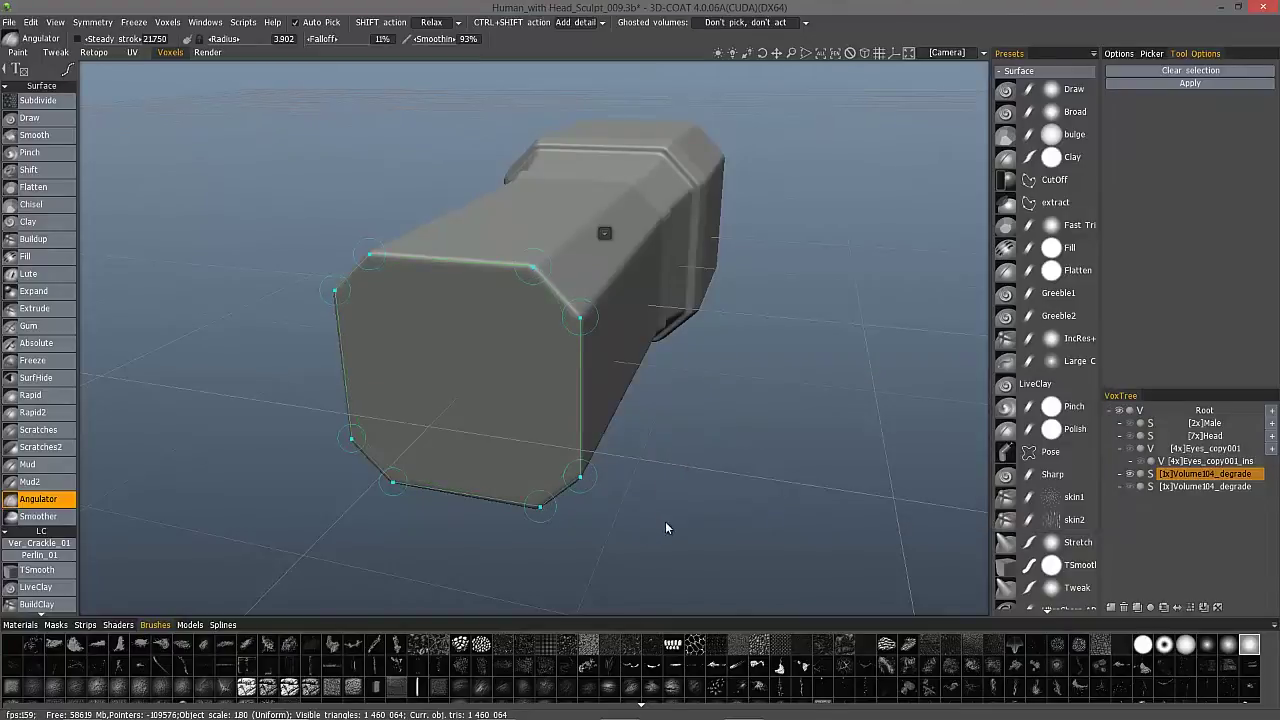
- Try applying the Angulator along the closed hard-cornered spline around the end face with Steady stroke off
{"action": "left_click_drag", "start_coordinate": [677, 529], "coordinate": [613, 270]}
{"action": "right_click", "coordinate": [514, 228]}
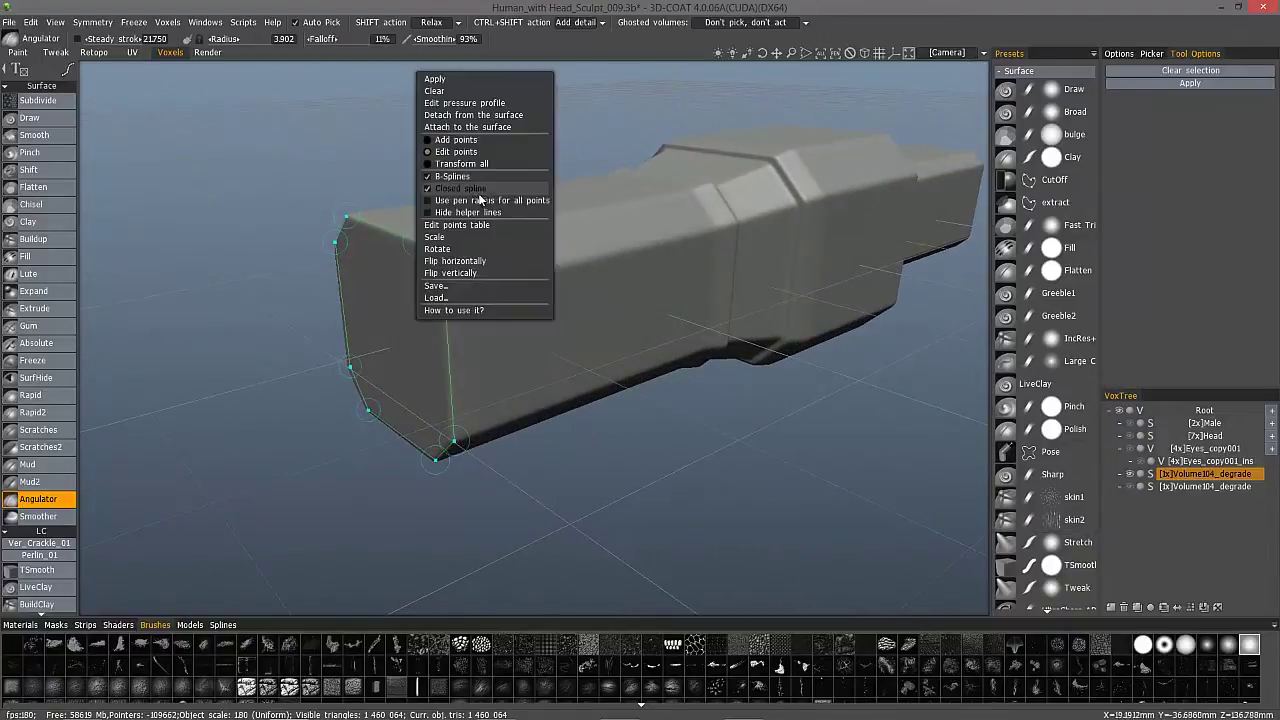
{"action": "left_click", "coordinate": [476, 80]}
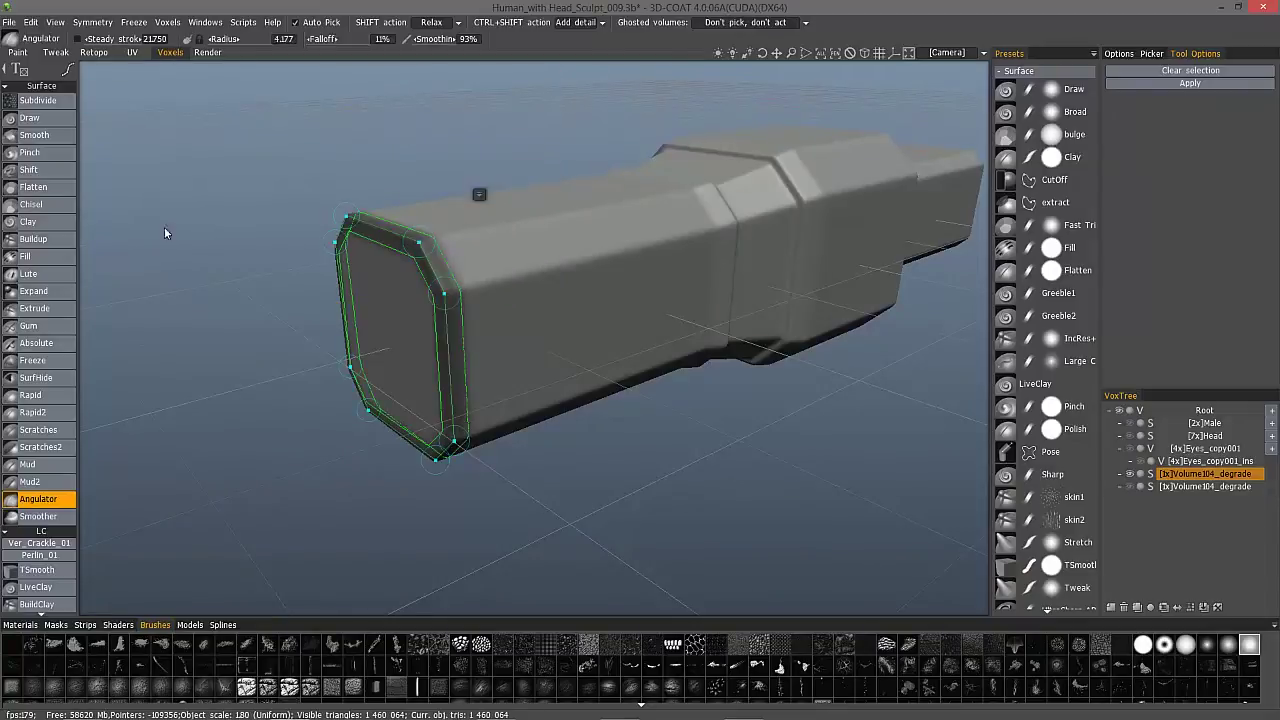
{"action": "left_click_drag", "start_coordinate": [164, 227], "coordinate": [529, 337]}
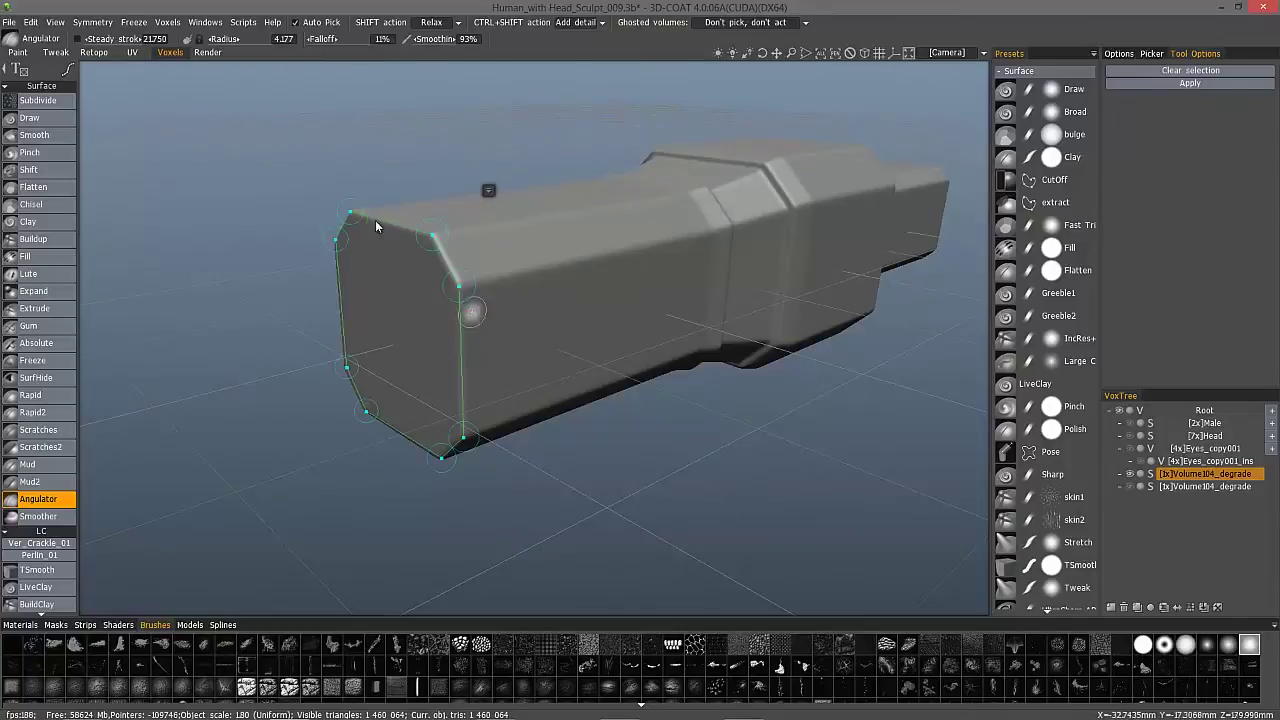
- Try applying the end-face spline with Steady stroke on and inspect how the selection band follows the corners
{"action": "right_click", "coordinate": [468, 198]}
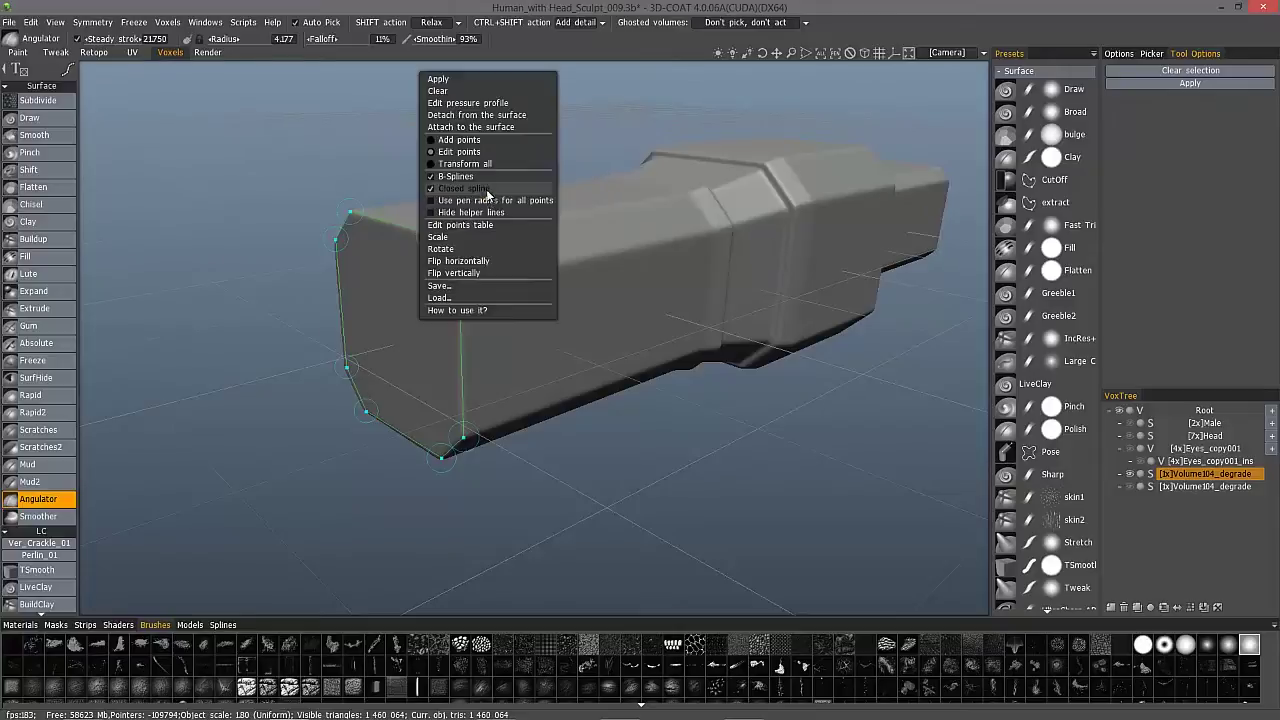
{"action": "left_click", "coordinate": [465, 79]}
{"action": "left_click_drag", "start_coordinate": [184, 207], "coordinate": [316, 200]}
{"action": "mouse_move", "coordinate": [80, 39]}
{"action": "left_mouse_down"}
{"action": "mouse_move", "coordinate": [105, 57]}
{"action": "mouse_move", "coordinate": [76, 42]}
{"action": "left_mouse_up"}
{"action": "left_click_drag", "start_coordinate": [233, 193], "coordinate": [487, 289]}
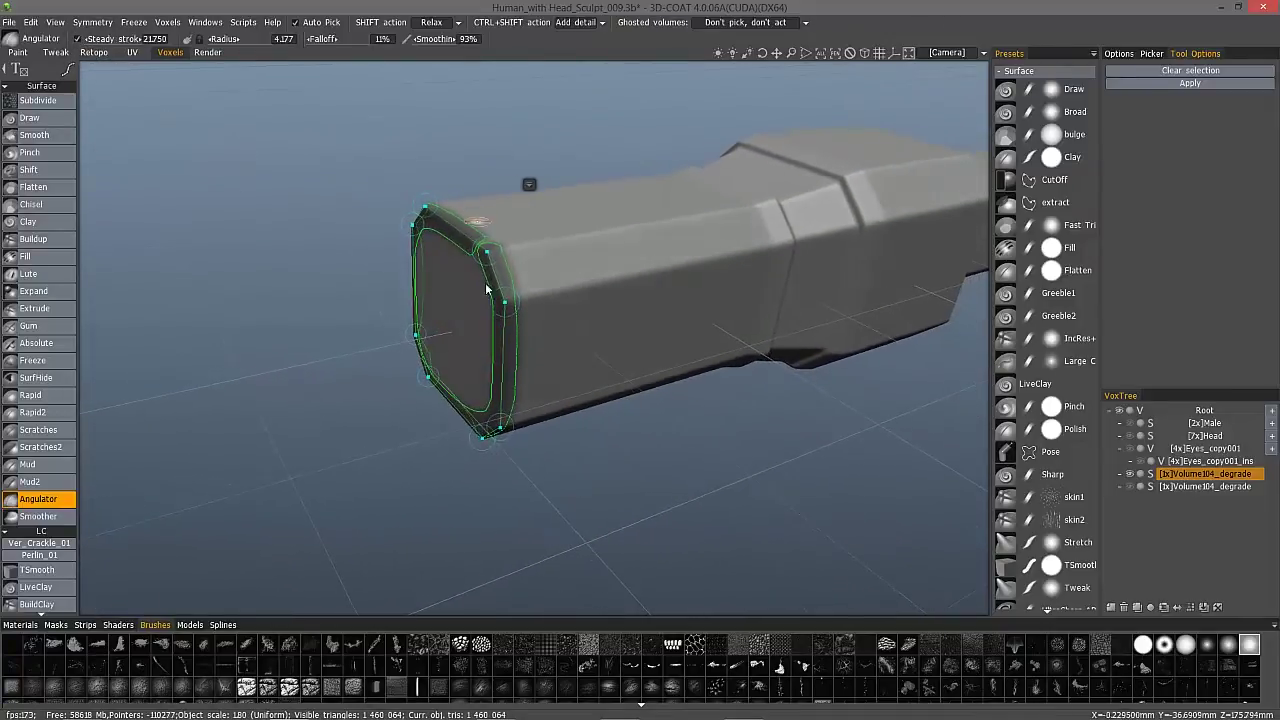
{"action": "left_click_drag", "start_coordinate": [160, 115], "coordinate": [96, 55]}
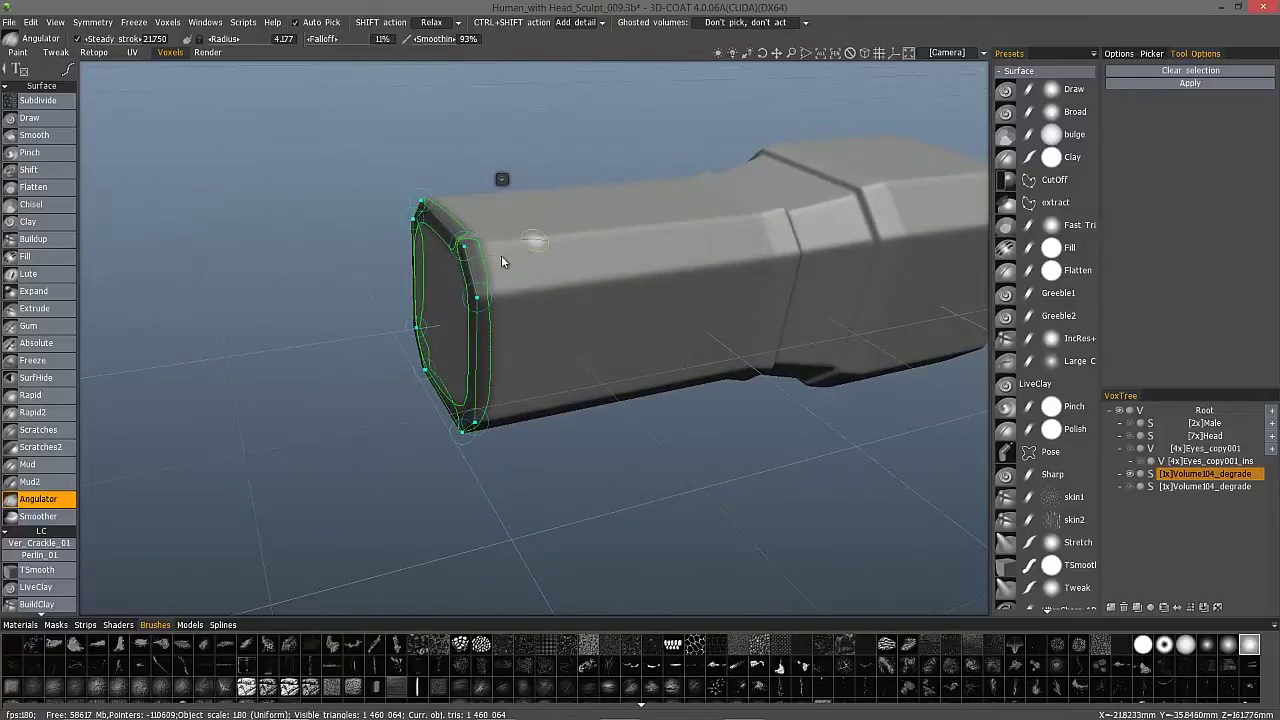
{"action": "left_click_drag", "start_coordinate": [150, 96], "coordinate": [75, 54]}
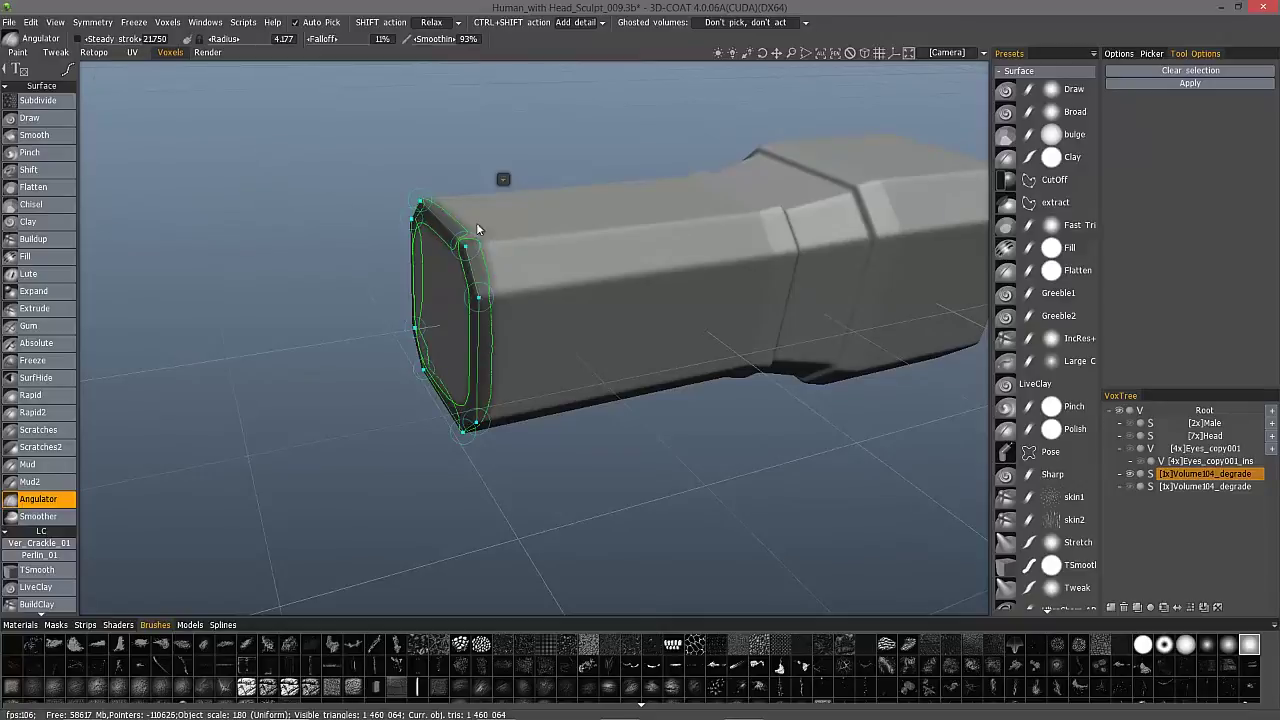
{"action": "left_click_drag", "start_coordinate": [476, 229], "coordinate": [571, 371]}
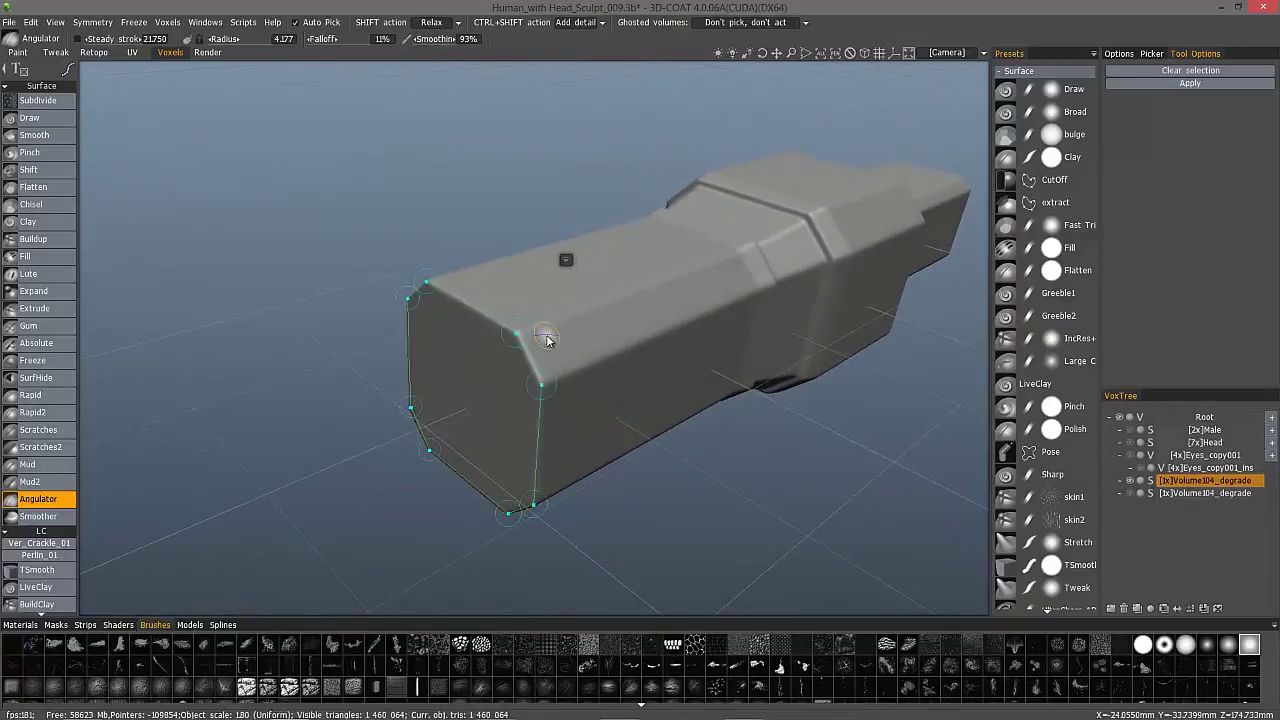
- Apply the closed spline around the end face with Steady stroke off, then remove its control points and keep the selection band
{"action": "right_click", "coordinate": [495, 142]}
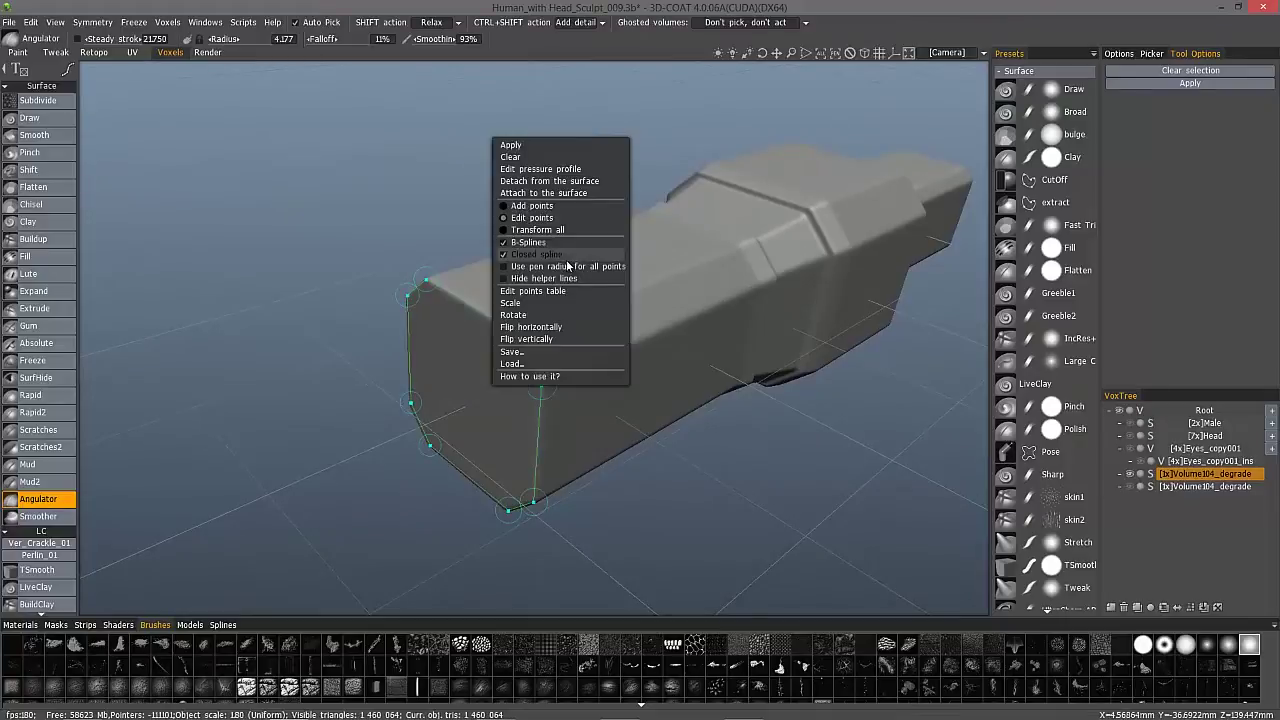
{"action": "left_click", "coordinate": [560, 145]}
{"action": "left_click_drag", "start_coordinate": [211, 238], "coordinate": [378, 353]}
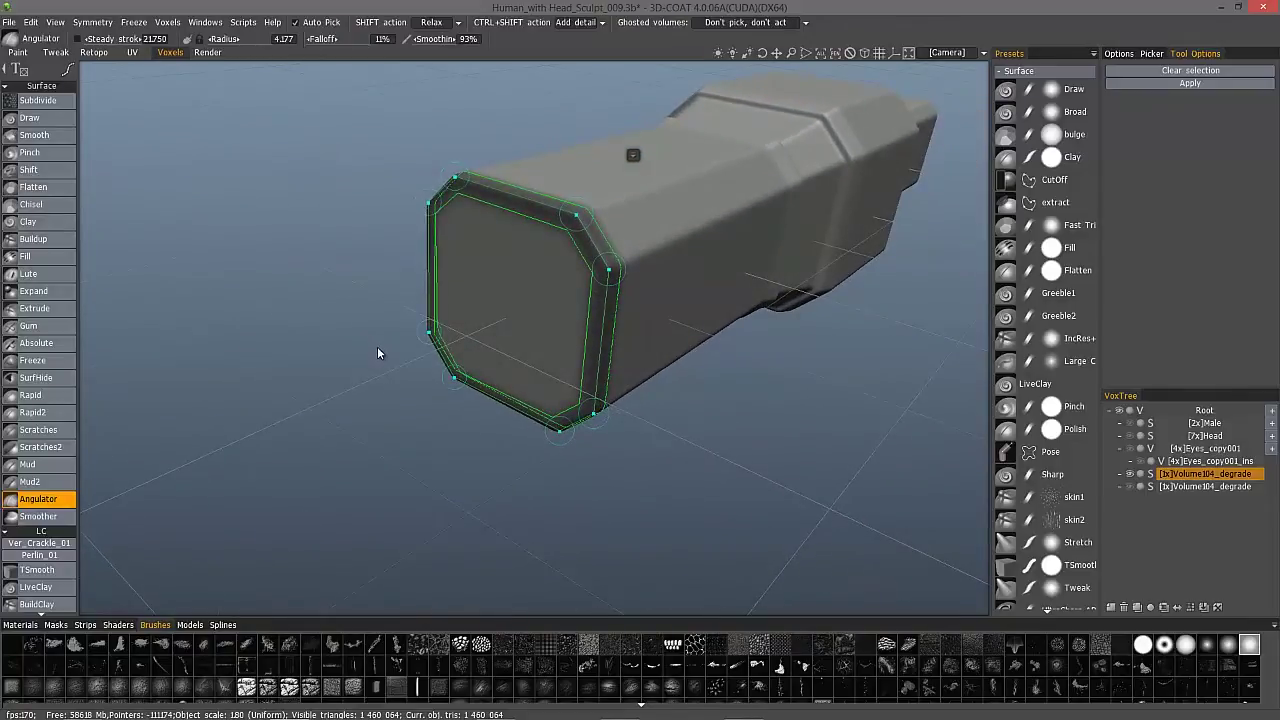
{"action": "key", "text": "Escape"}
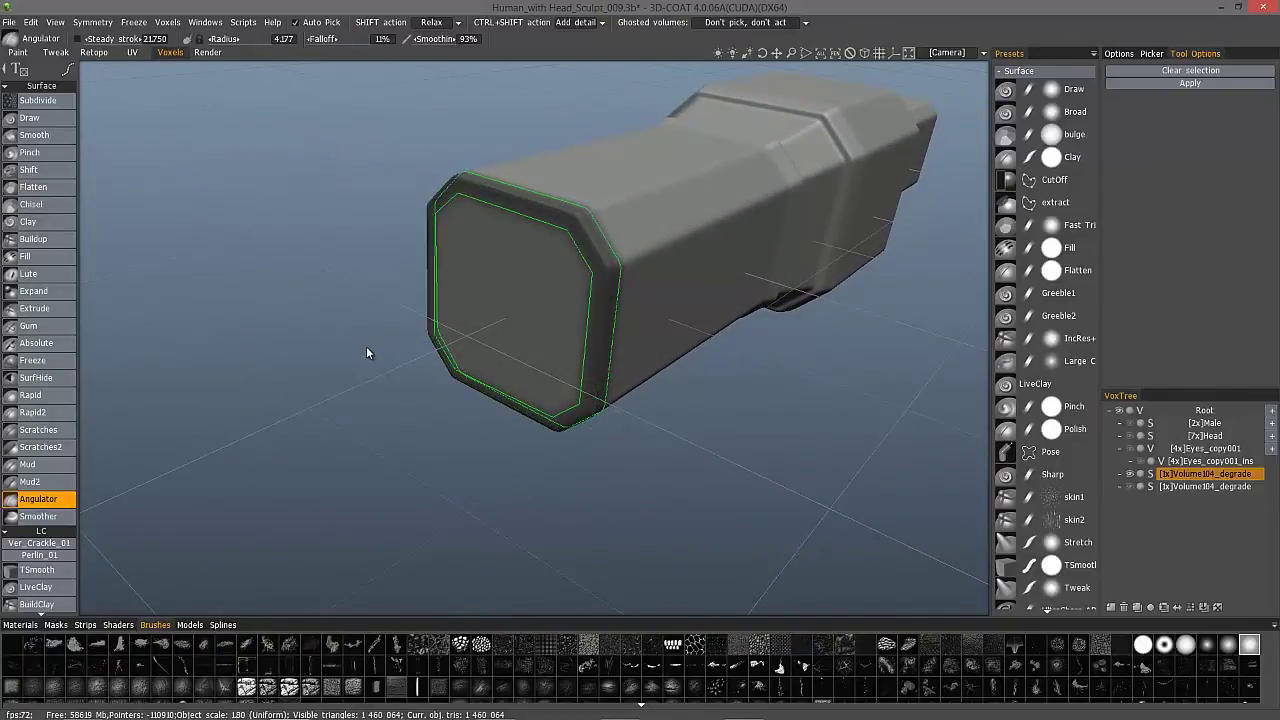
- Apply the Angulator to the selected band around the end face and inspect the beveled edges
{"action": "left_click_drag", "start_coordinate": [450, 339], "coordinate": [574, 214], "text": "alt"}
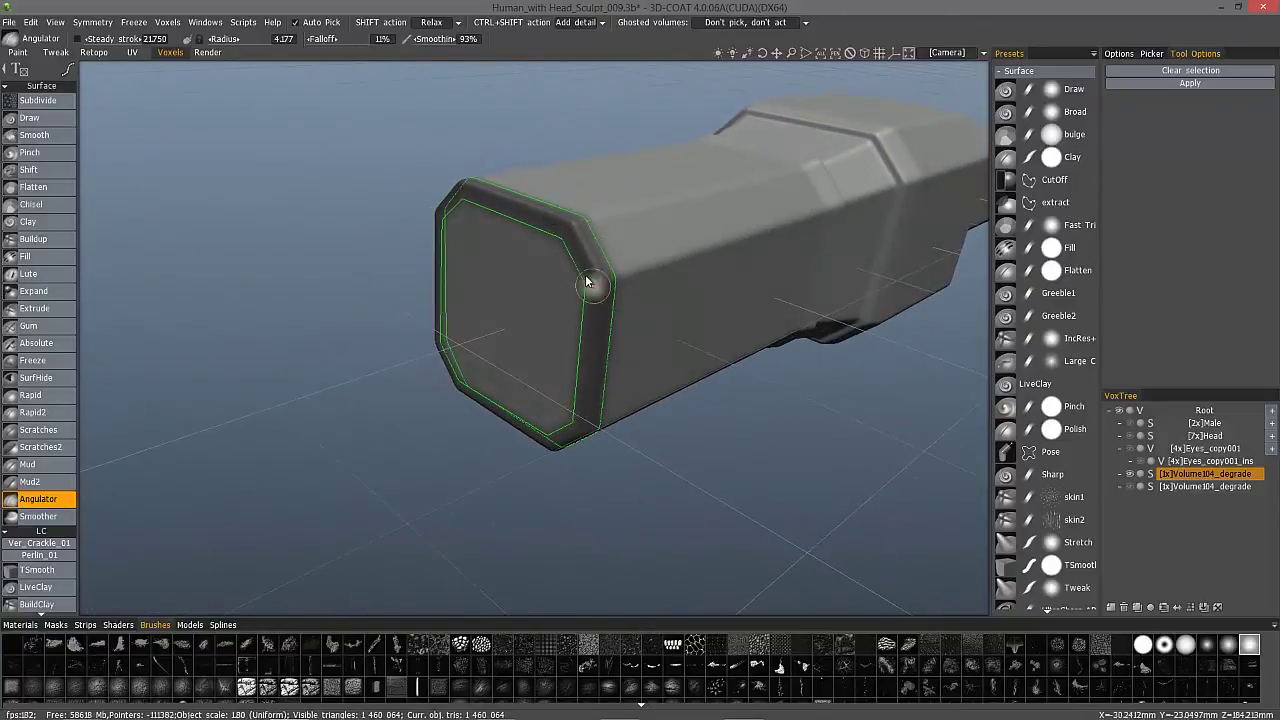
{"action": "left_click_drag", "start_coordinate": [586, 280], "coordinate": [640, 225]}
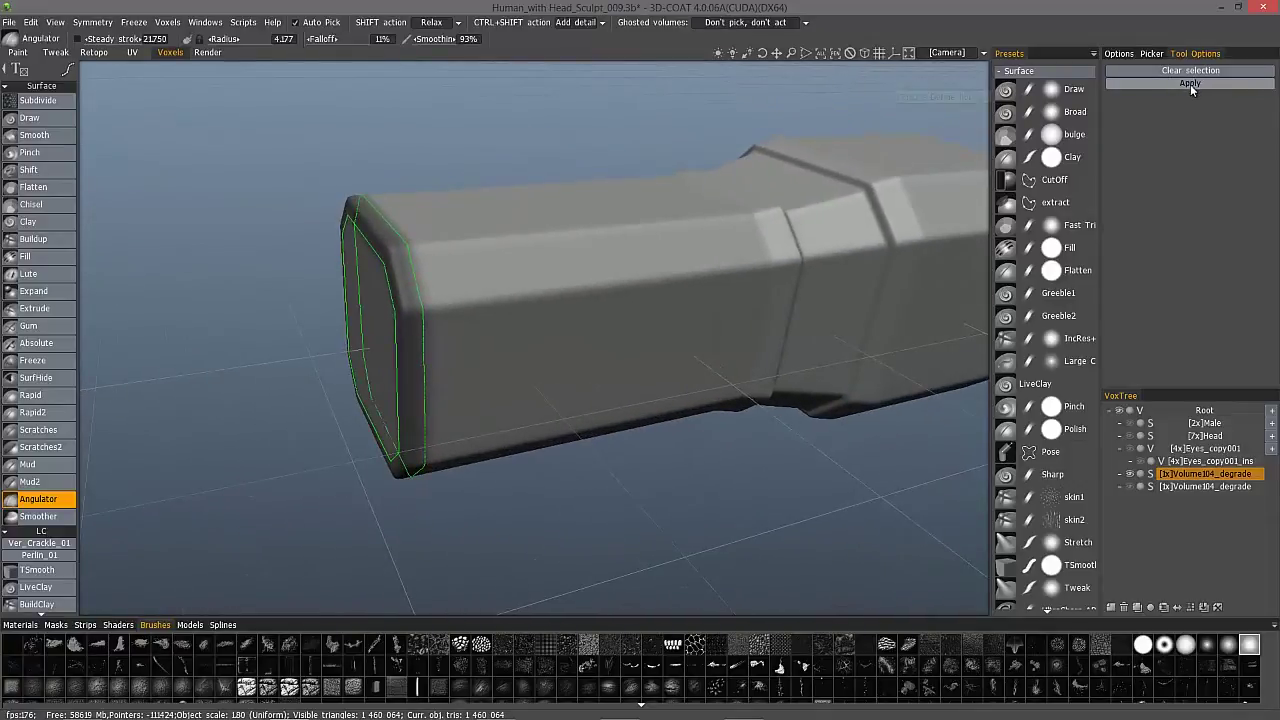
{"action": "mouse_move", "coordinate": [272, 212]}
{"action": "left_mouse_down"}
{"action": "mouse_move", "coordinate": [613, 321]}
{"action": "mouse_move", "coordinate": [516, 395]}
{"action": "mouse_move", "coordinate": [603, 383]}
{"action": "left_mouse_up"}
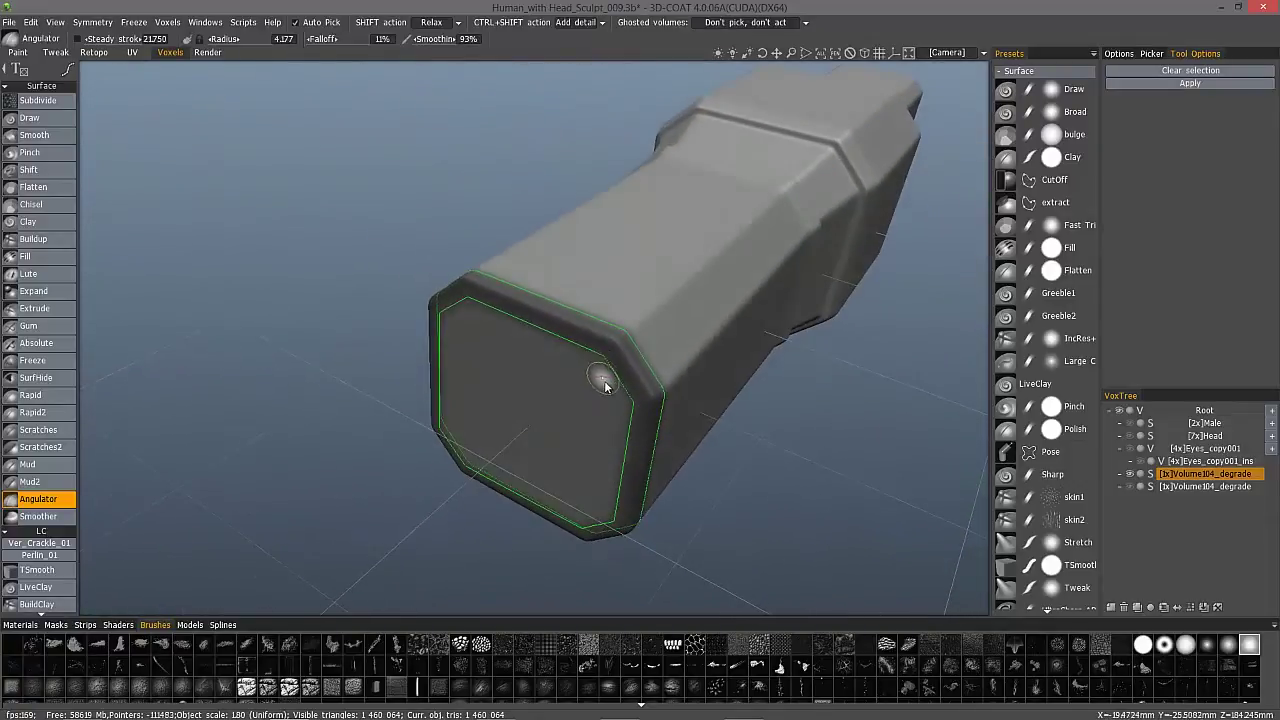
{"action": "mouse_move", "coordinate": [491, 357]}
{"action": "left_mouse_down", "text": "alt"}
{"action": "mouse_move", "coordinate": [527, 365]}
{"action": "mouse_move", "coordinate": [445, 335]}
{"action": "left_mouse_up", "text": "alt"}
{"action": "left_click", "coordinate": [1191, 83]}
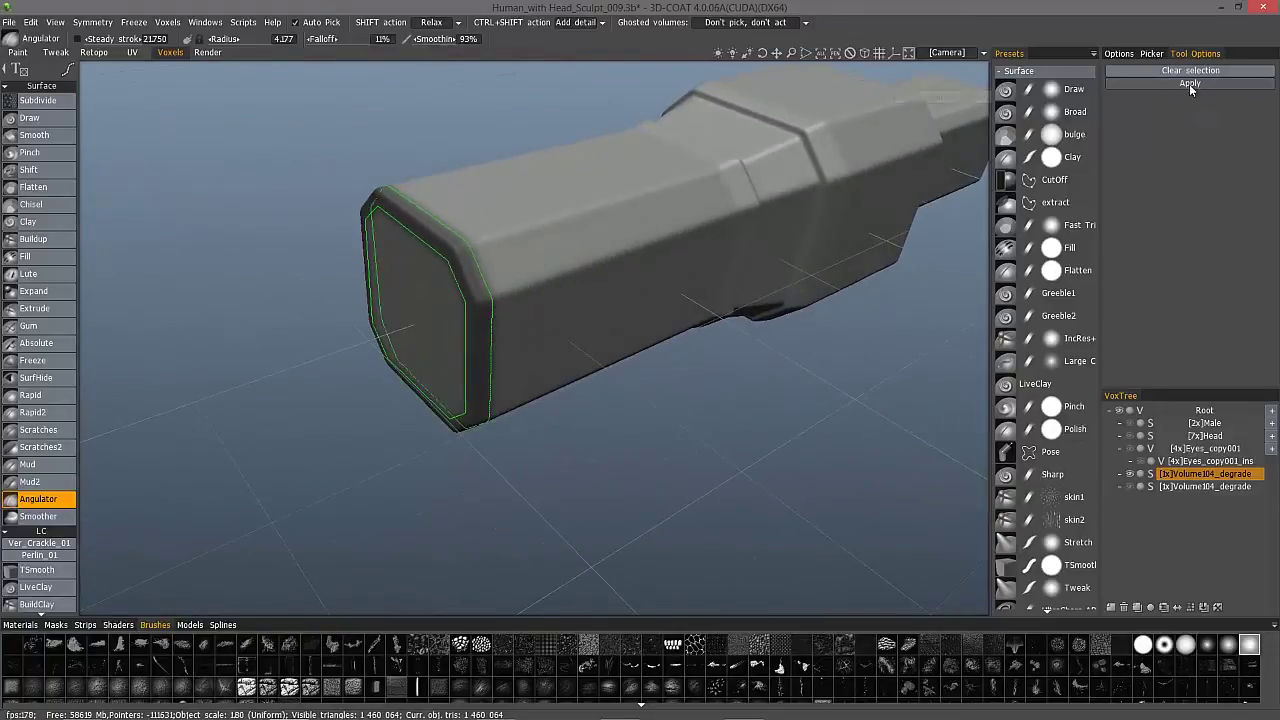
{"action": "left_click_drag", "start_coordinate": [688, 402], "coordinate": [590, 352], "text": "alt"}
{"action": "scroll", "coordinate": [697, 395], "scroll_direction": "up", "scroll_amount": 5}
{"action": "scroll", "coordinate": [501, 312], "scroll_direction": "down", "scroll_amount": 5}
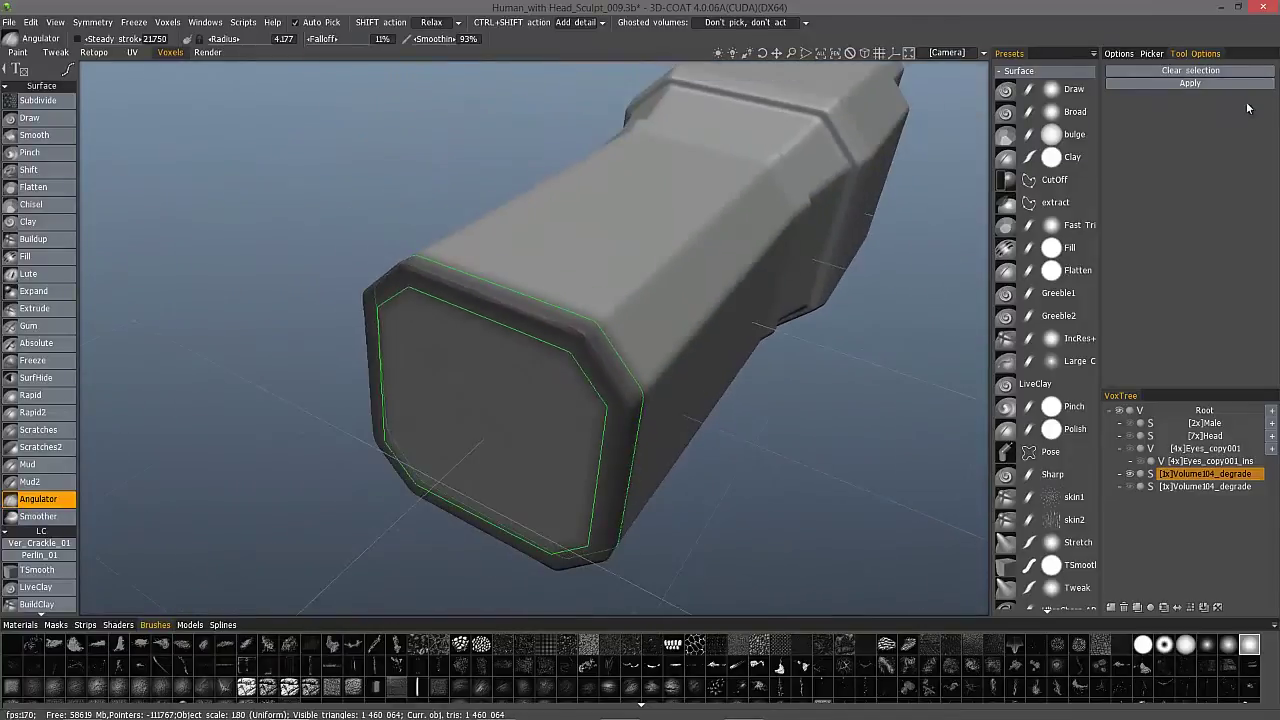
- Apply the Angulator to the end-face band several more times to sharpen its edges further
{"action": "left_click", "coordinate": [1196, 83]}
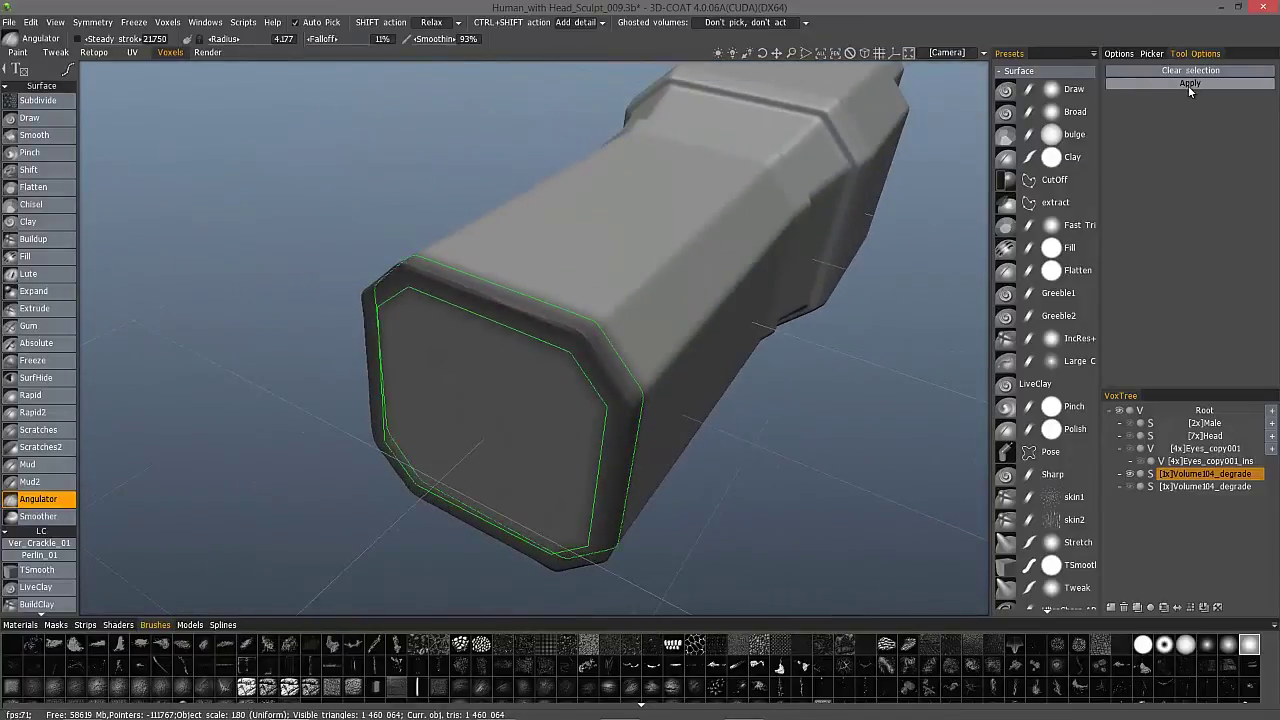
{"action": "left_click", "coordinate": [1189, 84]}
{"action": "left_click", "coordinate": [1191, 83]}
{"action": "left_click", "coordinate": [1189, 84]}
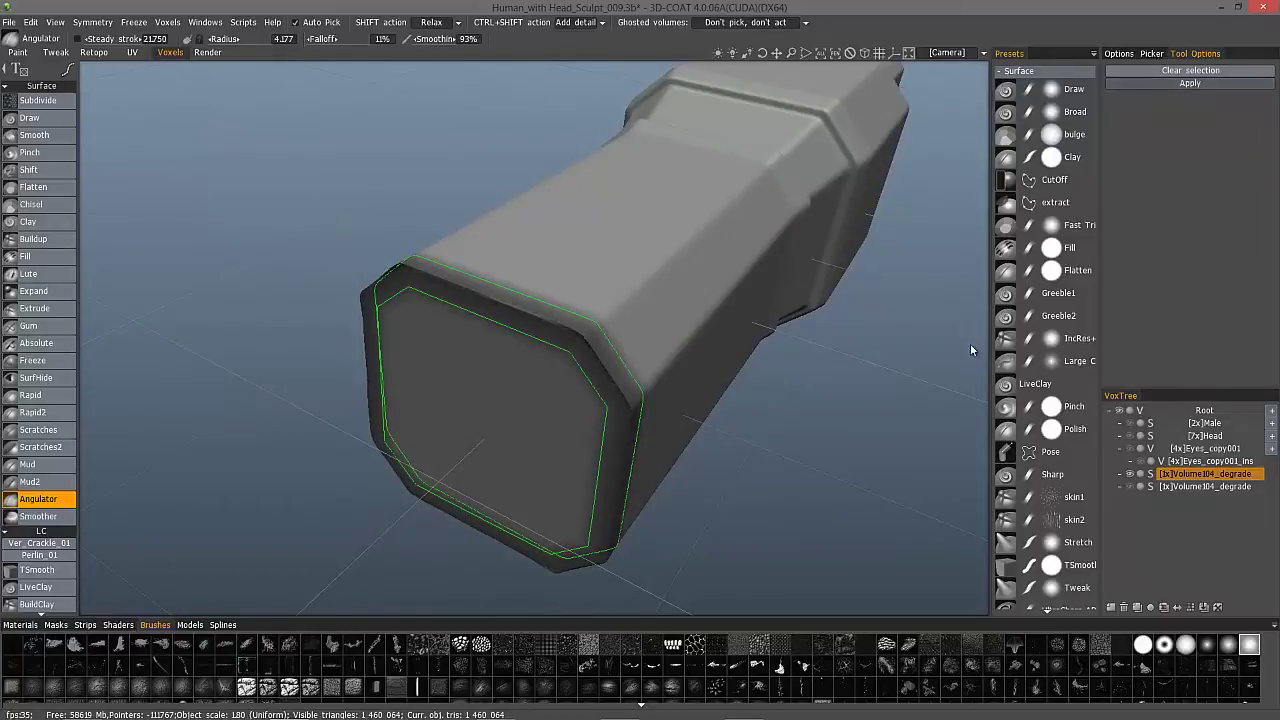
{"action": "left_click_drag", "start_coordinate": [800, 337], "coordinate": [1182, 105], "text": "alt"}
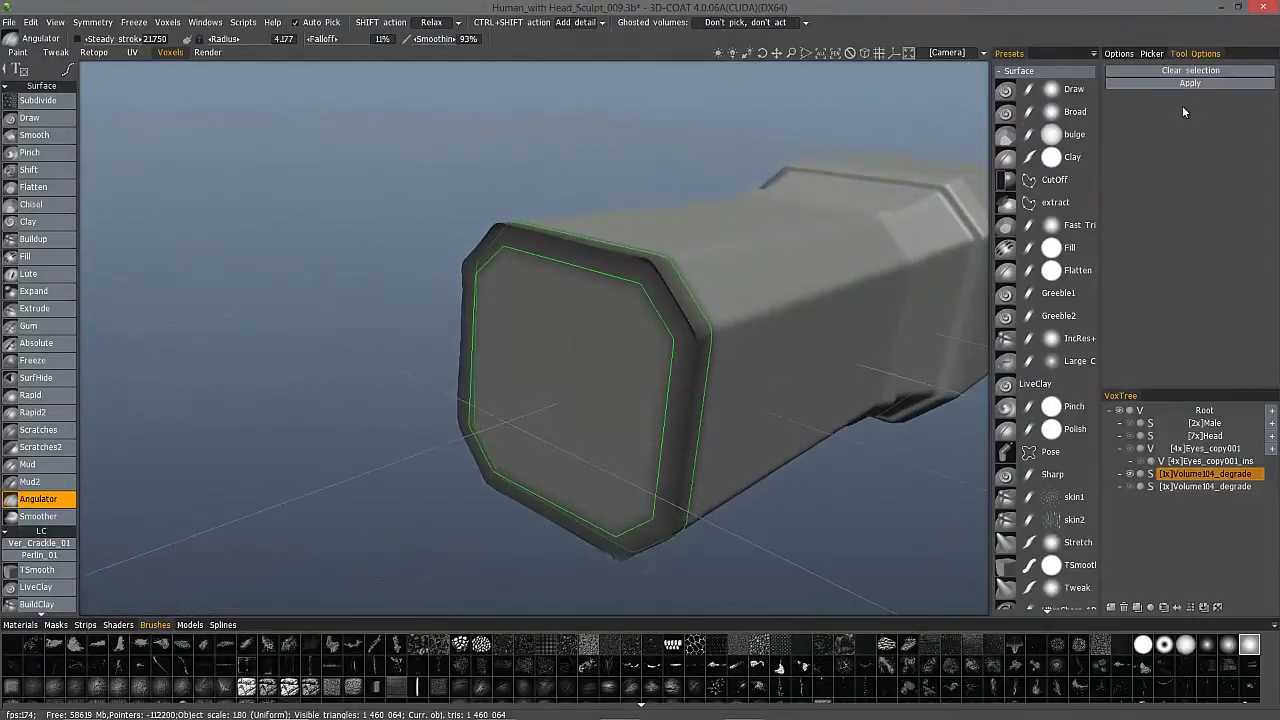
{"action": "left_click", "coordinate": [1182, 85]}
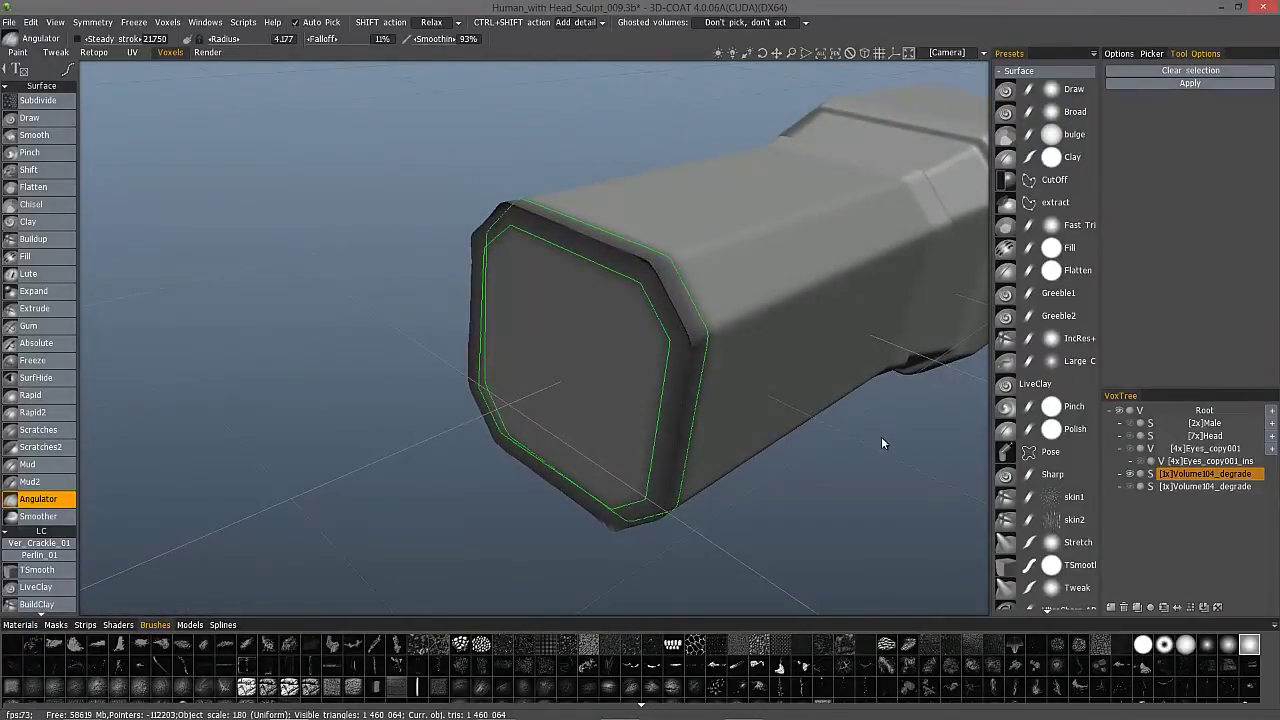
- Clear the selection around the end face and inspect the sharpened edges
{"action": "left_click_drag", "start_coordinate": [881, 437], "coordinate": [855, 308], "text": "alt"}
{"action": "left_click", "coordinate": [1179, 71]}
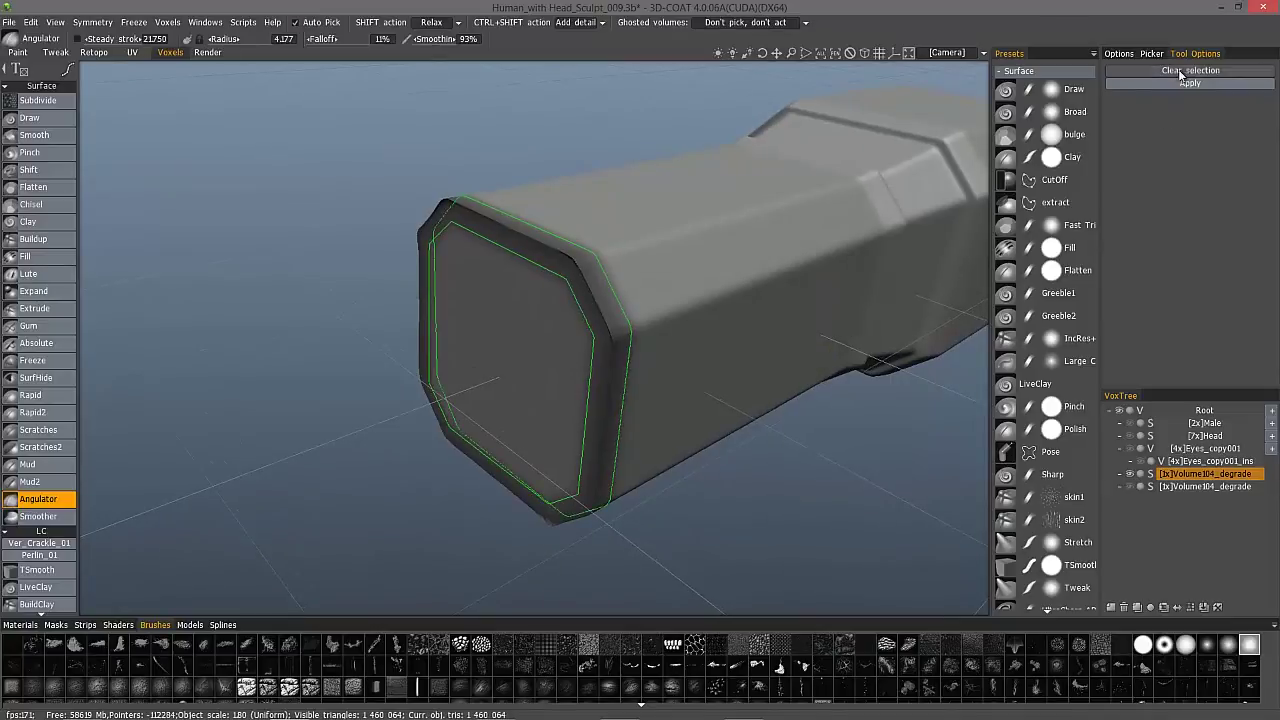
{"action": "left_click", "coordinate": [1180, 72]}
{"action": "left_click_drag", "start_coordinate": [578, 321], "coordinate": [325, 438], "text": "alt"}
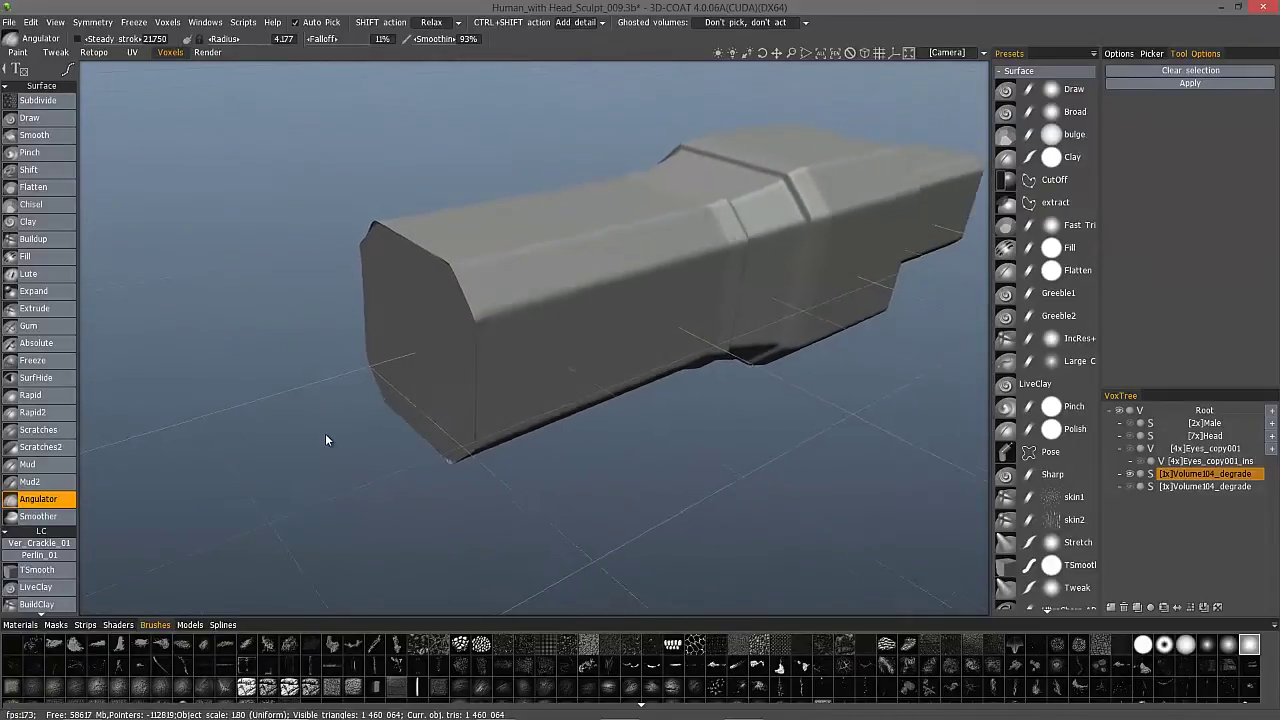
- Run Smooth all on the block with a smoothing degree of 5.550, with relaxation and Keep sharp edges turned on
{"action": "scroll", "coordinate": [40, 580], "scroll_direction": "down", "scroll_amount": 10}
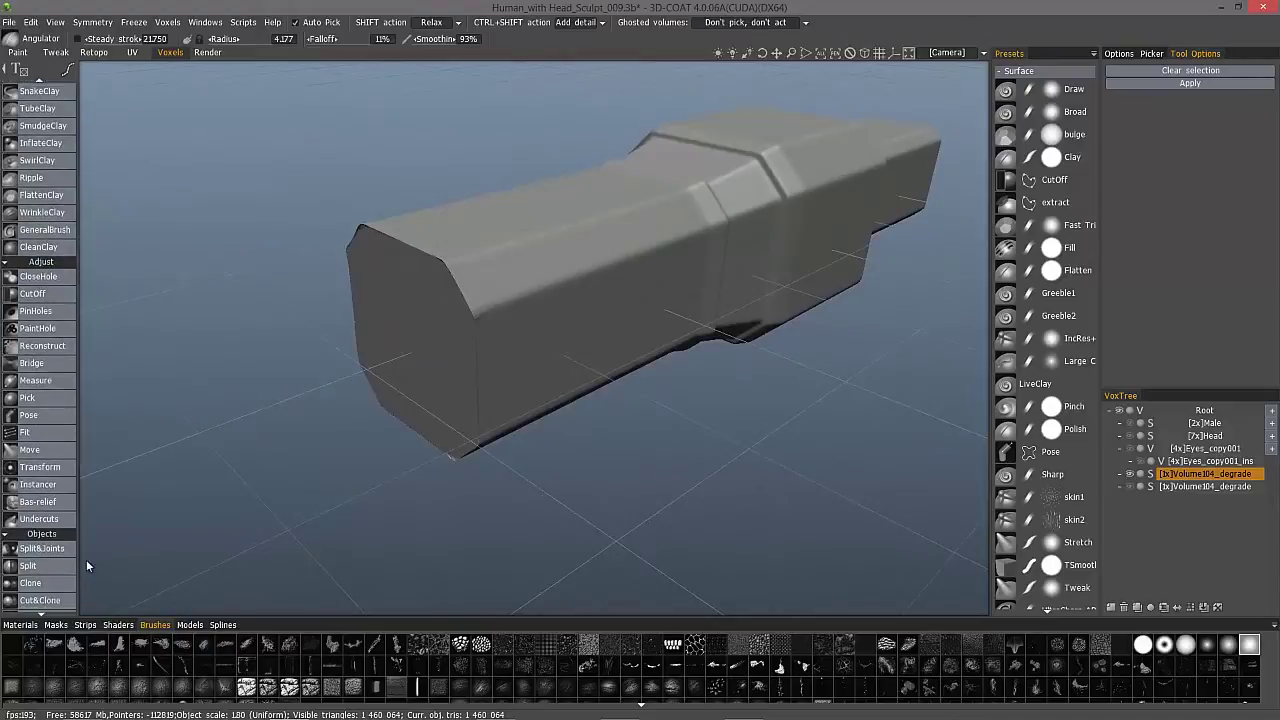
{"action": "scroll", "coordinate": [50, 585], "scroll_direction": "down", "scroll_amount": 8}
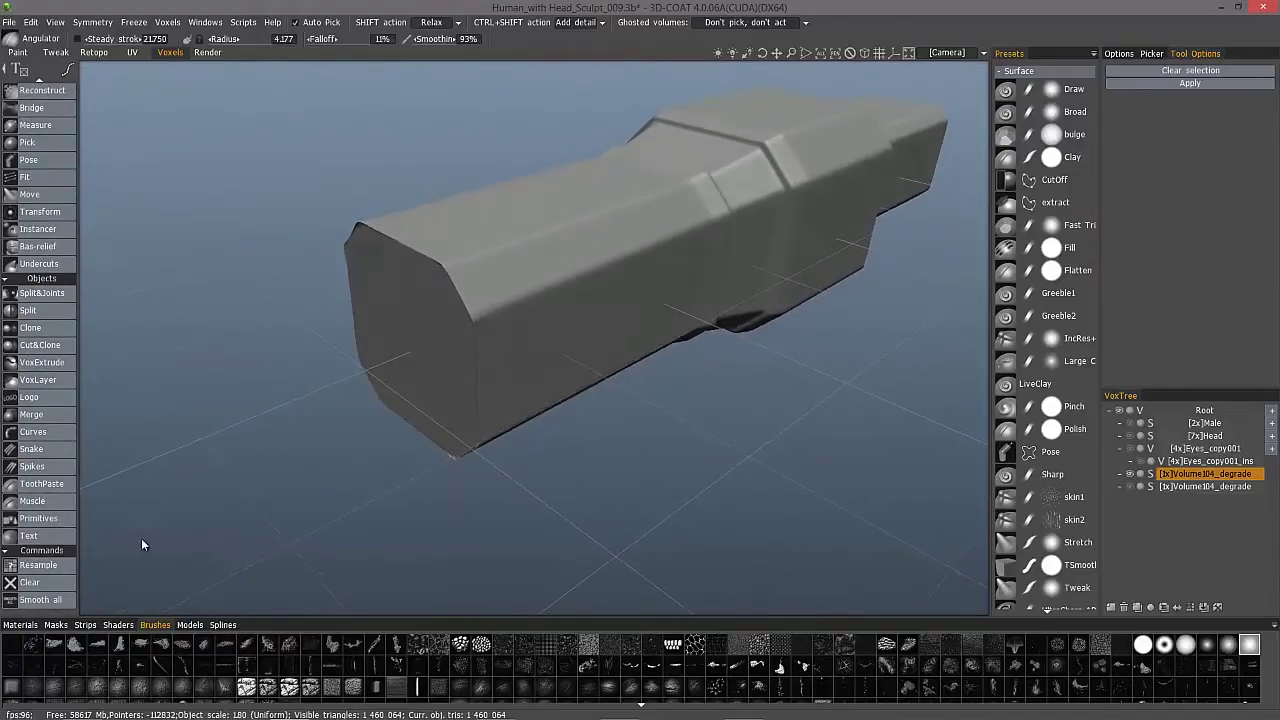
{"action": "mouse_move", "coordinate": [332, 526]}
{"action": "left_mouse_down"}
{"action": "mouse_move", "coordinate": [355, 526]}
{"action": "mouse_move", "coordinate": [342, 480]}
{"action": "left_mouse_up"}
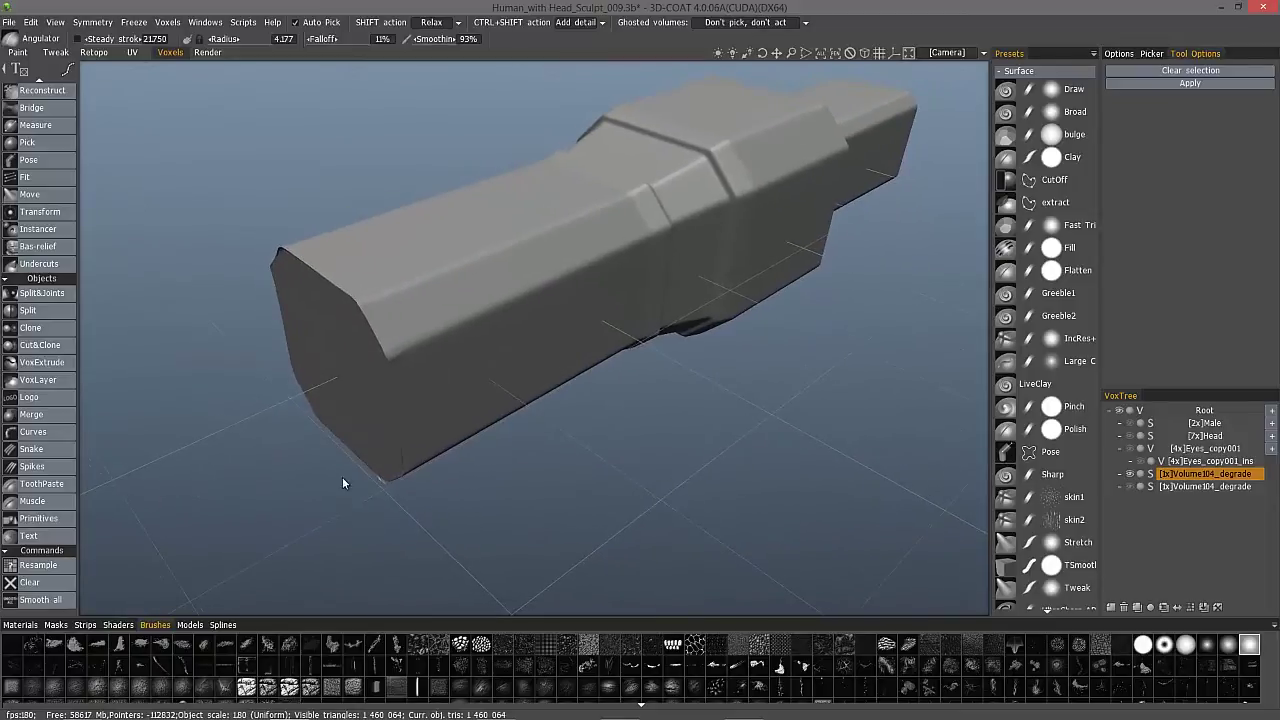
{"action": "key", "text": "space"}
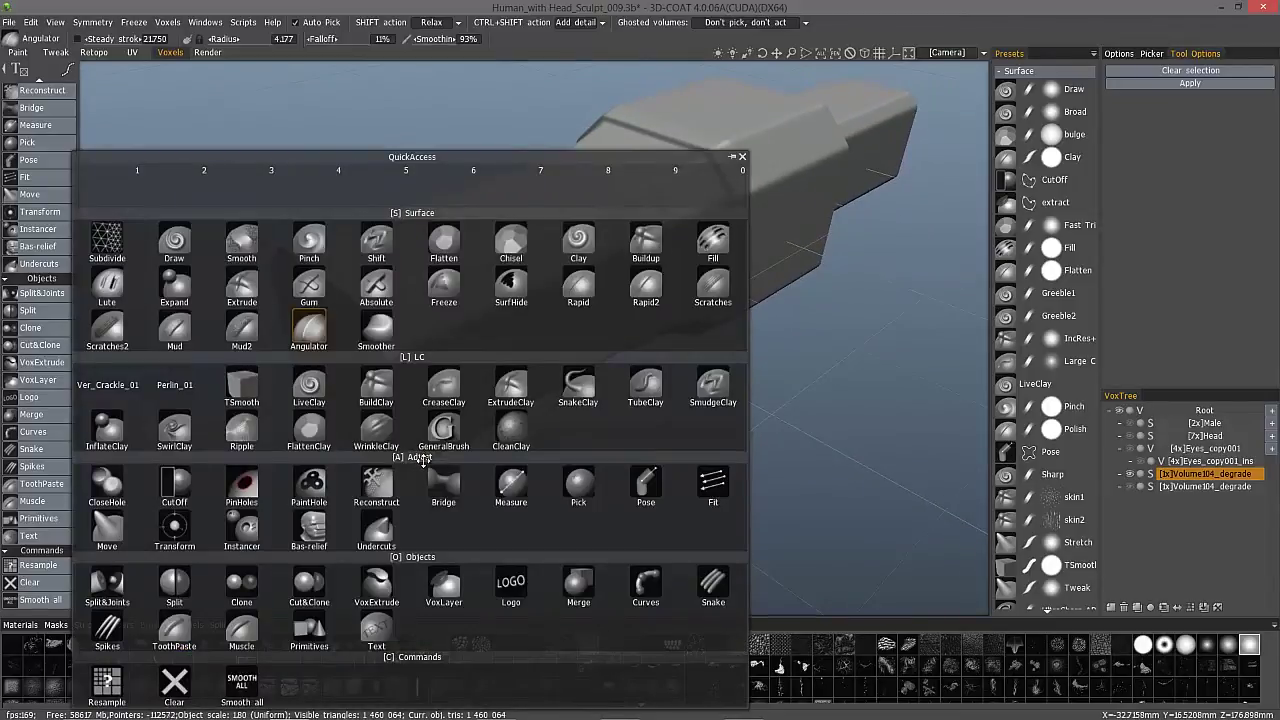
{"action": "left_click", "coordinate": [232, 680]}
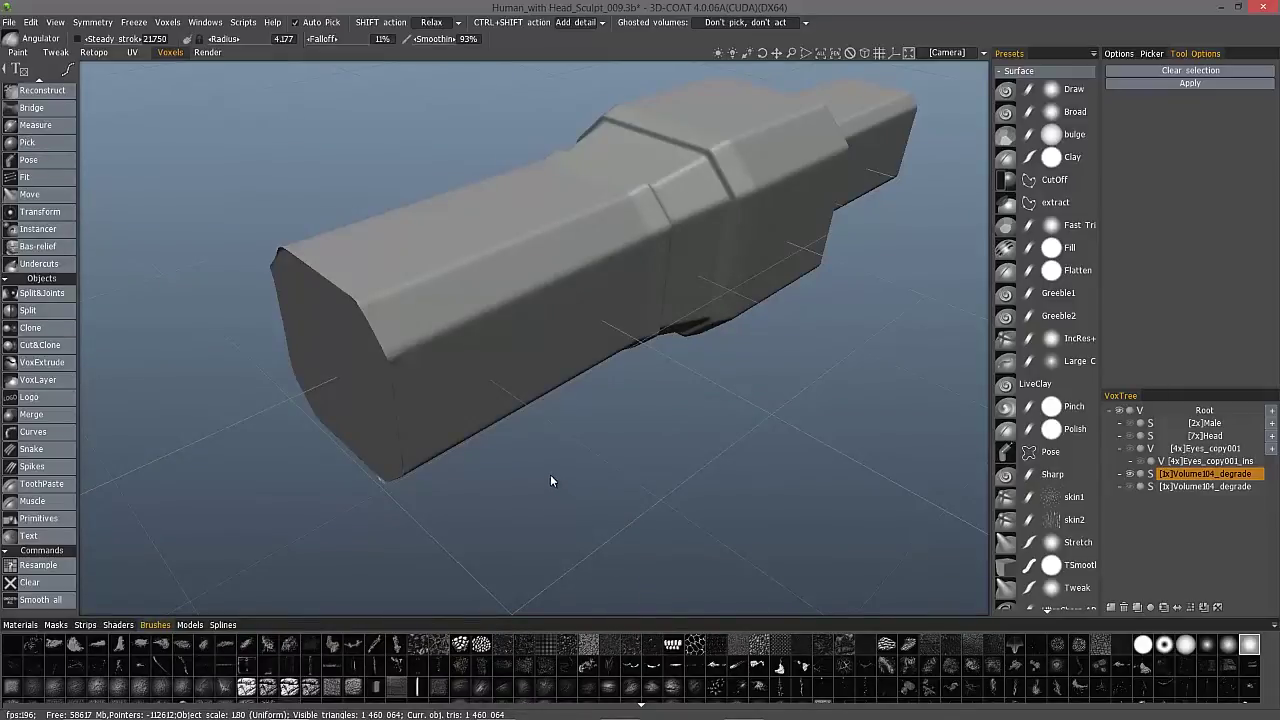
{"action": "left_click", "coordinate": [55, 606]}
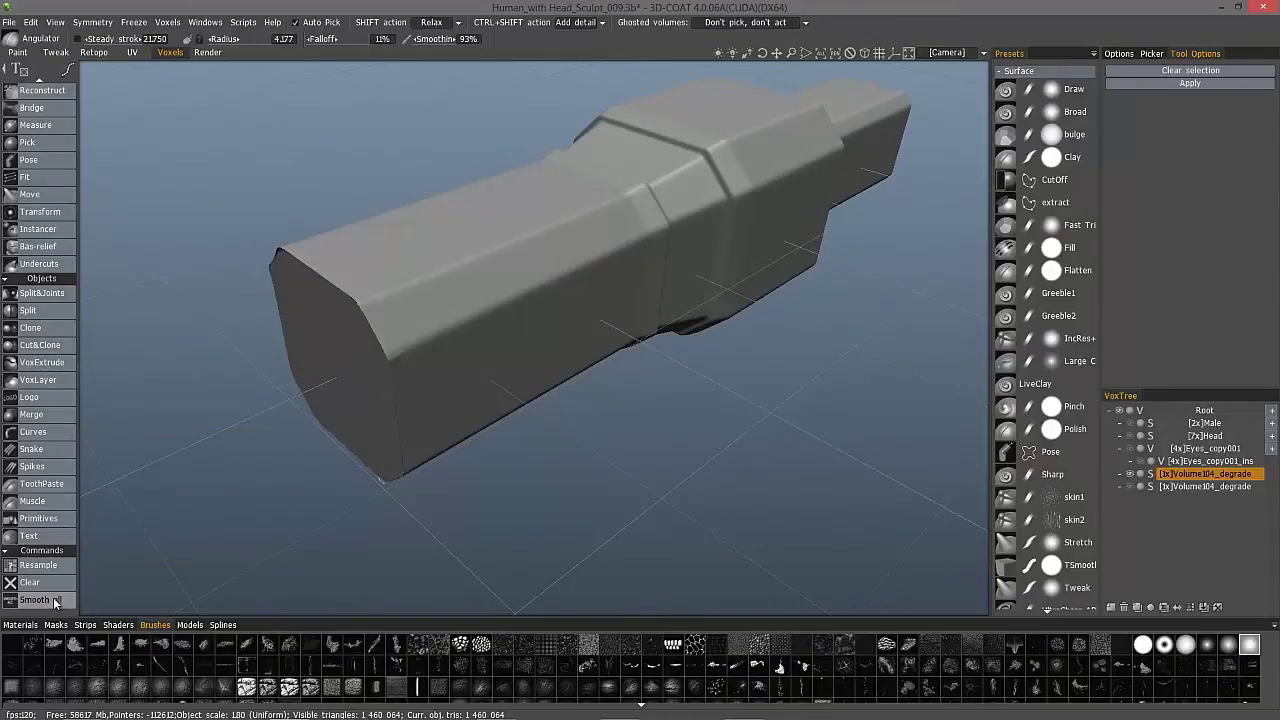
{"action": "left_click", "coordinate": [40, 600]}
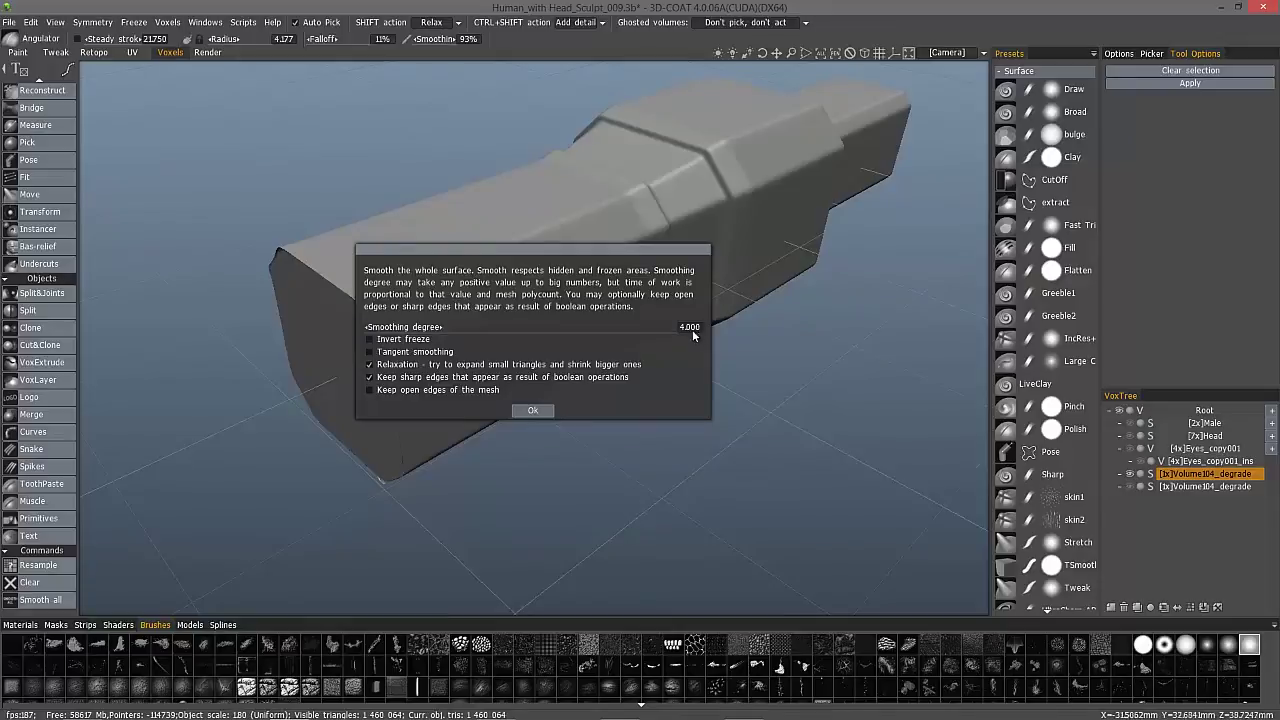
{"action": "left_click_drag", "start_coordinate": [532, 330], "coordinate": [533, 330]}
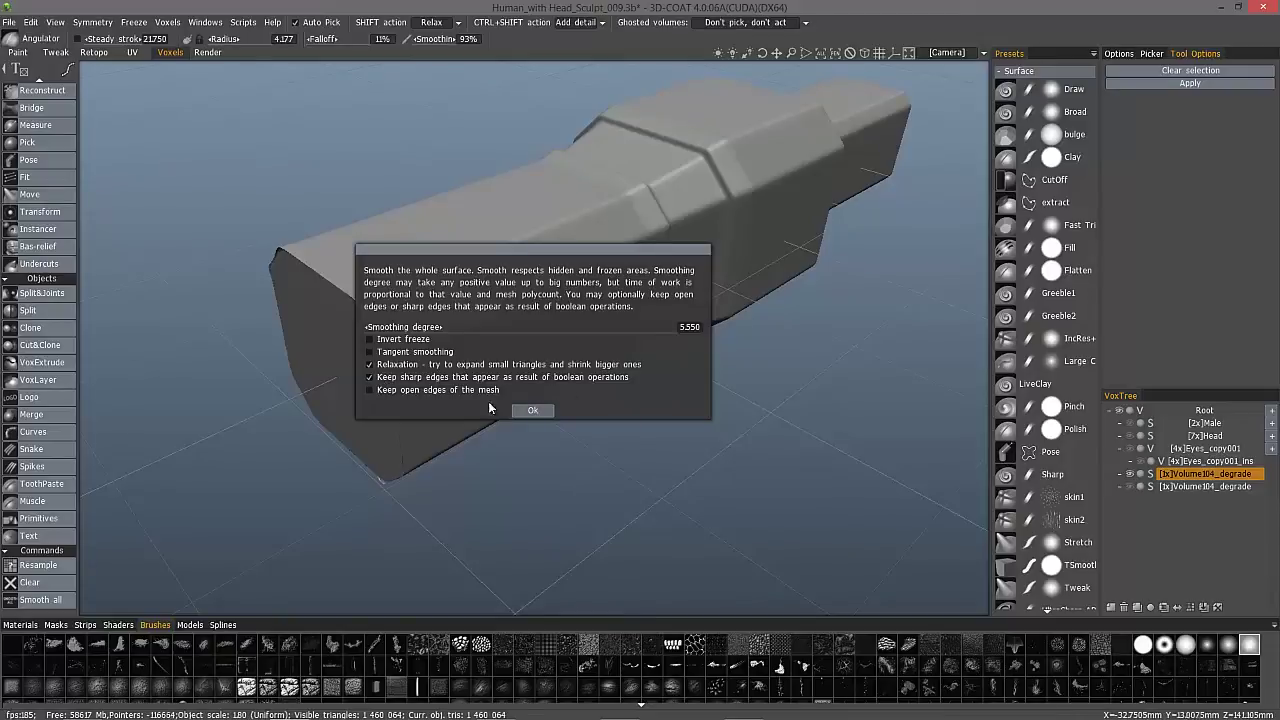
{"action": "left_click", "coordinate": [533, 411]}
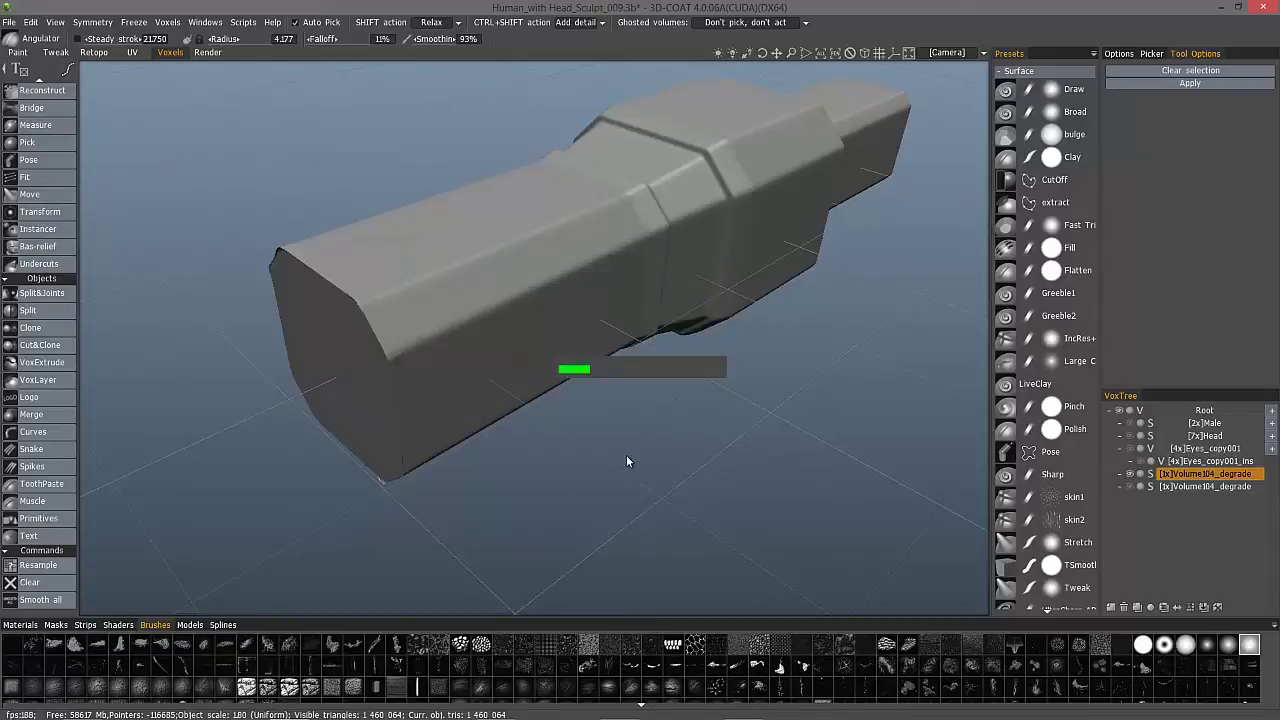
- Repeat Smooth all twice more on the block at smoothing degree 5.550, inspecting the edges between passes
{"action": "left_click_drag", "start_coordinate": [631, 372], "coordinate": [334, 416]}
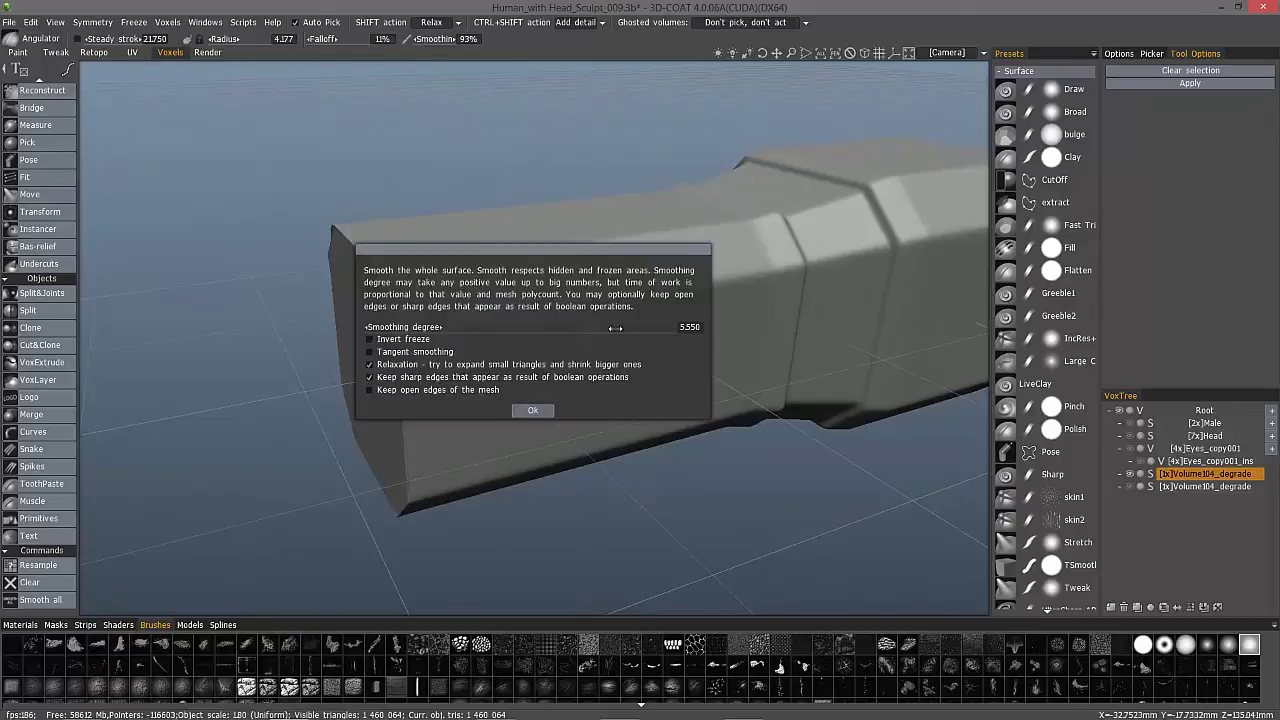
{"action": "left_click", "coordinate": [533, 411]}
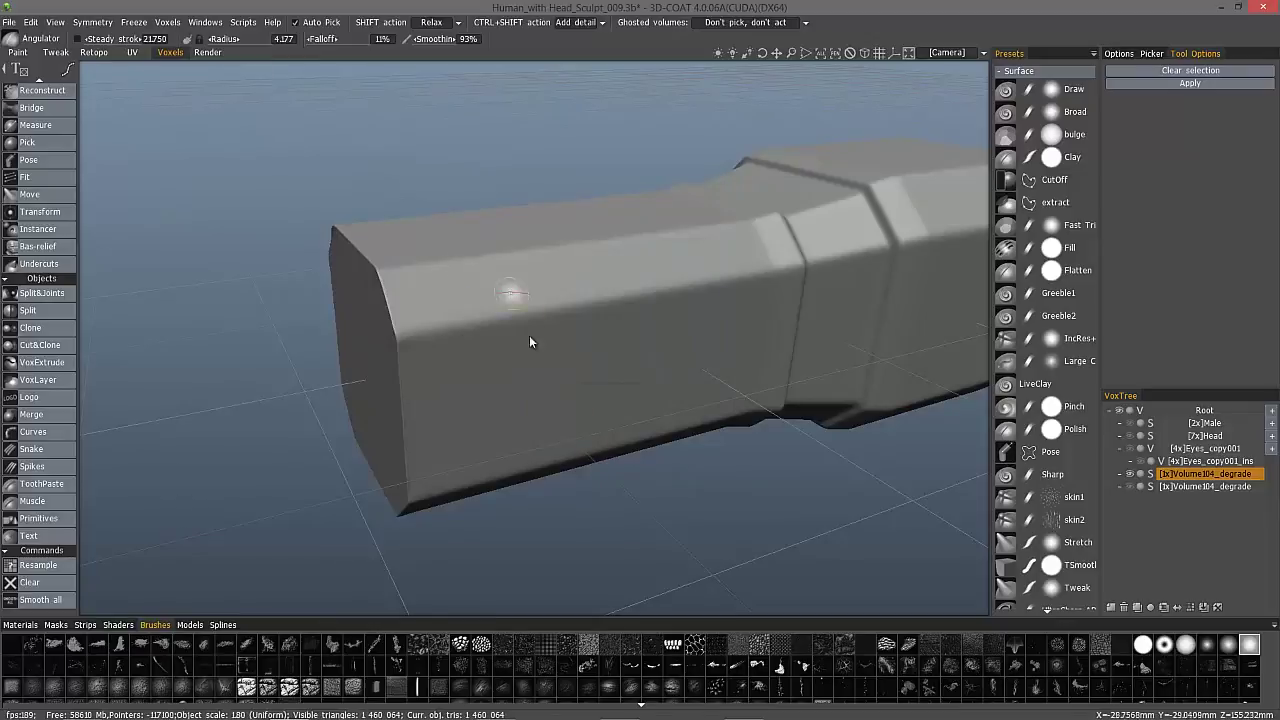
{"action": "middle_click_drag", "start_coordinate": [526, 414], "coordinate": [248, 399]}
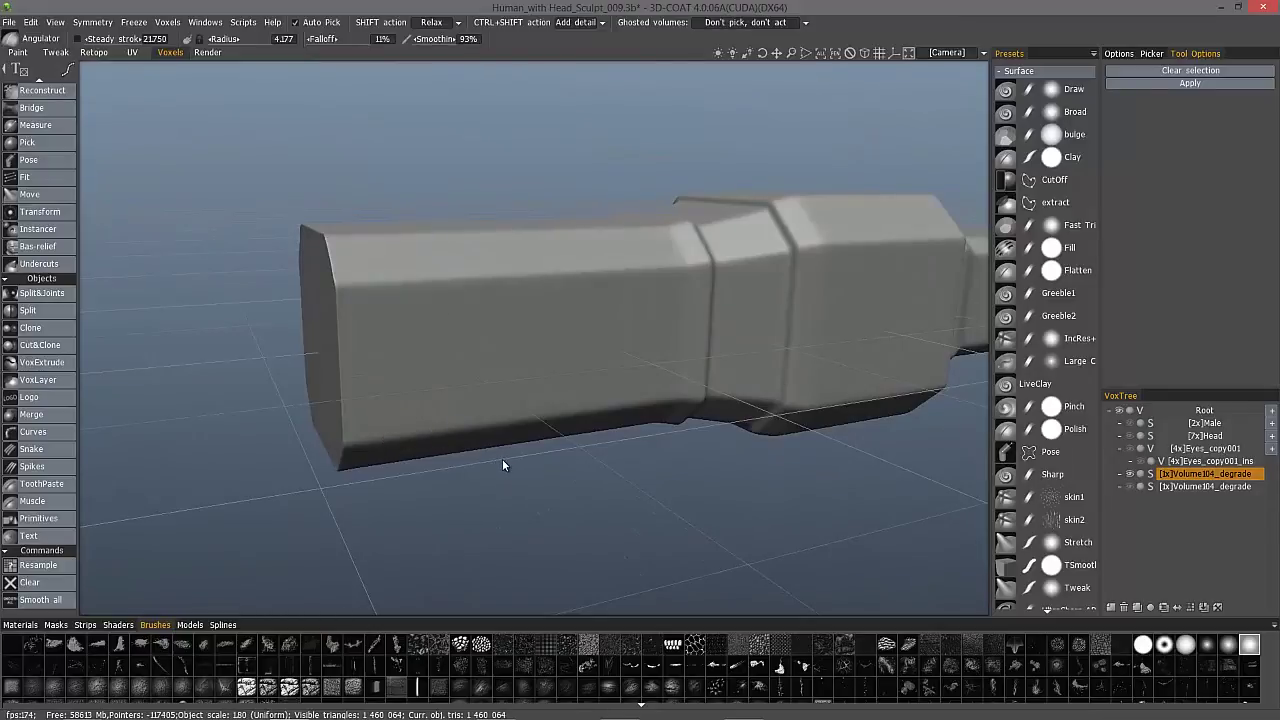
{"action": "left_click", "coordinate": [529, 410]}
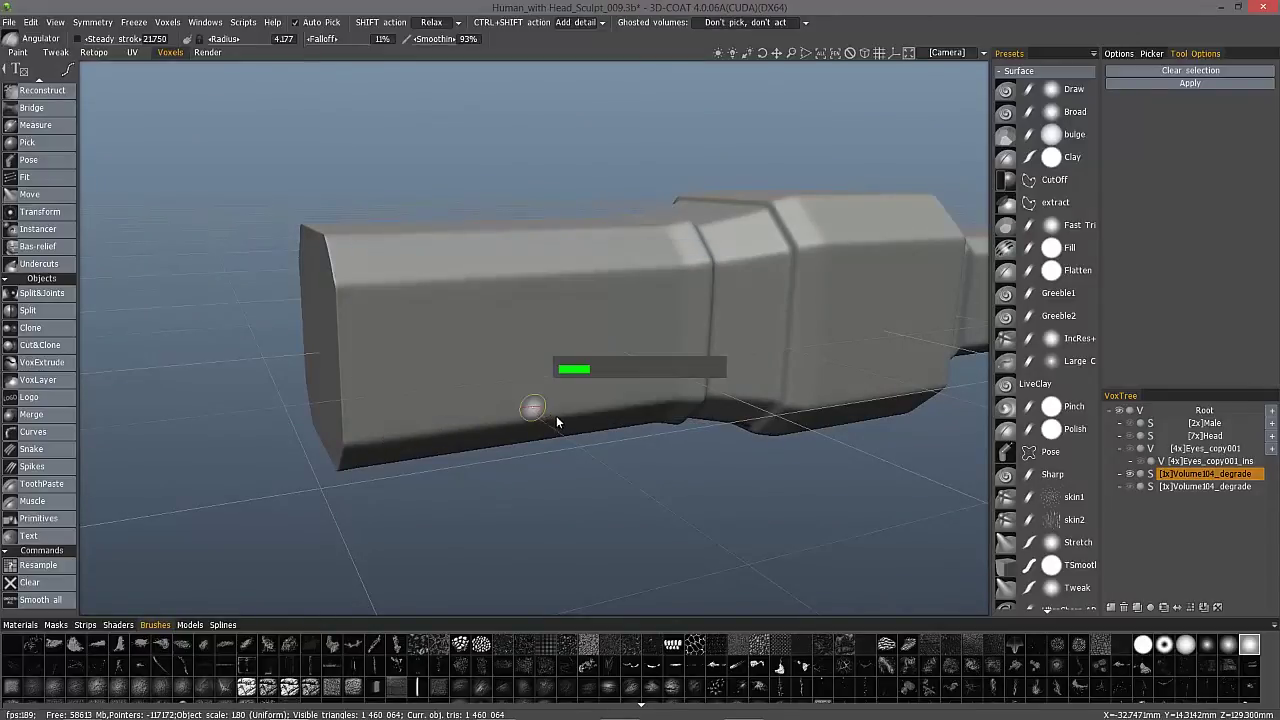
- Set the SHIFT action to tangent smoothing
{"action": "middle_click_drag", "start_coordinate": [520, 394], "coordinate": [345, 291]}
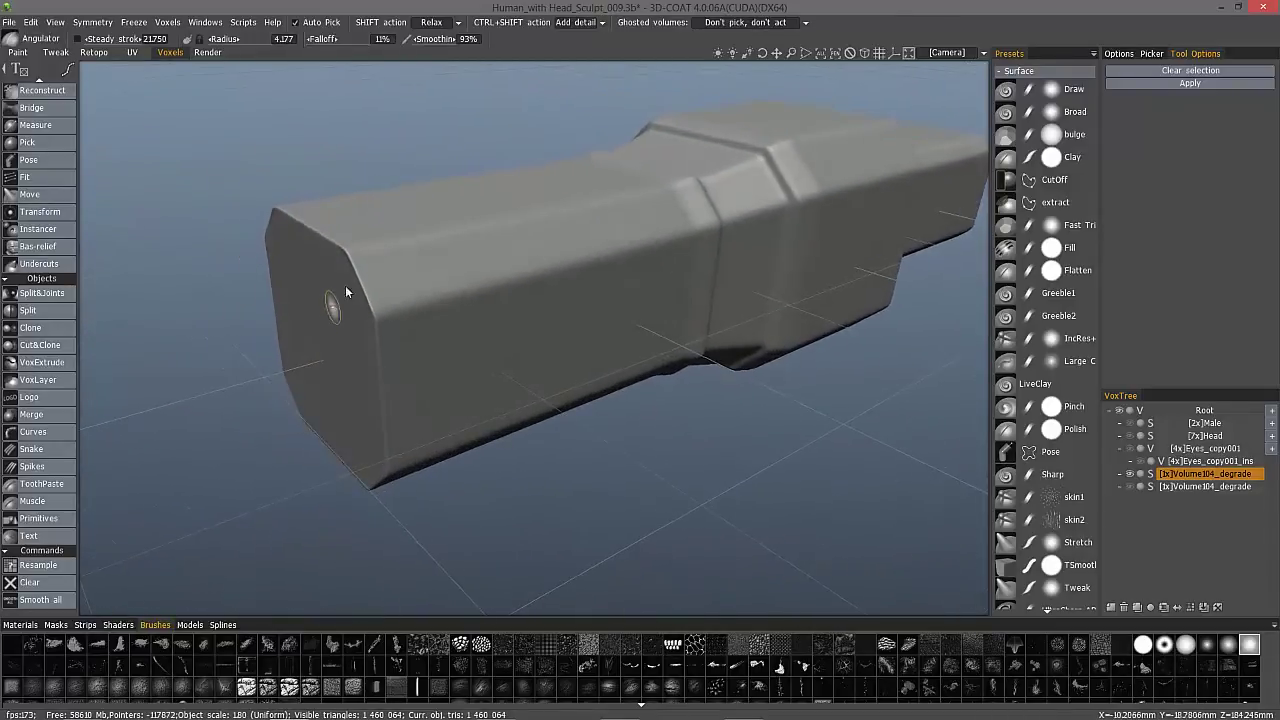
{"action": "left_click", "coordinate": [432, 22]}
{"action": "left_click", "coordinate": [444, 79]}
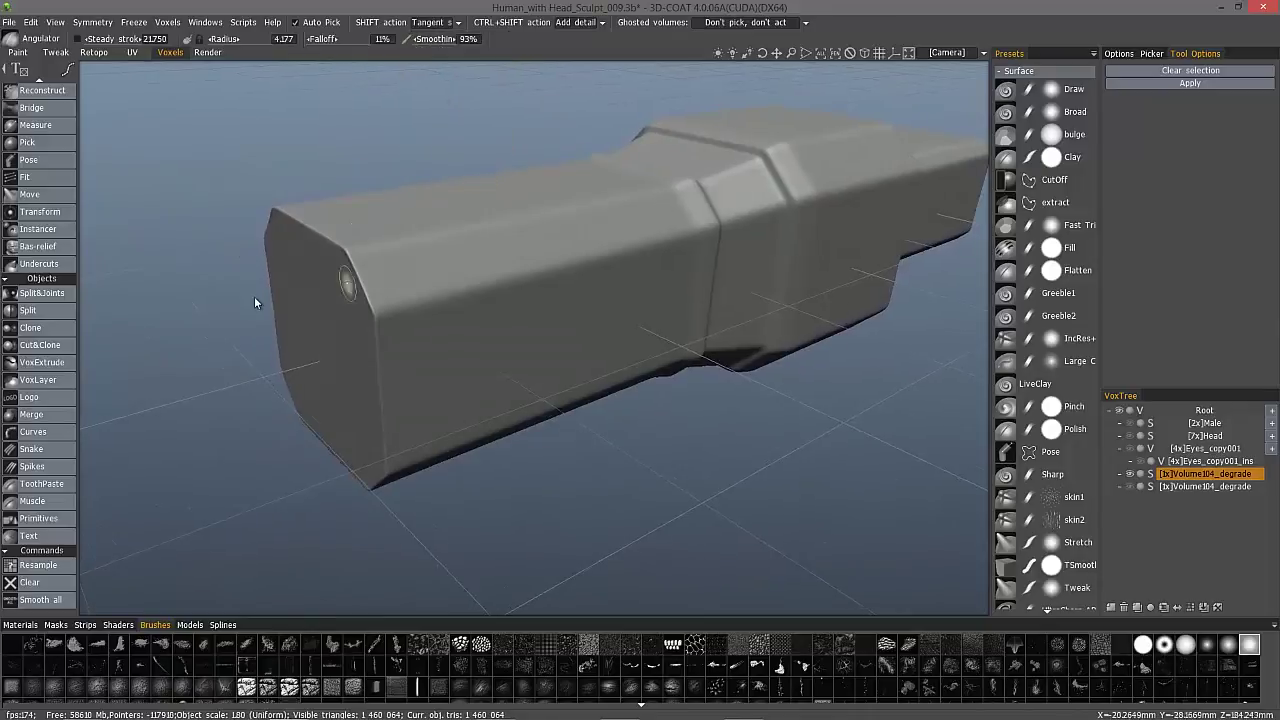
- Reduce the brush radius to 3.305, smooth the beveled upper corner of the block's end face with tangent smoothing, and inspect its other corners
{"action": "middle_click_drag", "start_coordinate": [254, 296], "coordinate": [410, 268]}
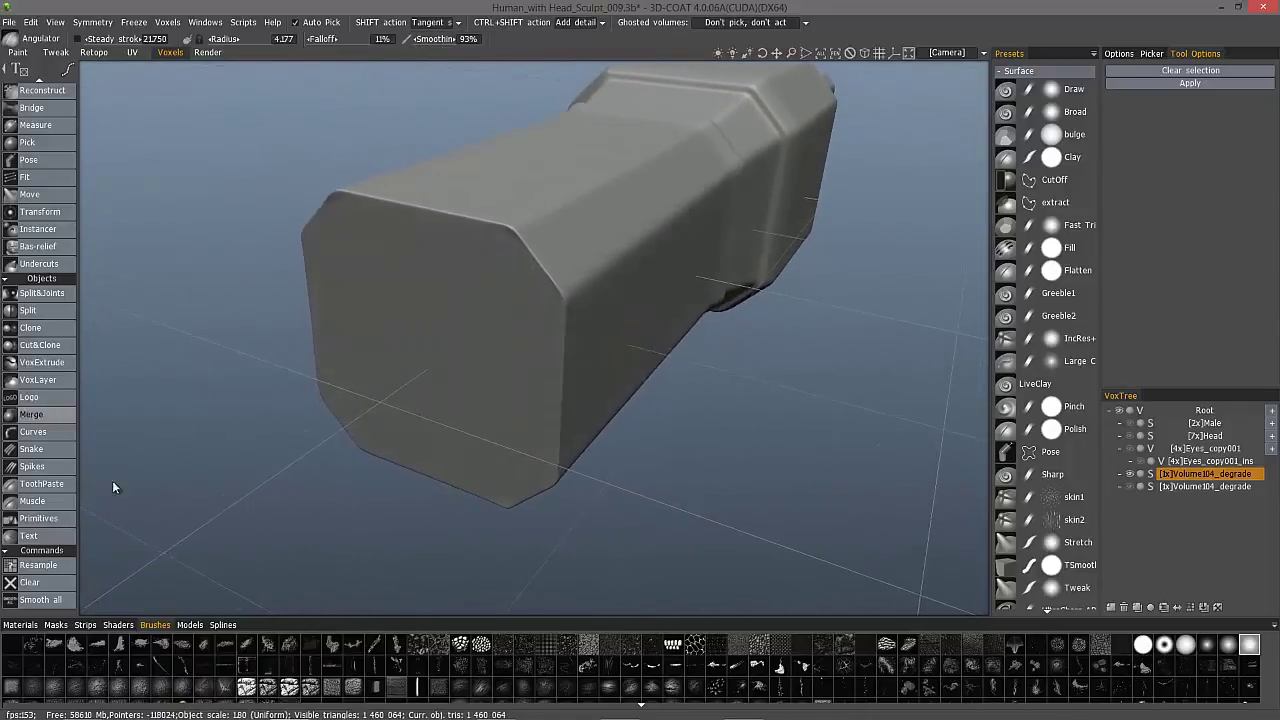
{"action": "scroll", "coordinate": [484, 258], "scroll_direction": "up", "scroll_amount": 2}
{"action": "mouse_move", "coordinate": [487, 260]}
{"action": "middle_mouse_down"}
{"action": "mouse_move", "coordinate": [483, 236]}
{"action": "mouse_move", "coordinate": [484, 247]}
{"action": "middle_mouse_up"}
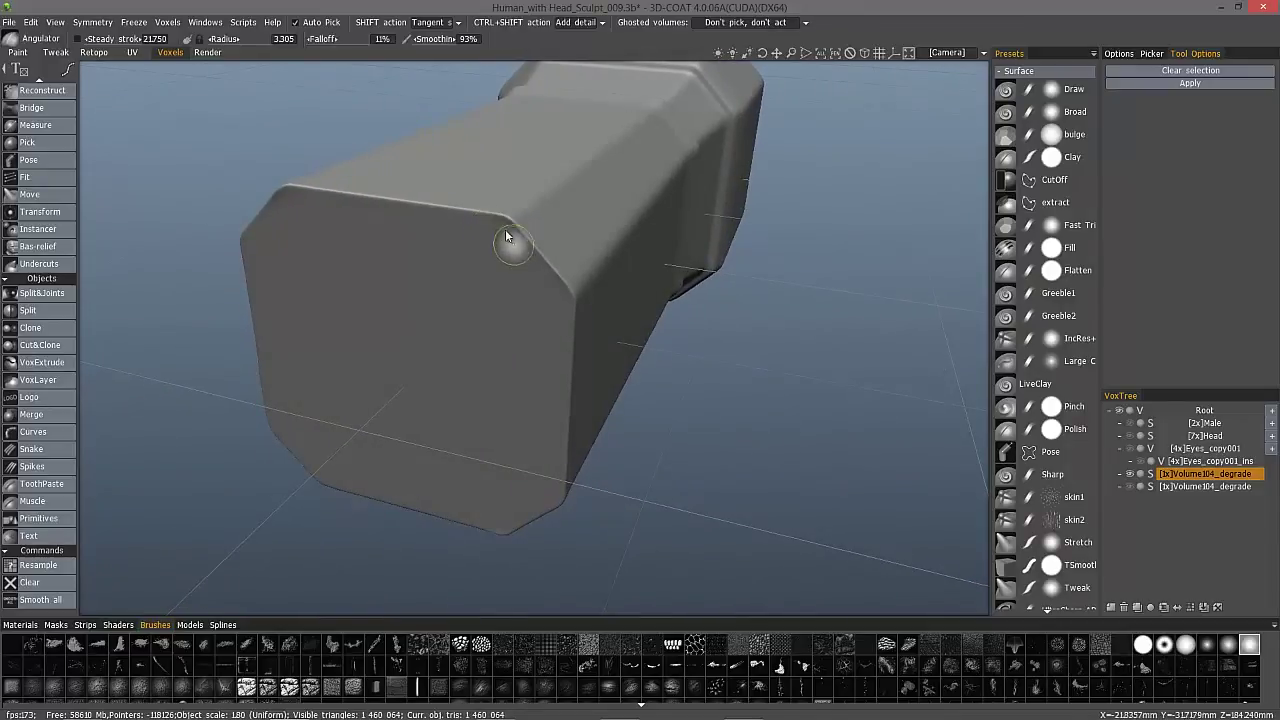
{"action": "mouse_move", "coordinate": [510, 220]}
{"action": "left_mouse_down"}
{"action": "mouse_move", "coordinate": [539, 260]}
{"action": "mouse_move", "coordinate": [495, 211]}
{"action": "mouse_move", "coordinate": [549, 275]}
{"action": "mouse_move", "coordinate": [535, 249]}
{"action": "left_mouse_up"}
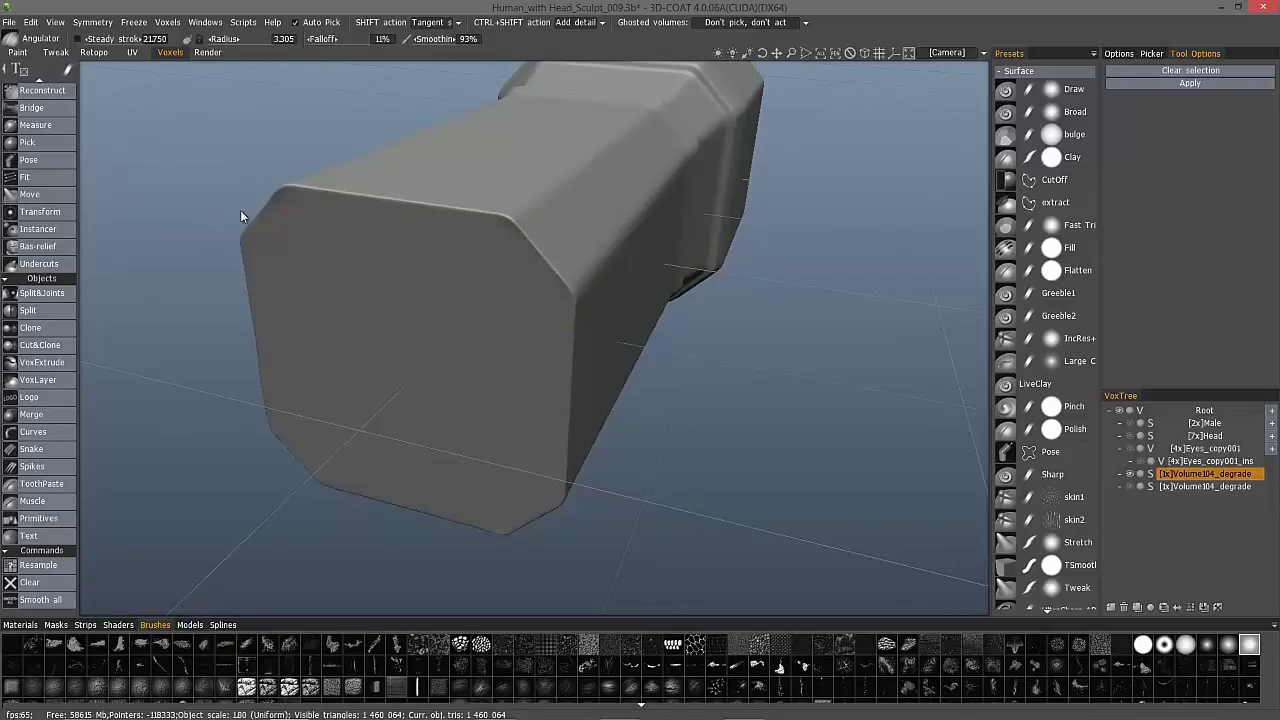
{"action": "mouse_move", "coordinate": [494, 244]}
{"action": "left_mouse_down", "text": "alt"}
{"action": "mouse_move", "coordinate": [438, 245]}
{"action": "mouse_move", "coordinate": [320, 209]}
{"action": "mouse_move", "coordinate": [248, 226]}
{"action": "mouse_move", "coordinate": [126, 171]}
{"action": "mouse_move", "coordinate": [314, 209]}
{"action": "mouse_move", "coordinate": [357, 194]}
{"action": "mouse_move", "coordinate": [425, 222]}
{"action": "mouse_move", "coordinate": [572, 208]}
{"action": "mouse_move", "coordinate": [628, 300]}
{"action": "left_mouse_up", "text": "alt"}
{"action": "left_click_drag", "start_coordinate": [473, 492], "coordinate": [587, 498], "text": "alt"}
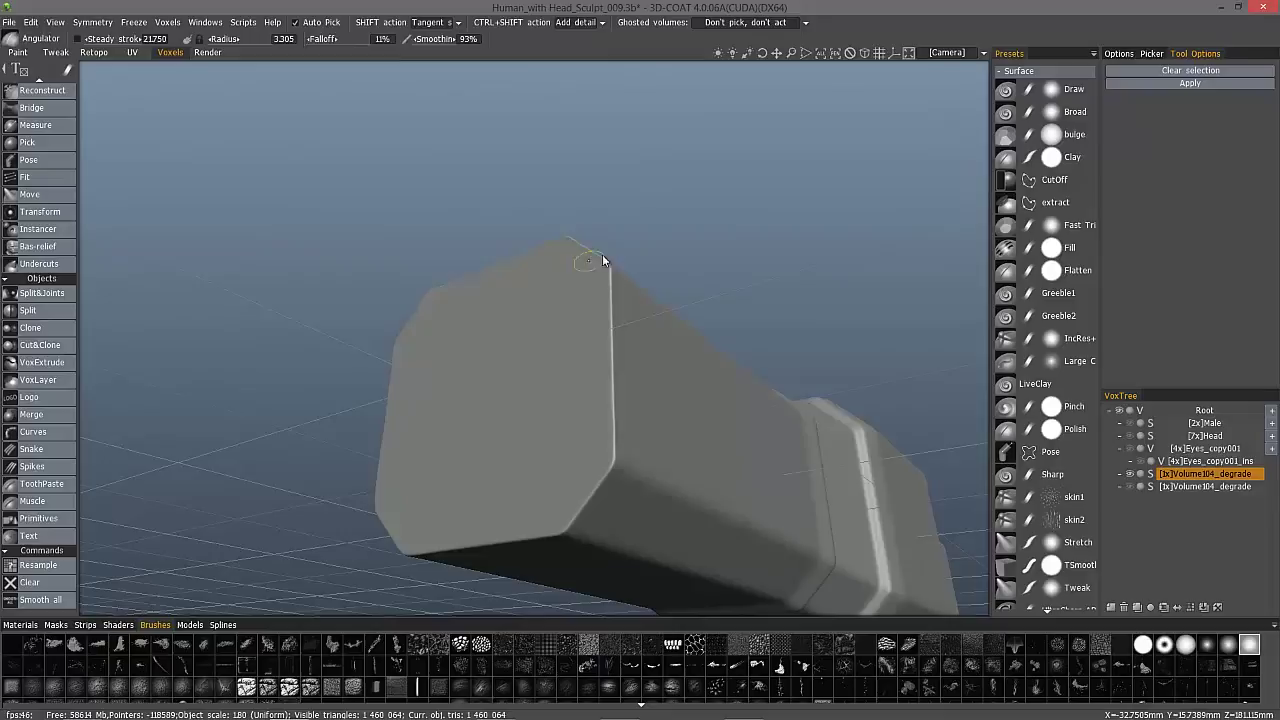
{"action": "mouse_move", "coordinate": [510, 240]}
{"action": "left_mouse_down", "text": "alt"}
{"action": "mouse_move", "coordinate": [535, 338]}
{"action": "mouse_move", "coordinate": [544, 286]}
{"action": "mouse_move", "coordinate": [560, 318]}
{"action": "mouse_move", "coordinate": [560, 272]}
{"action": "left_mouse_up", "text": "alt"}
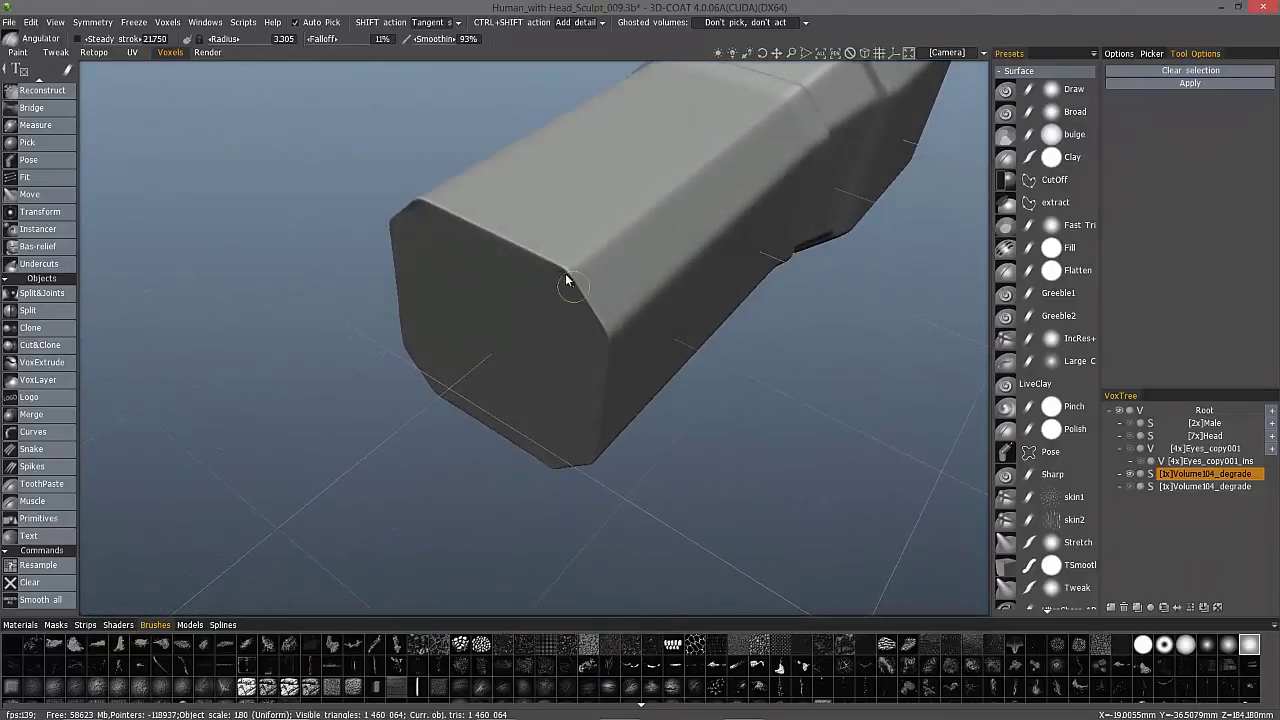
{"action": "mouse_move", "coordinate": [417, 219]}
{"action": "left_mouse_down", "text": "alt"}
{"action": "mouse_move", "coordinate": [378, 268]}
{"action": "mouse_move", "coordinate": [436, 192]}
{"action": "left_mouse_up", "text": "alt"}
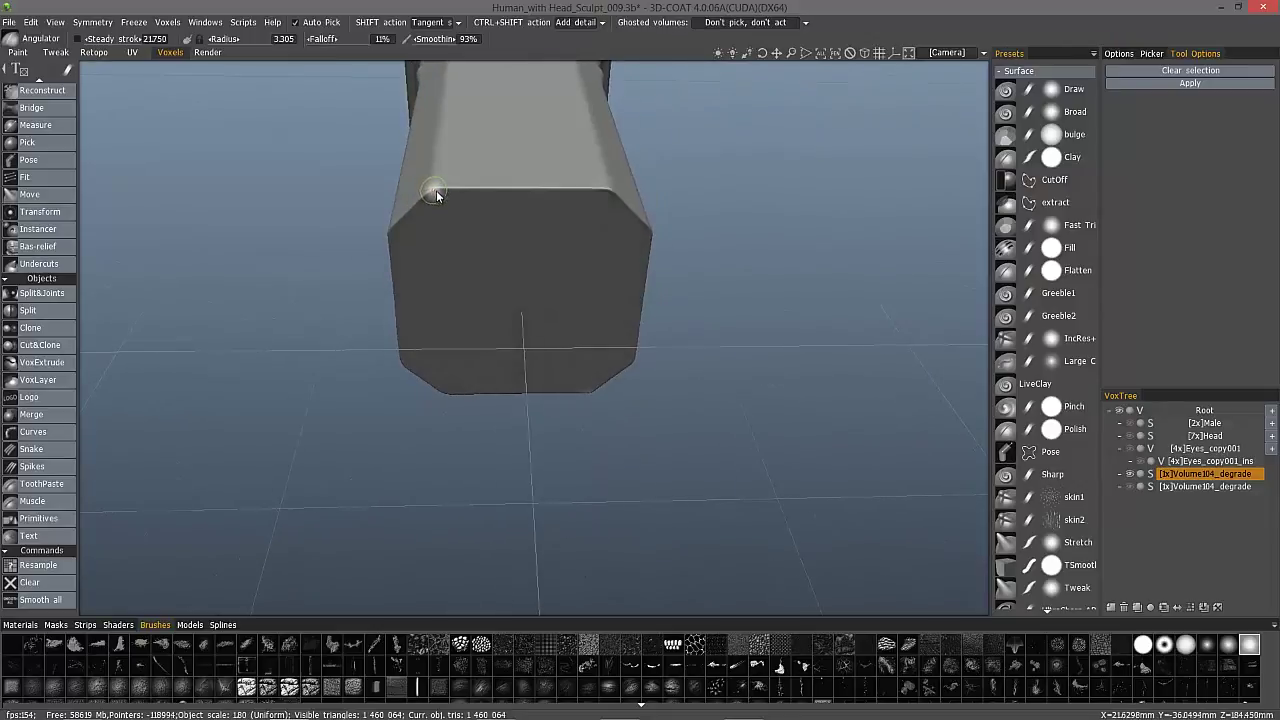